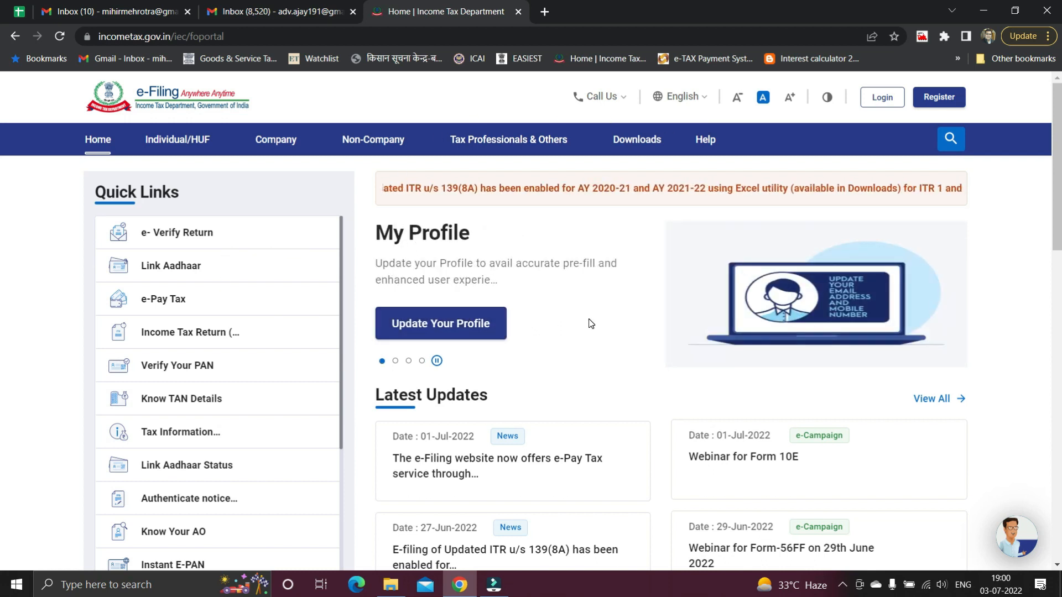
Step: Open the Tax Calculator from the Quick Links on the income tax portal home page
{"action": "scroll", "coordinate": [589, 324], "scroll_direction": "down", "scroll_amount": 2}
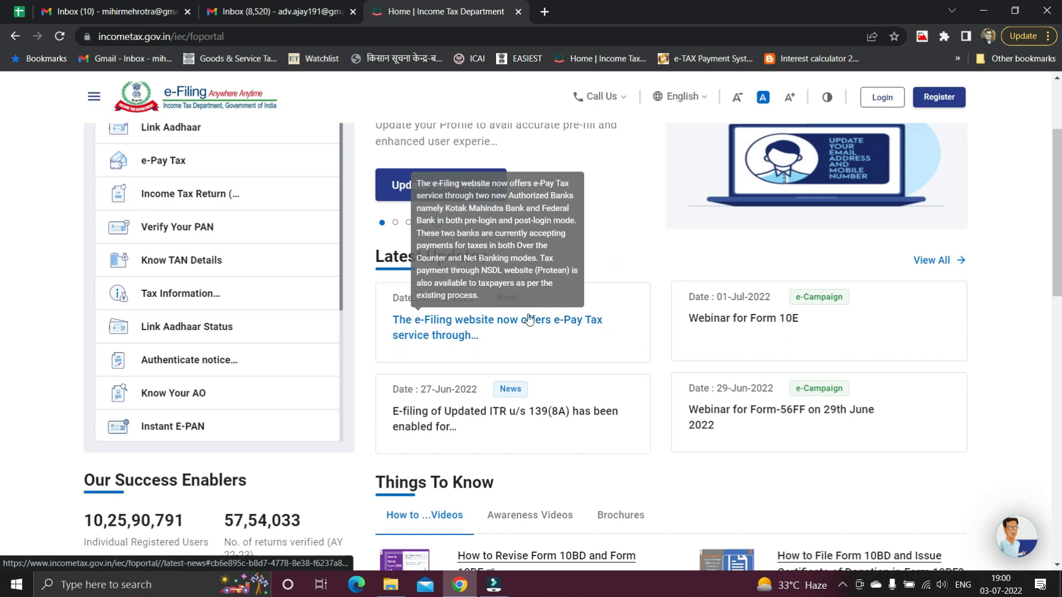
{"action": "scroll", "coordinate": [220, 256], "scroll_direction": "down", "scroll_amount": 1}
{"action": "scroll", "coordinate": [221, 256], "scroll_direction": "down", "scroll_amount": 5}
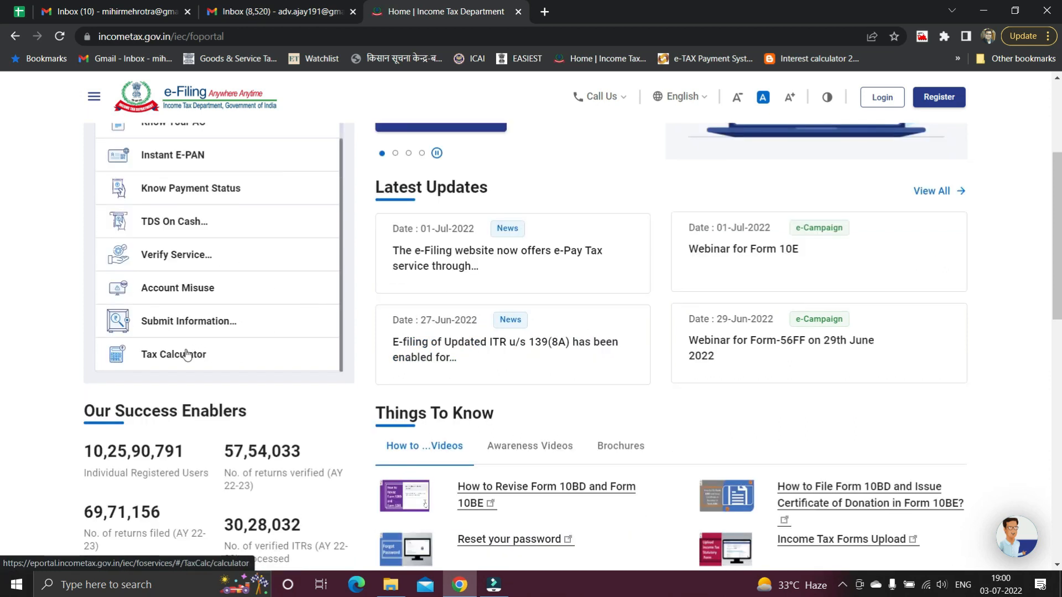
{"action": "scroll", "coordinate": [334, 363], "scroll_direction": "up", "scroll_amount": 6}
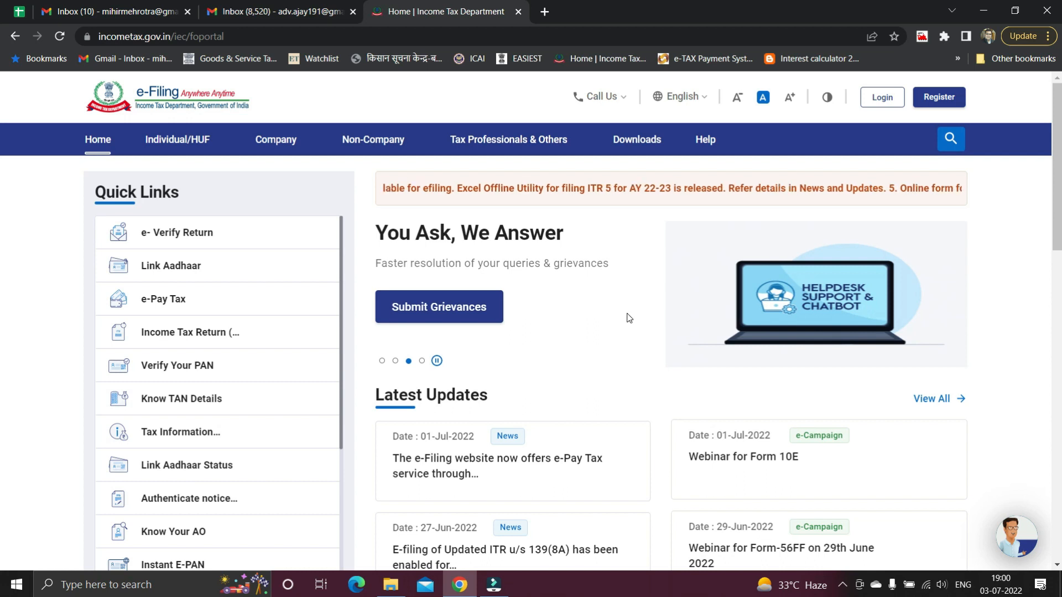
{"action": "scroll", "coordinate": [629, 318], "scroll_direction": "down", "scroll_amount": 5}
{"action": "scroll", "coordinate": [240, 211], "scroll_direction": "down", "scroll_amount": 3}
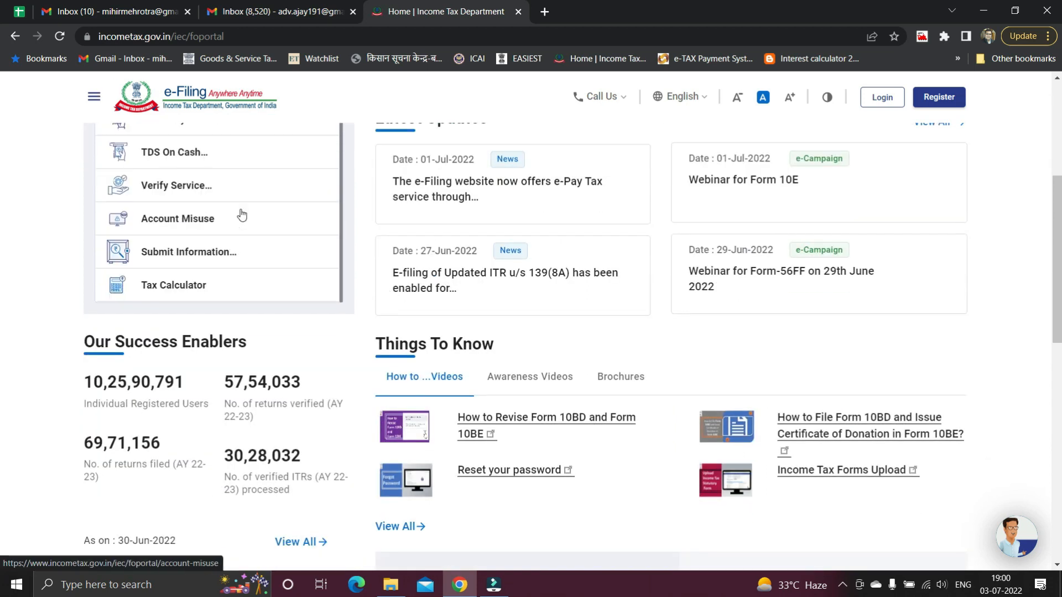
{"action": "left_click", "coordinate": [191, 290]}
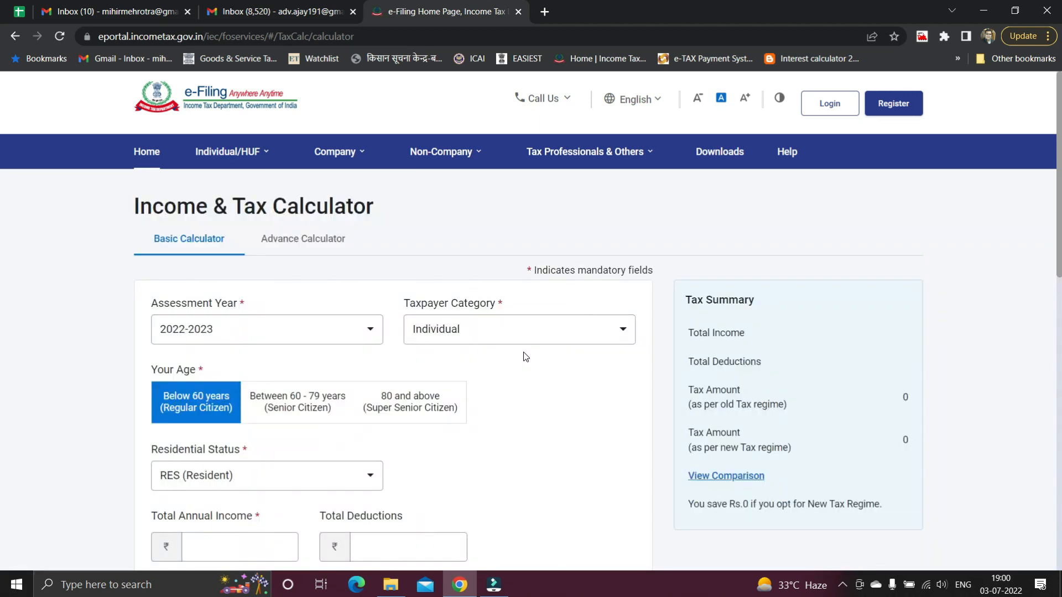
Step: Choose 2022-2023 as the assessment year in the basic calculator
{"action": "scroll", "coordinate": [525, 357], "scroll_direction": "down", "scroll_amount": 1}
{"action": "scroll", "coordinate": [525, 357], "scroll_direction": "up", "scroll_amount": 1}
{"action": "scroll", "coordinate": [573, 400], "scroll_direction": "down", "scroll_amount": 1}
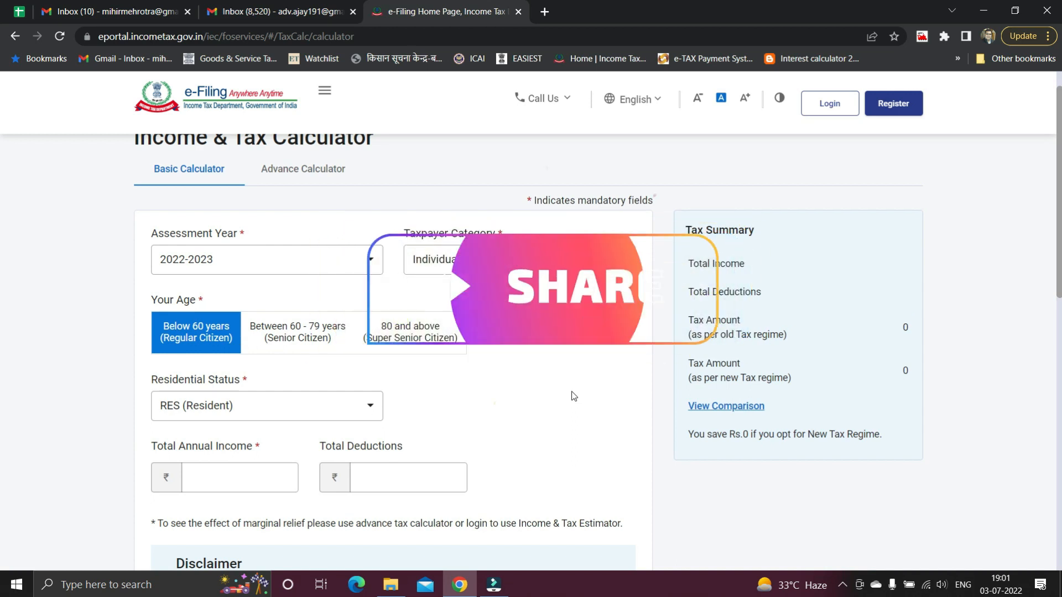
{"action": "left_click", "coordinate": [360, 270]}
{"action": "left_click", "coordinate": [319, 267]}
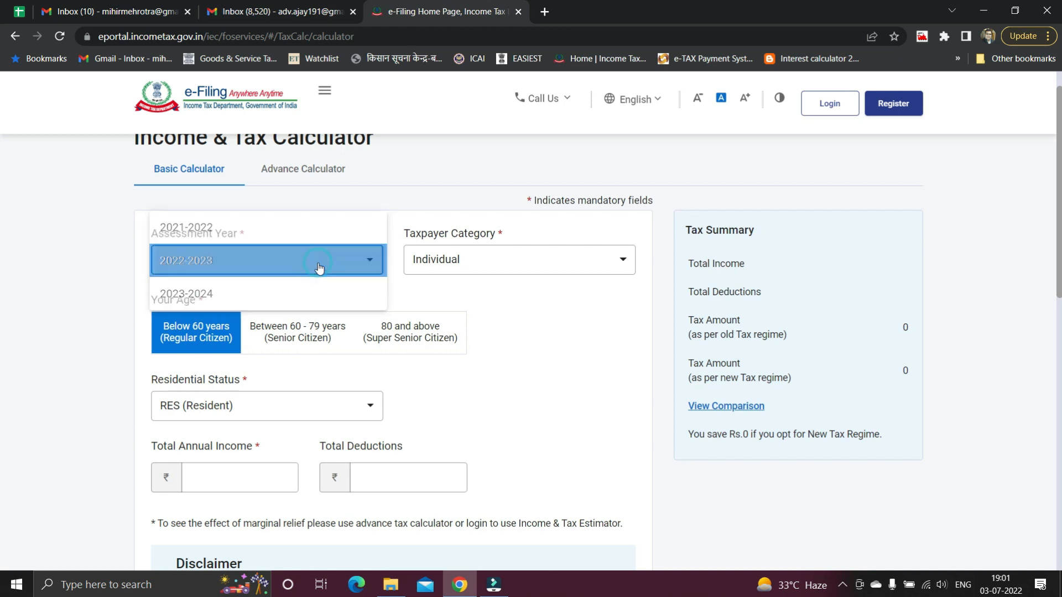
{"action": "left_click", "coordinate": [319, 267]}
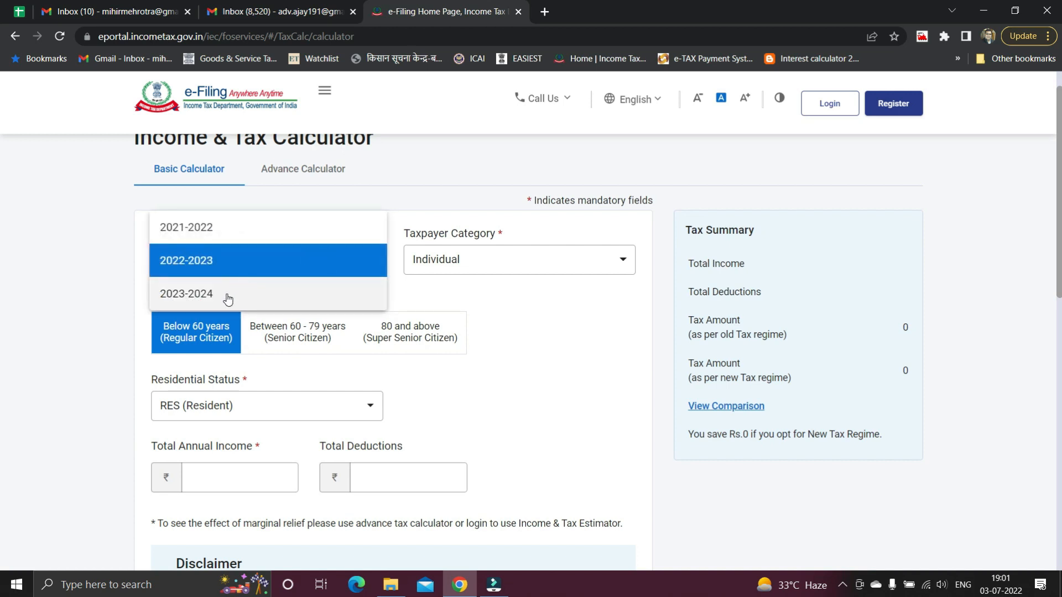
{"action": "left_click", "coordinate": [237, 259]}
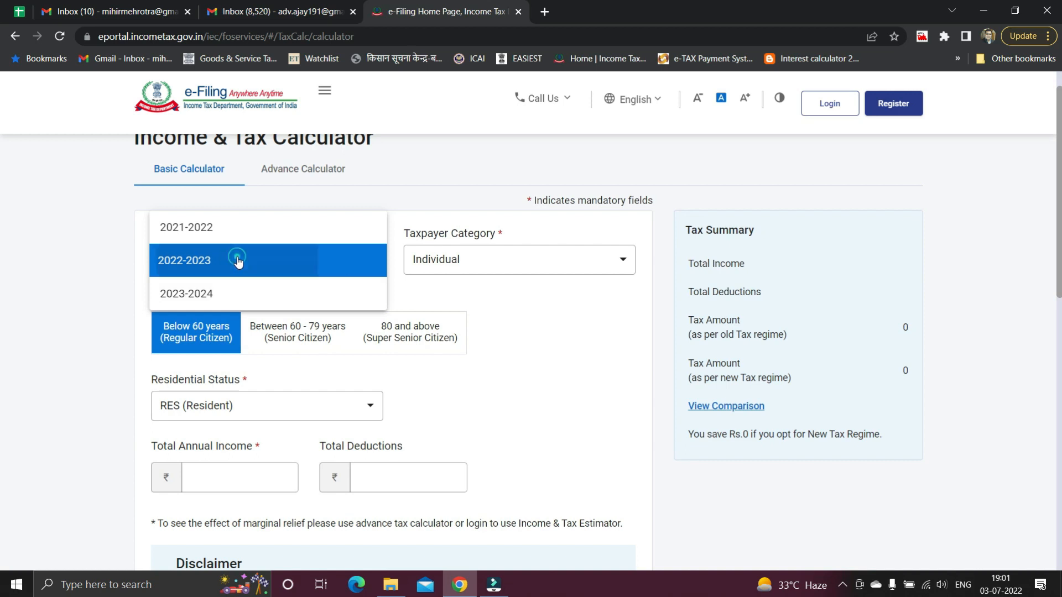
Step: Look through the taxpayer categories and choose Individual
{"action": "scroll", "coordinate": [567, 372], "scroll_direction": "up", "scroll_amount": 2}
{"action": "left_click", "coordinate": [534, 339]}
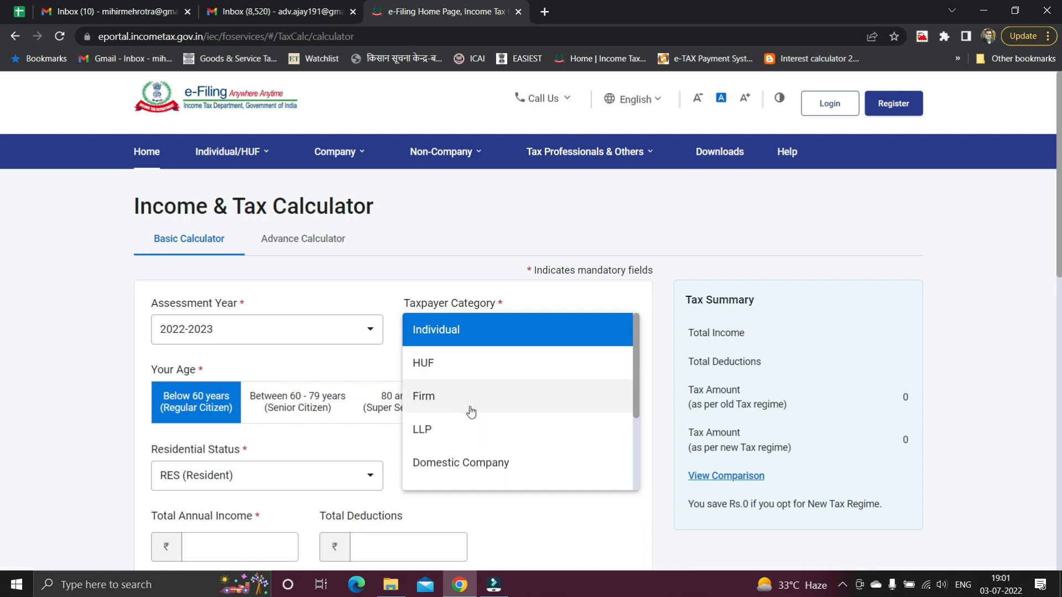
{"action": "scroll", "coordinate": [470, 463], "scroll_direction": "down", "scroll_amount": 3}
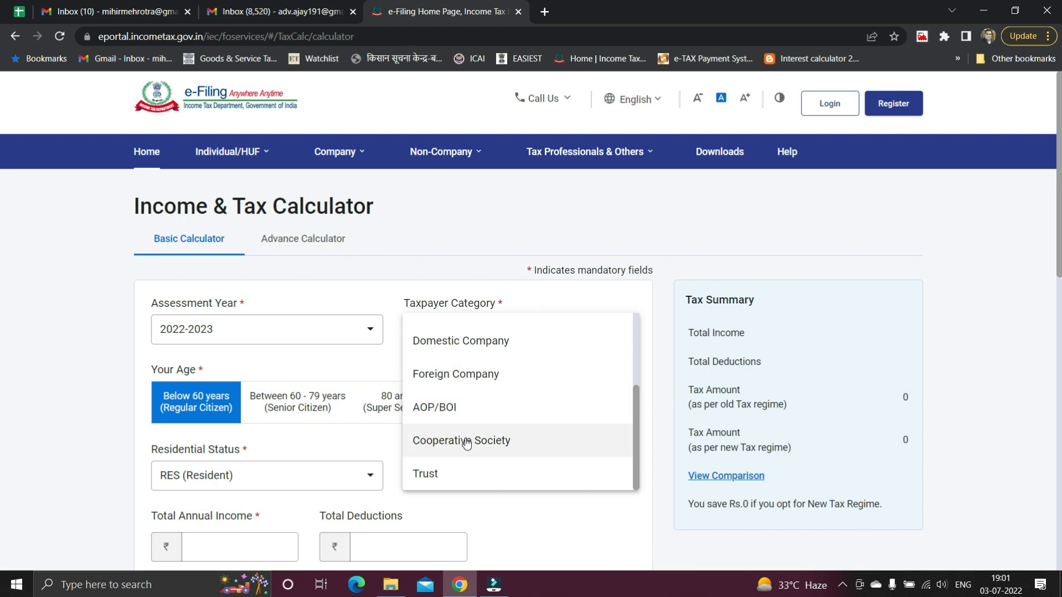
{"action": "scroll", "coordinate": [466, 443], "scroll_direction": "down", "scroll_amount": 1}
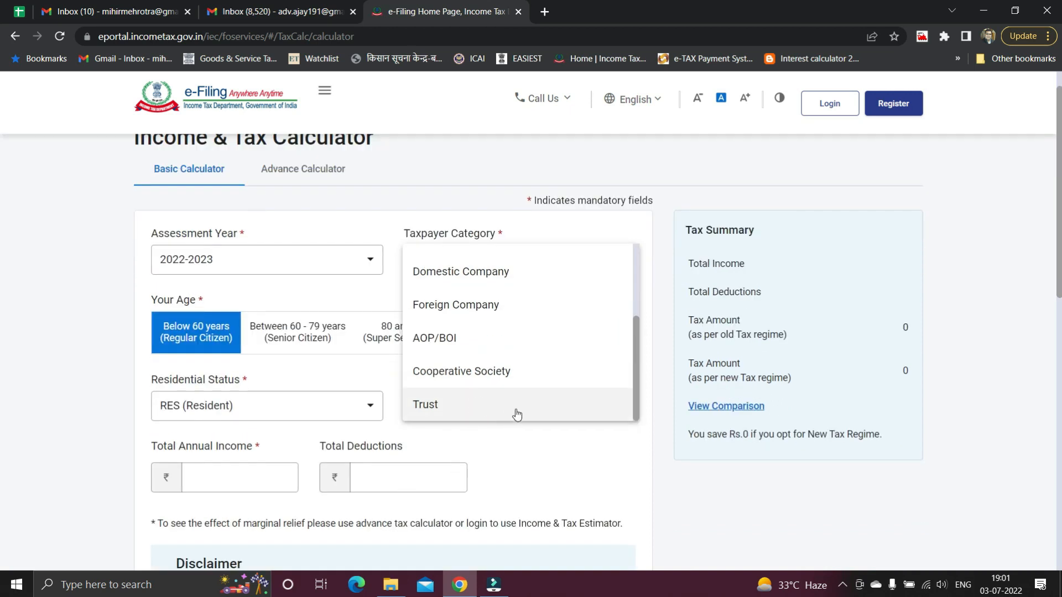
{"action": "scroll", "coordinate": [519, 404], "scroll_direction": "up", "scroll_amount": 2}
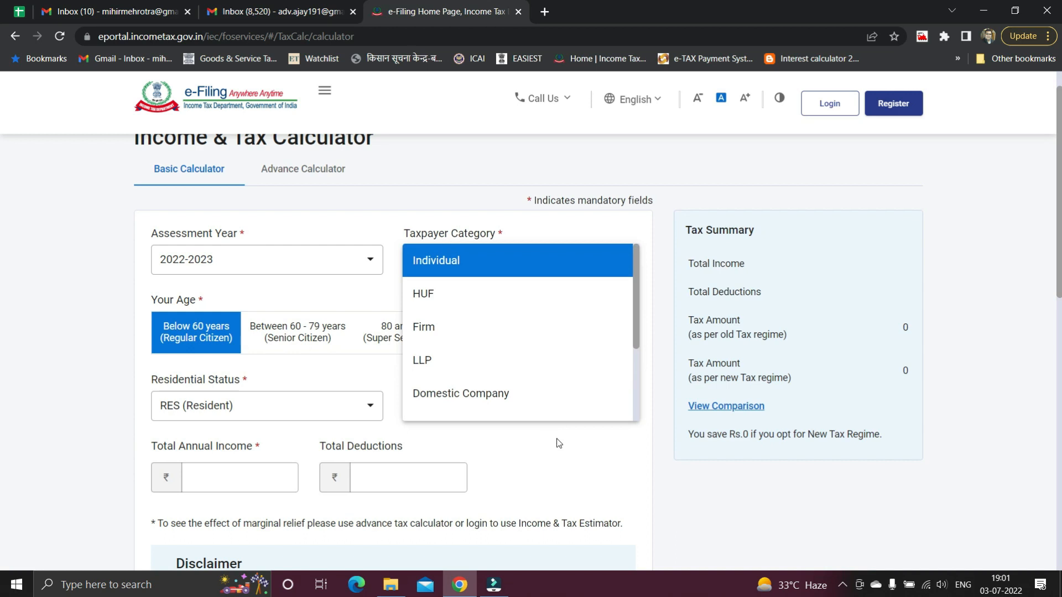
{"action": "left_click", "coordinate": [469, 262]}
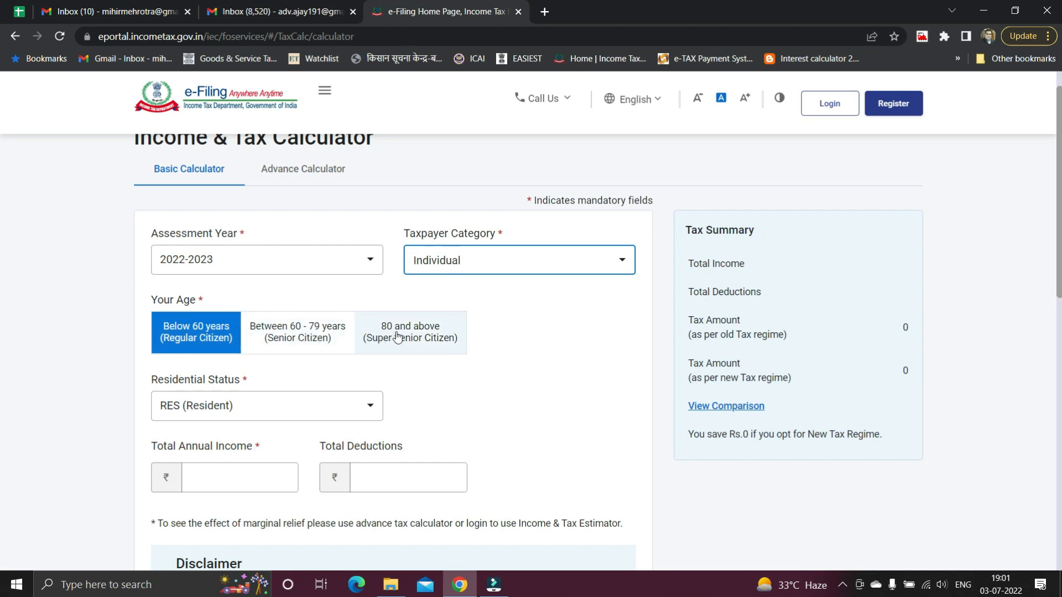
Step: Set the age group to Below 60 years (Regular Citizen) and the residential status to RES (Resident)
{"action": "left_click", "coordinate": [196, 336]}
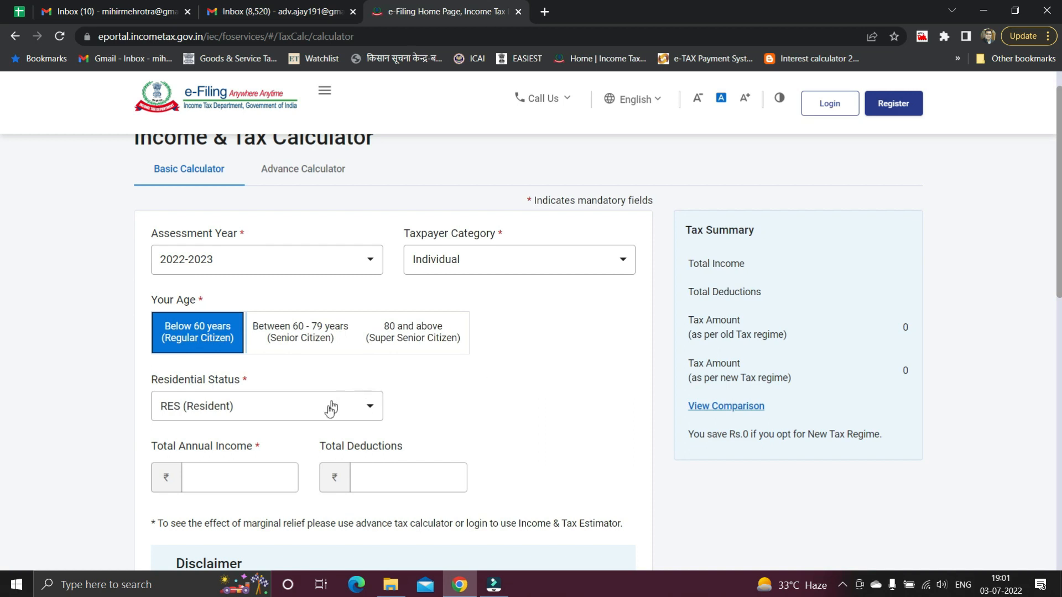
{"action": "left_click", "coordinate": [363, 414]}
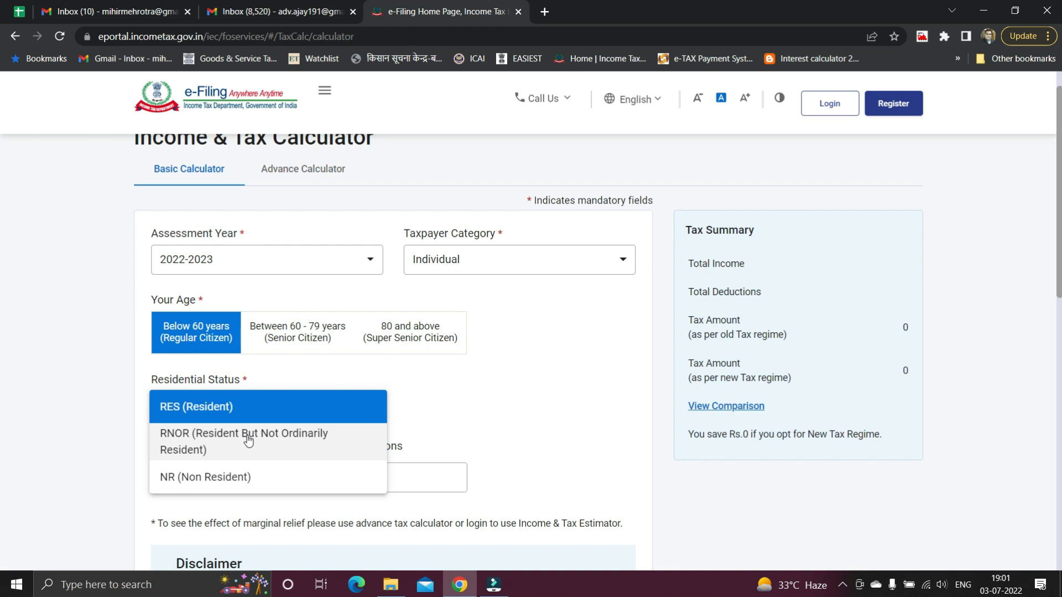
{"action": "left_click", "coordinate": [249, 409]}
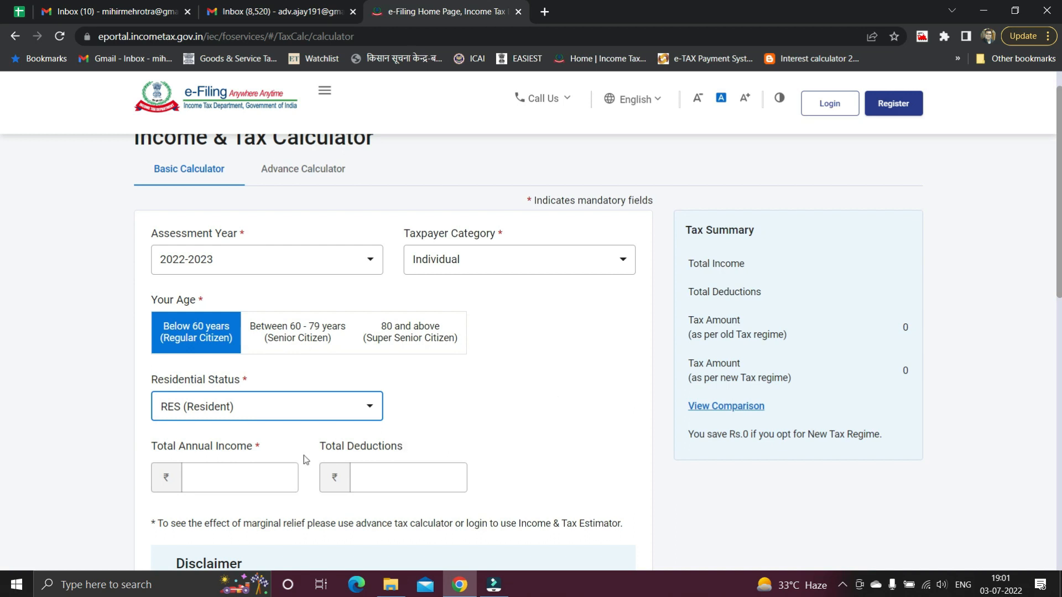
Step: Enter a total annual income of 625000 and total deductions of 12500
{"action": "left_click", "coordinate": [261, 469]}
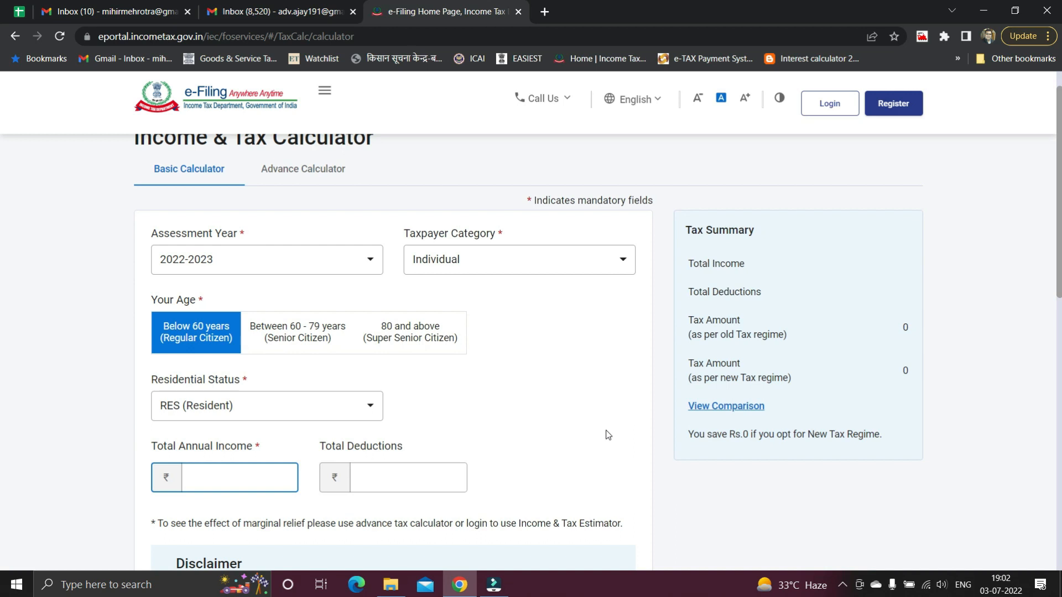
{"action": "type", "text": "625000"}
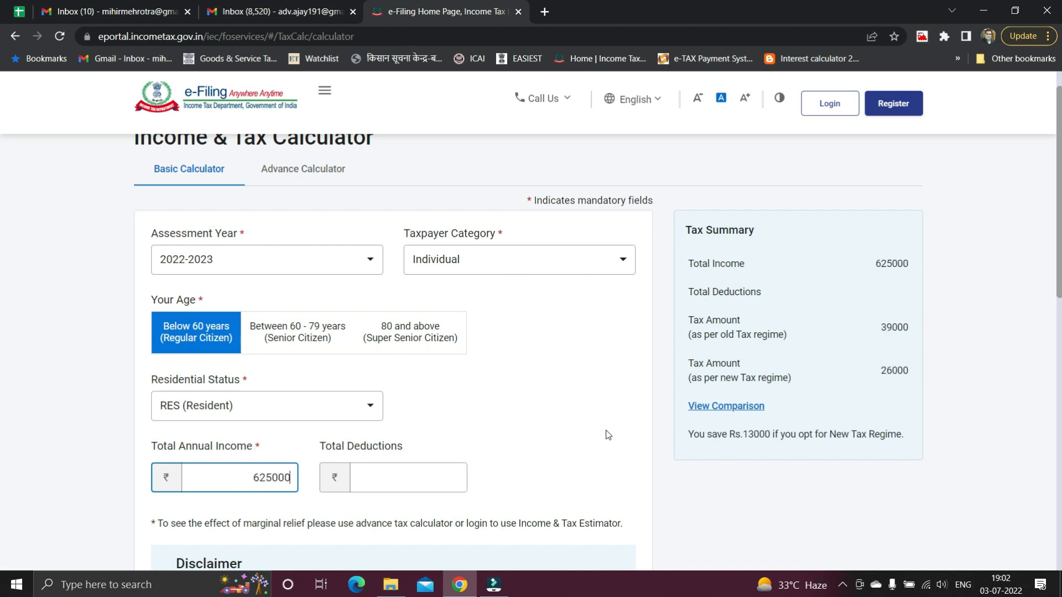
{"action": "left_click", "coordinate": [385, 477]}
{"action": "type", "text": "12500"}
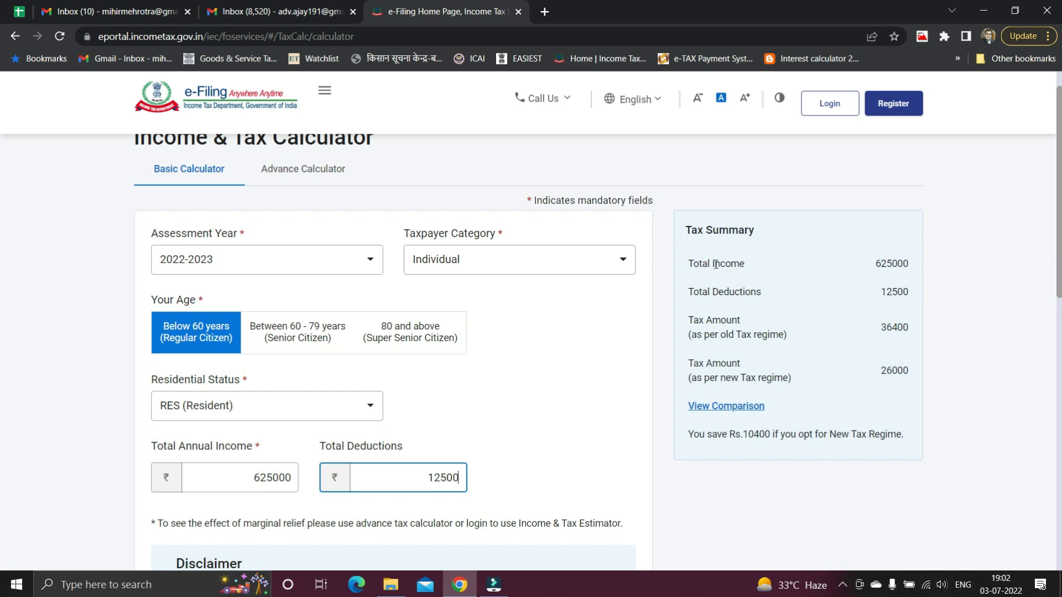
Step: Examine the tax summary's income, deductions, old and new regime tax amounts and savings, and read the calculator's disclaimer
{"action": "left_click_drag", "start_coordinate": [847, 268], "coordinate": [911, 265]}
{"action": "left_click", "coordinate": [847, 281]}
{"action": "double_click", "coordinate": [892, 296]}
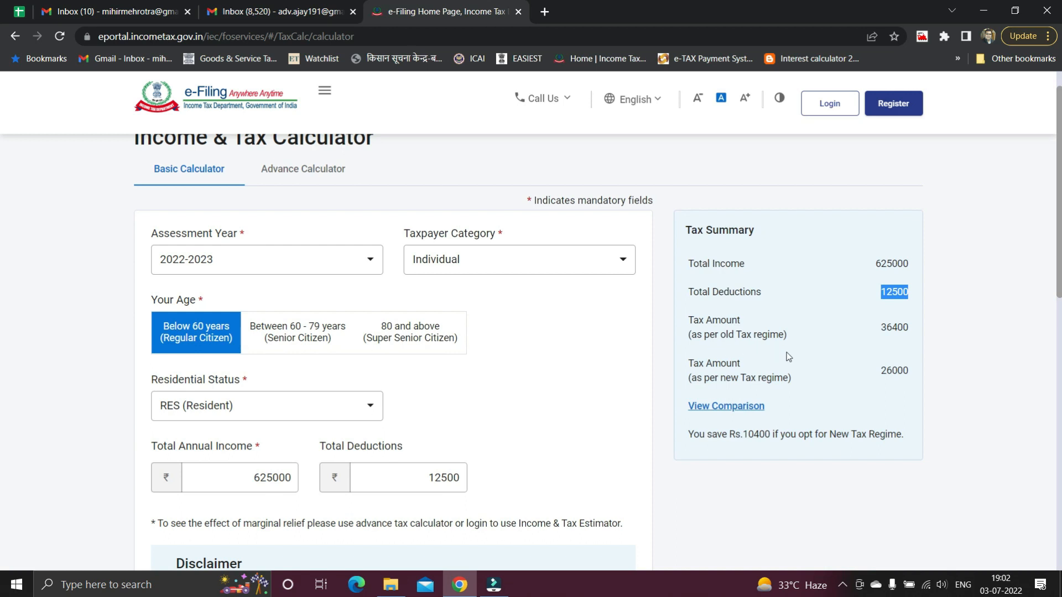
{"action": "left_click_drag", "start_coordinate": [880, 331], "coordinate": [908, 332]}
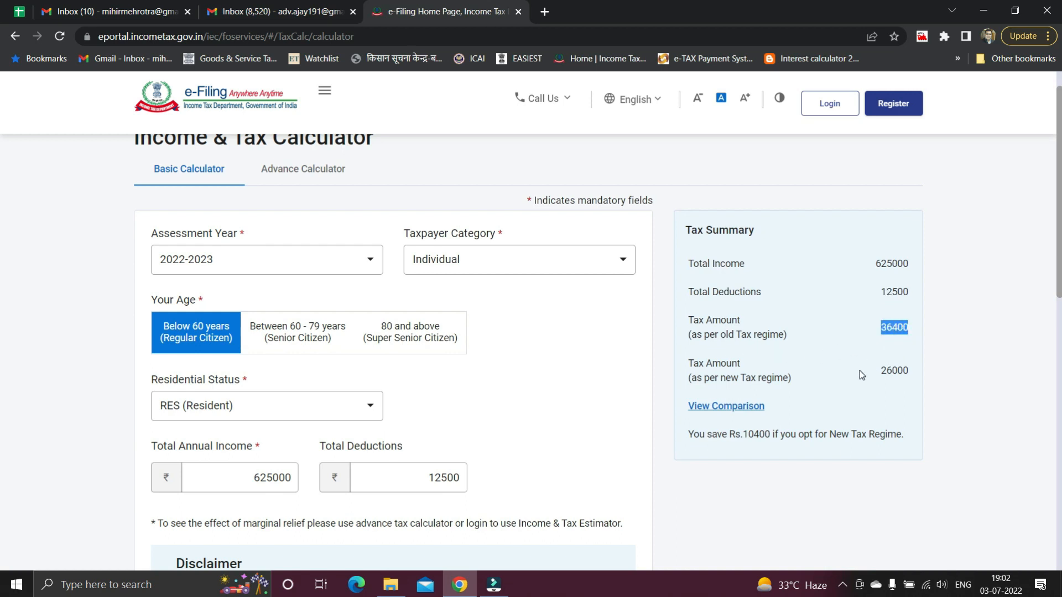
{"action": "left_click_drag", "start_coordinate": [880, 372], "coordinate": [907, 374]}
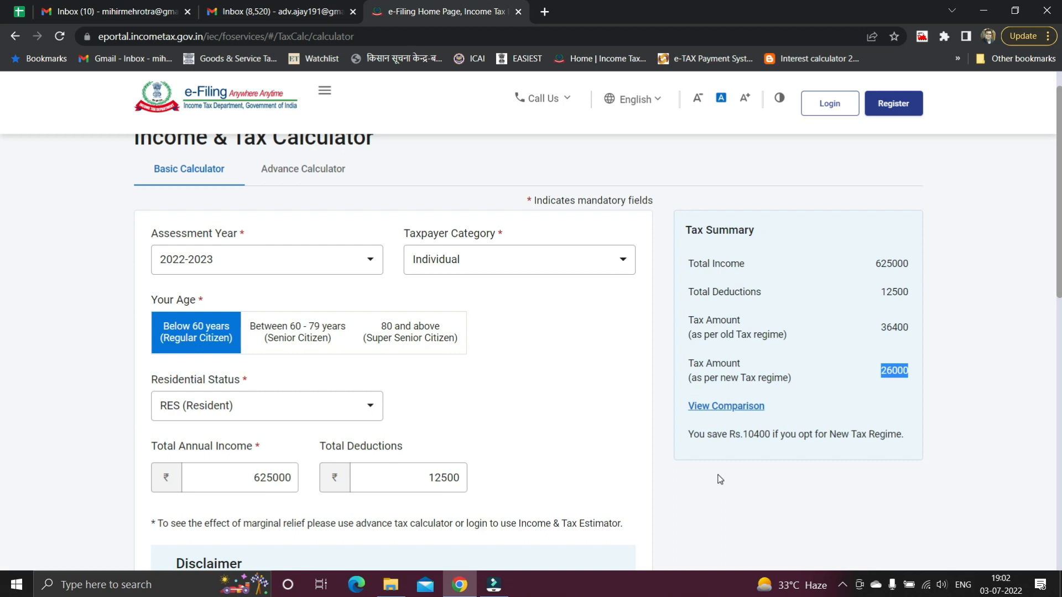
{"action": "scroll", "coordinate": [719, 478], "scroll_direction": "down", "scroll_amount": 1}
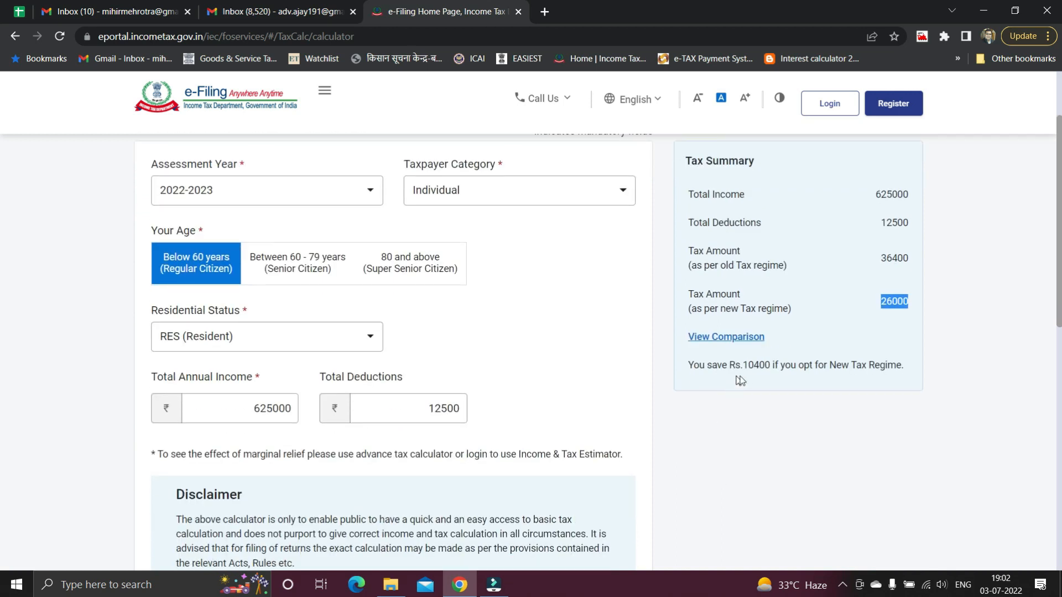
{"action": "left_click_drag", "start_coordinate": [742, 365], "coordinate": [771, 370]}
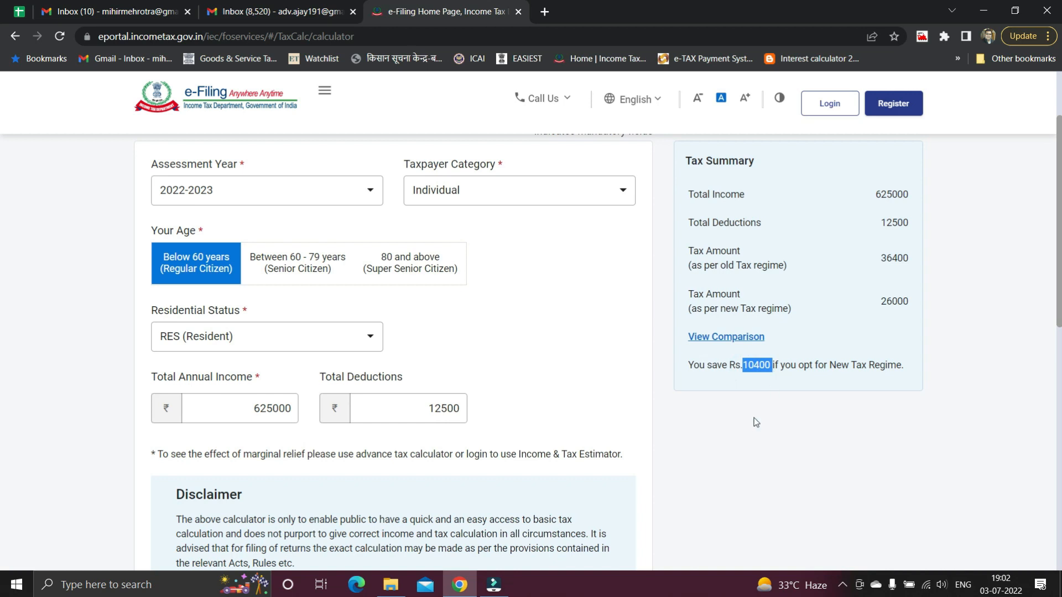
{"action": "scroll", "coordinate": [754, 417], "scroll_direction": "down", "scroll_amount": 1}
{"action": "scroll", "coordinate": [755, 422], "scroll_direction": "down", "scroll_amount": 1}
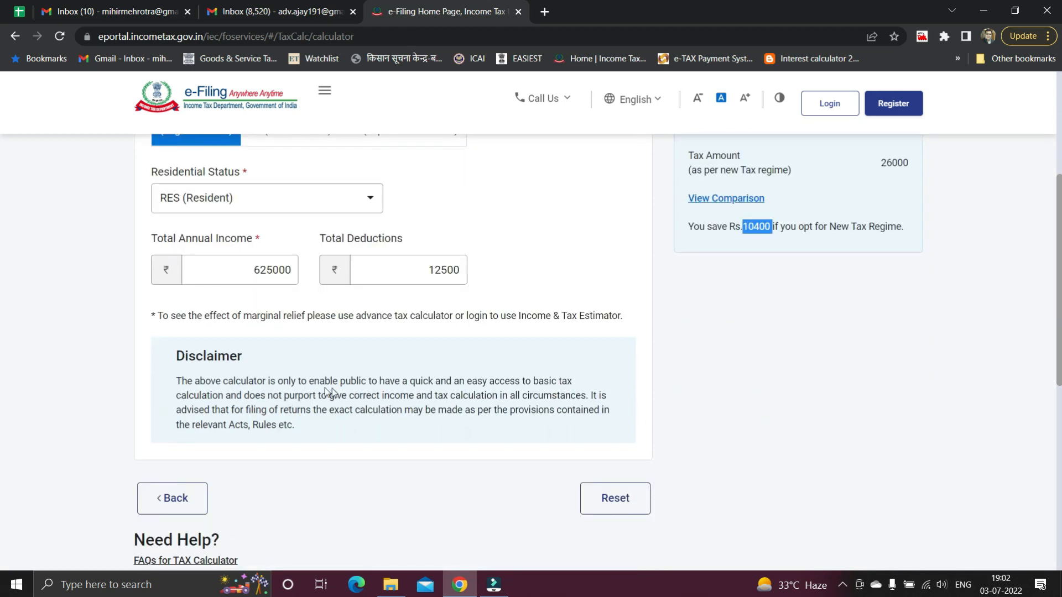
{"action": "left_click_drag", "start_coordinate": [408, 383], "coordinate": [568, 392]}
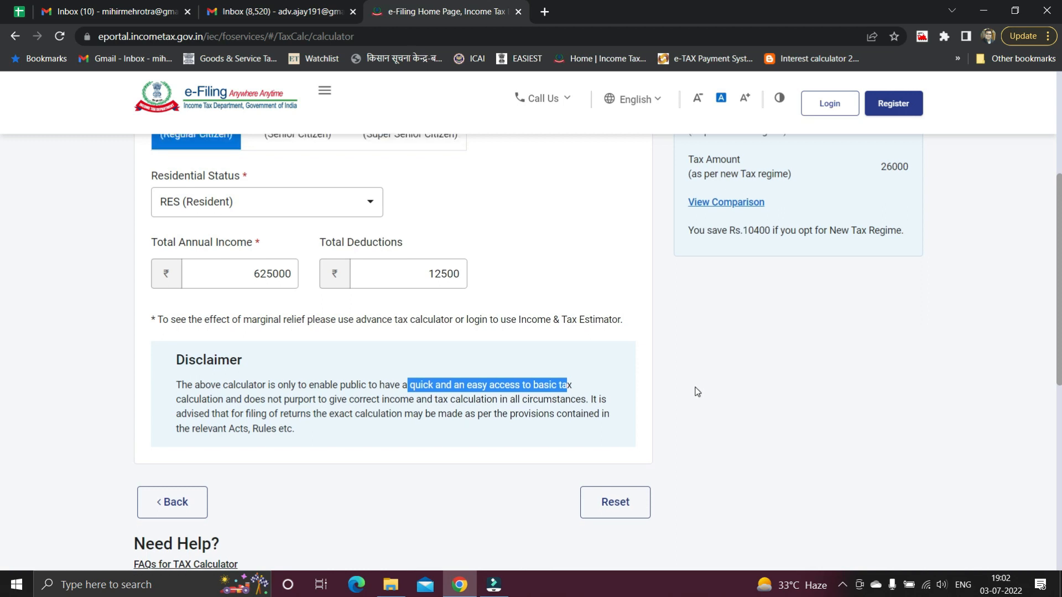
Step: Switch to the Advance Calculator, try the New Tax Regime option, and settle on Old Tax Regime
{"action": "scroll", "coordinate": [697, 391], "scroll_direction": "up", "scroll_amount": 5}
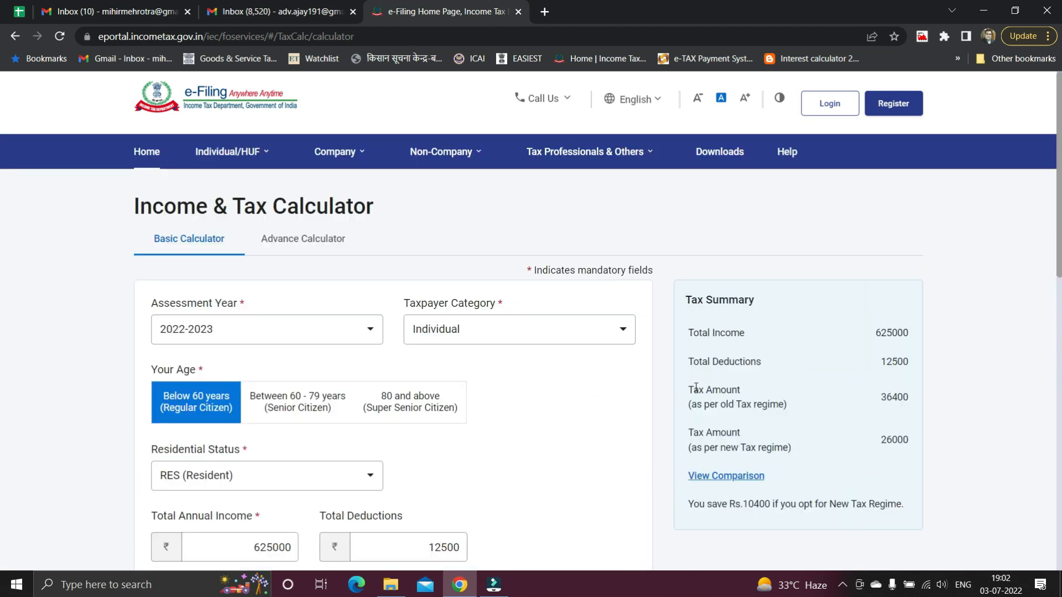
{"action": "left_click", "coordinate": [293, 241]}
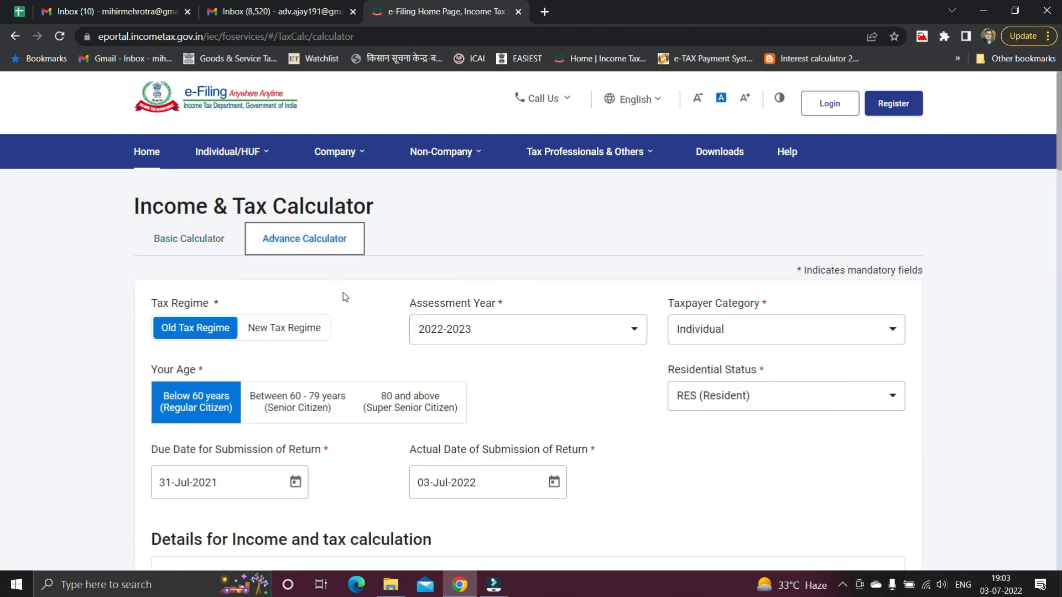
{"action": "scroll", "coordinate": [349, 306], "scroll_direction": "down", "scroll_amount": 1}
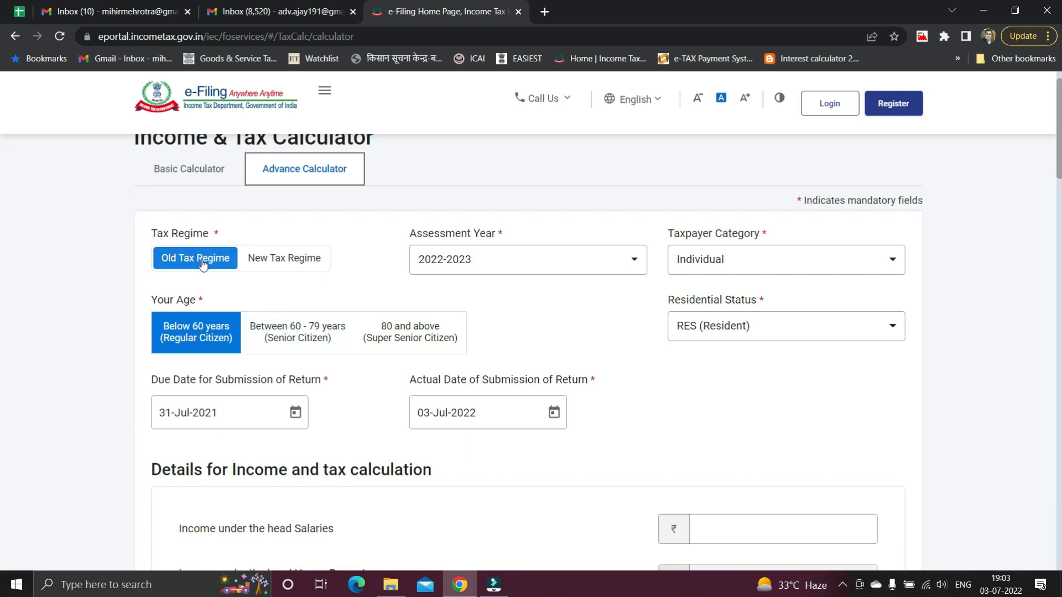
{"action": "left_click", "coordinate": [293, 264]}
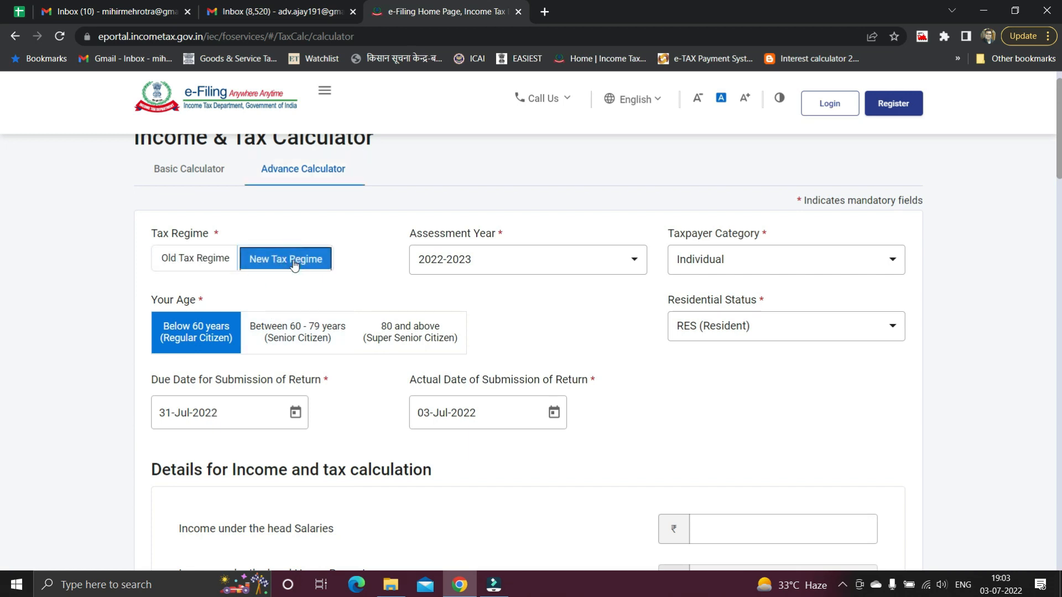
{"action": "left_click", "coordinate": [200, 259]}
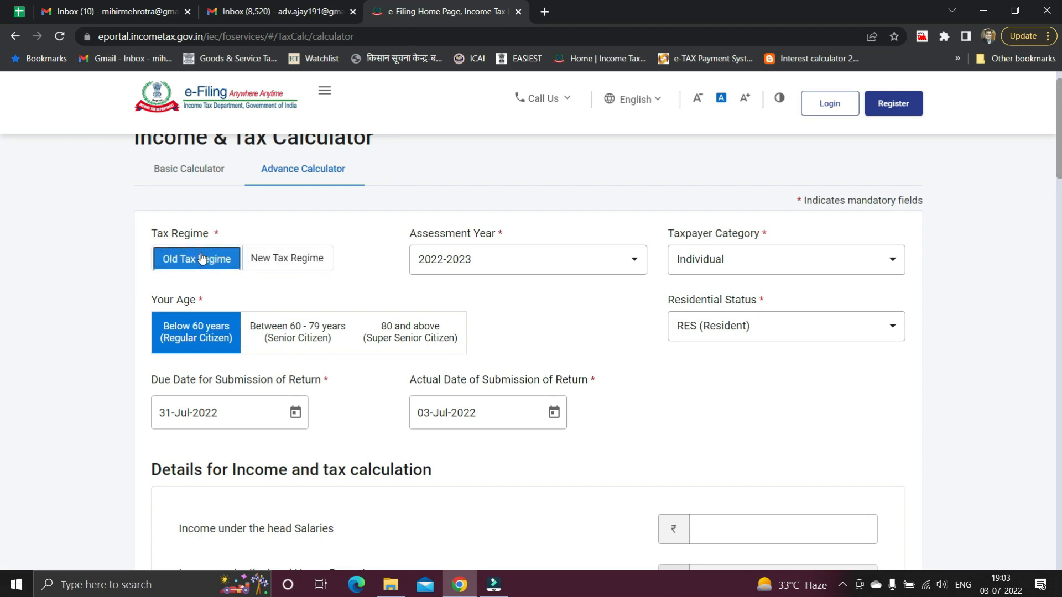
Step: Review the assessment year, taxpayer category and residential status options, and the due and actual dates of return submission
{"action": "left_click", "coordinate": [498, 268]}
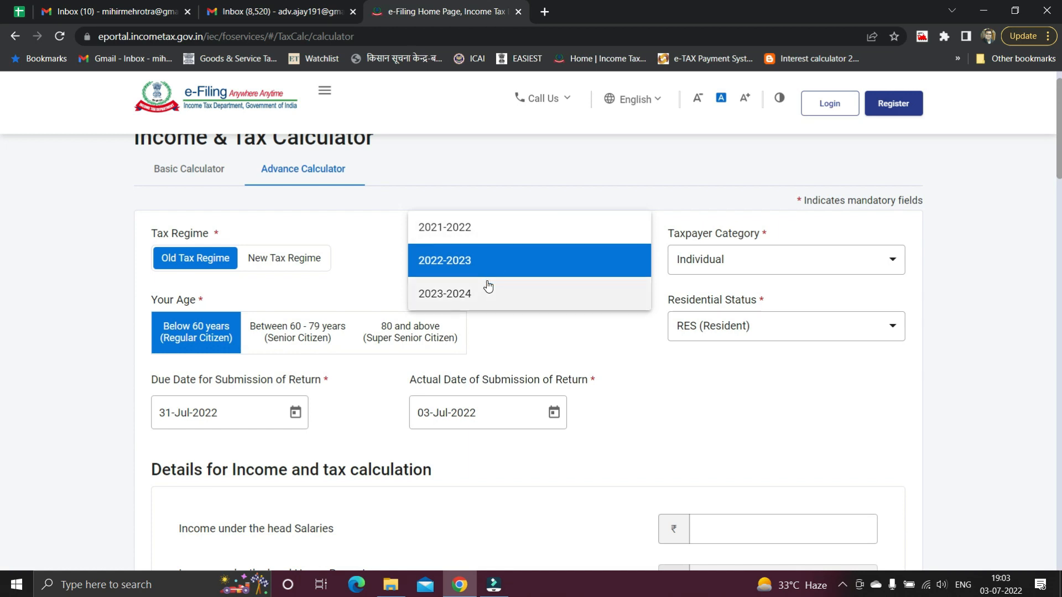
{"action": "left_click", "coordinate": [374, 258]}
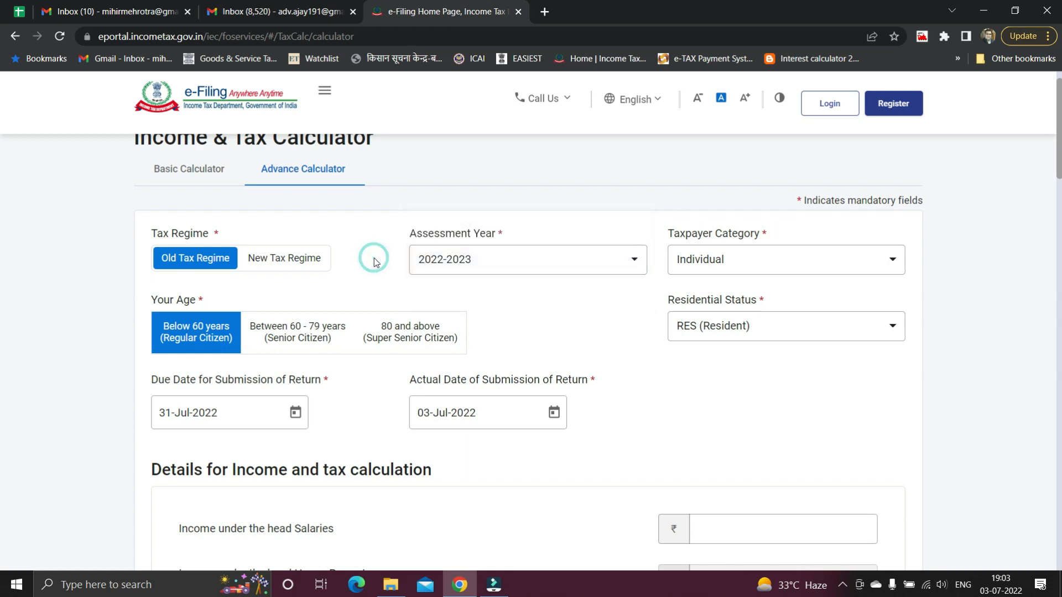
{"action": "left_click", "coordinate": [682, 260]}
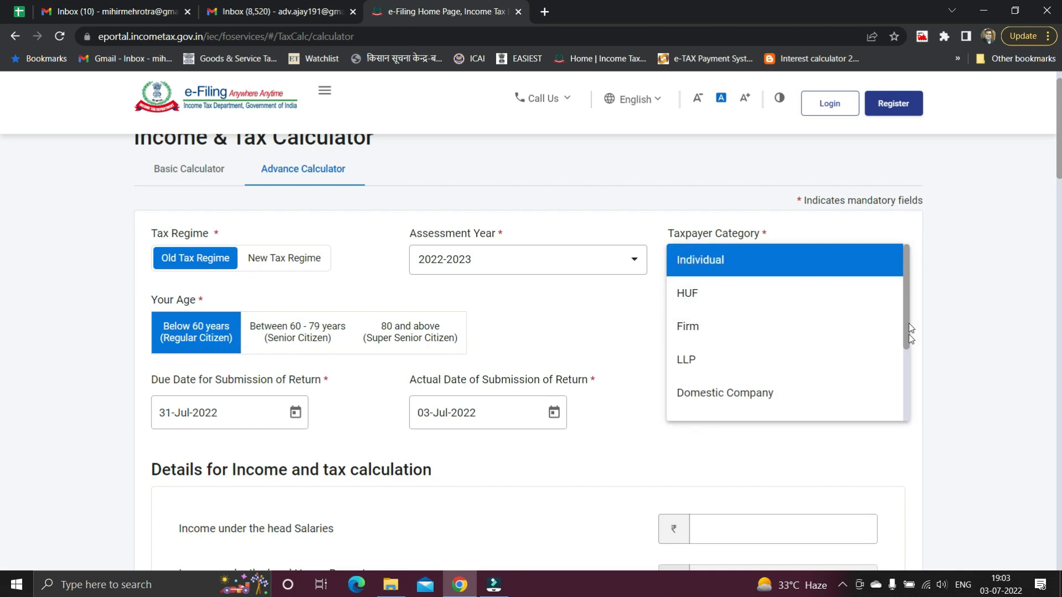
{"action": "left_click_drag", "start_coordinate": [910, 327], "coordinate": [907, 384]}
{"action": "left_click", "coordinate": [963, 333]}
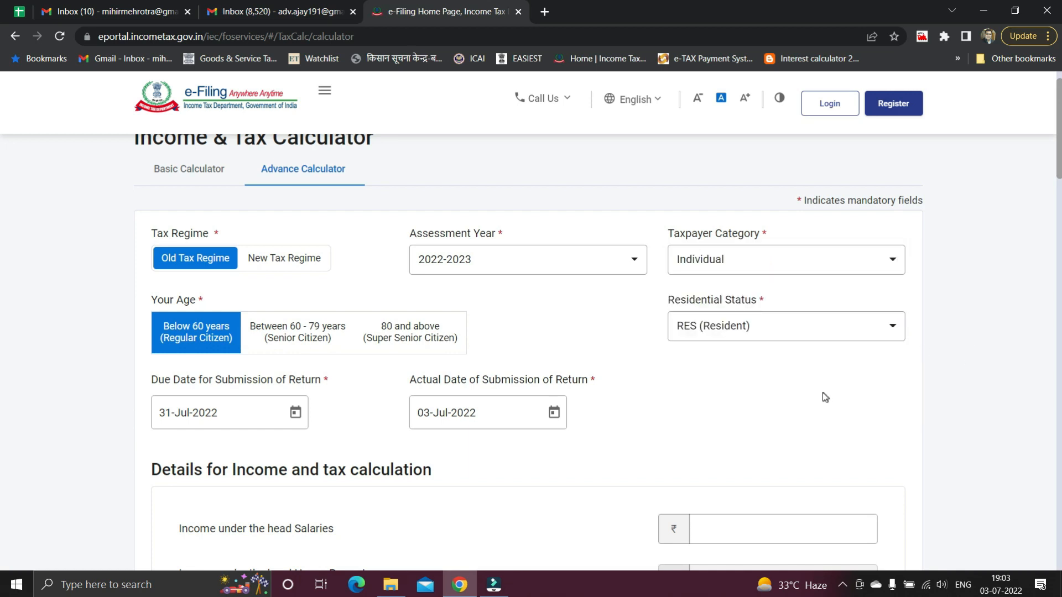
{"action": "left_click", "coordinate": [780, 338]}
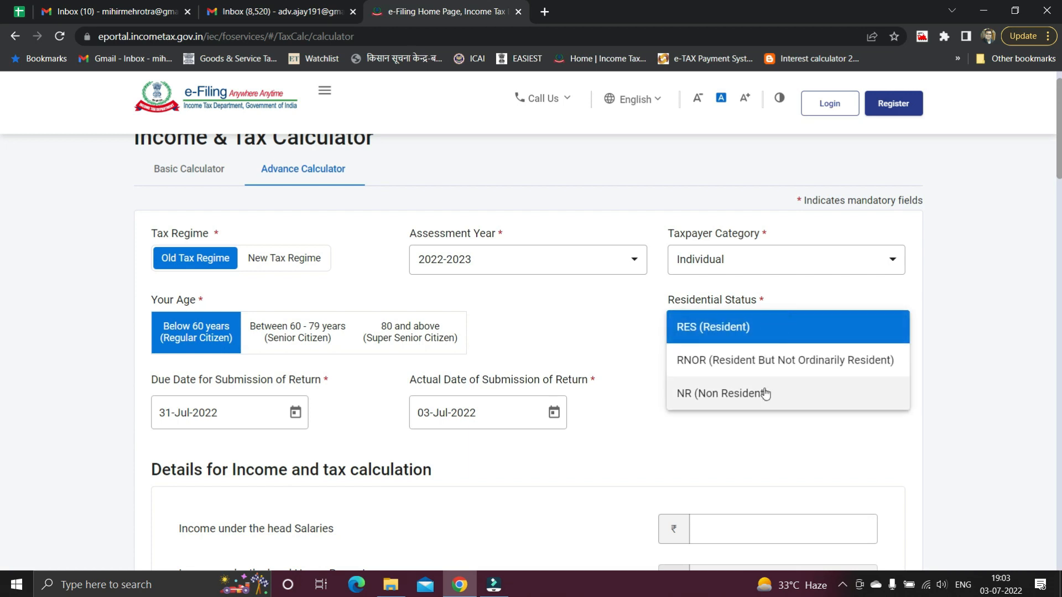
{"action": "left_click", "coordinate": [628, 348]}
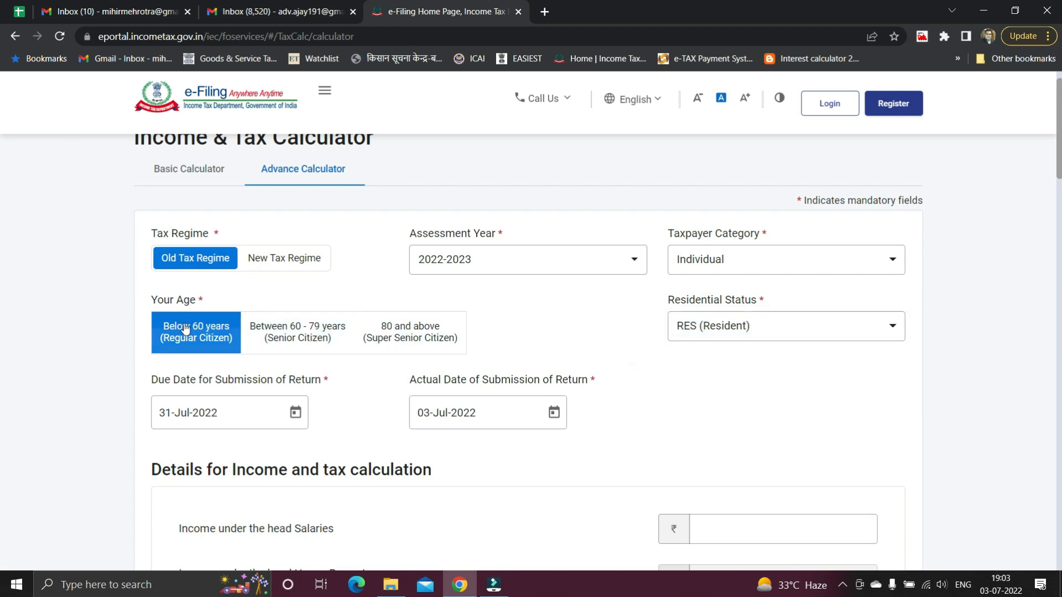
{"action": "scroll", "coordinate": [674, 366], "scroll_direction": "down", "scroll_amount": 1}
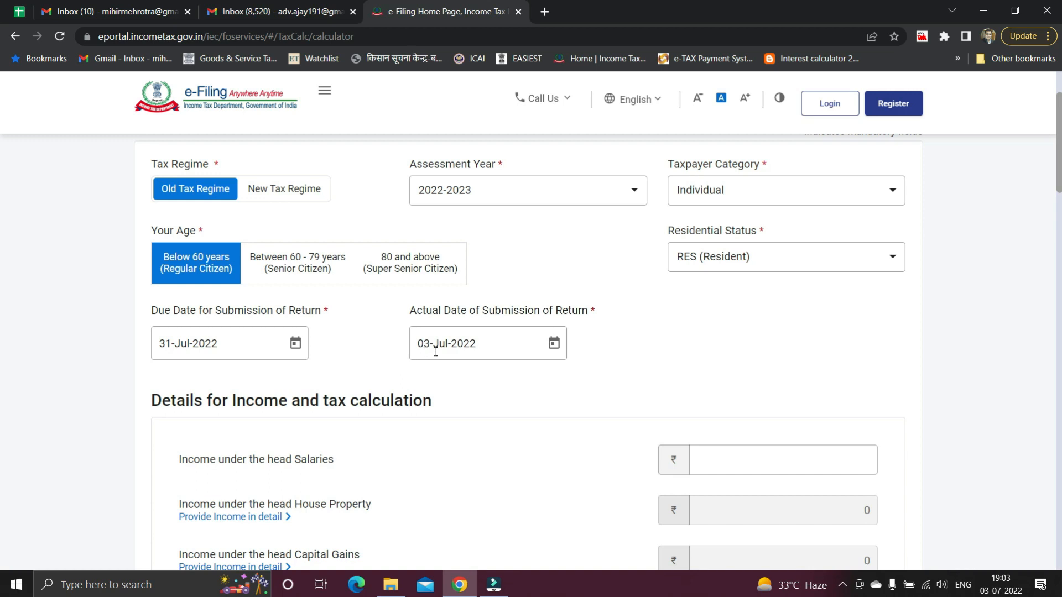
{"action": "triple_click", "coordinate": [395, 311]}
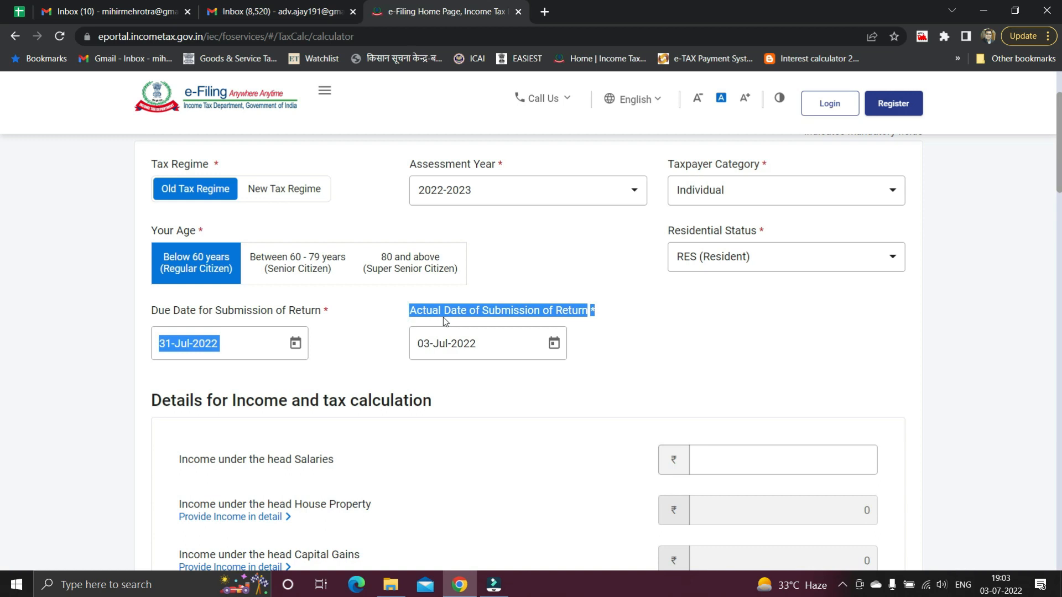
{"action": "left_click", "coordinate": [610, 344]}
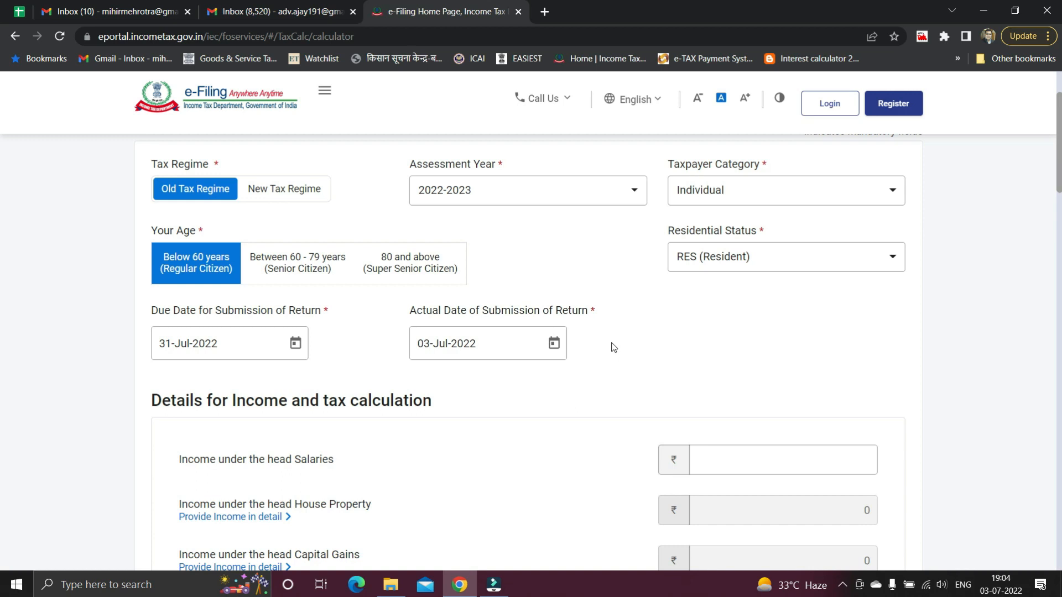
Step: Enter 625000 as the income under the head Salaries
{"action": "scroll", "coordinate": [613, 347], "scroll_direction": "down", "scroll_amount": 1}
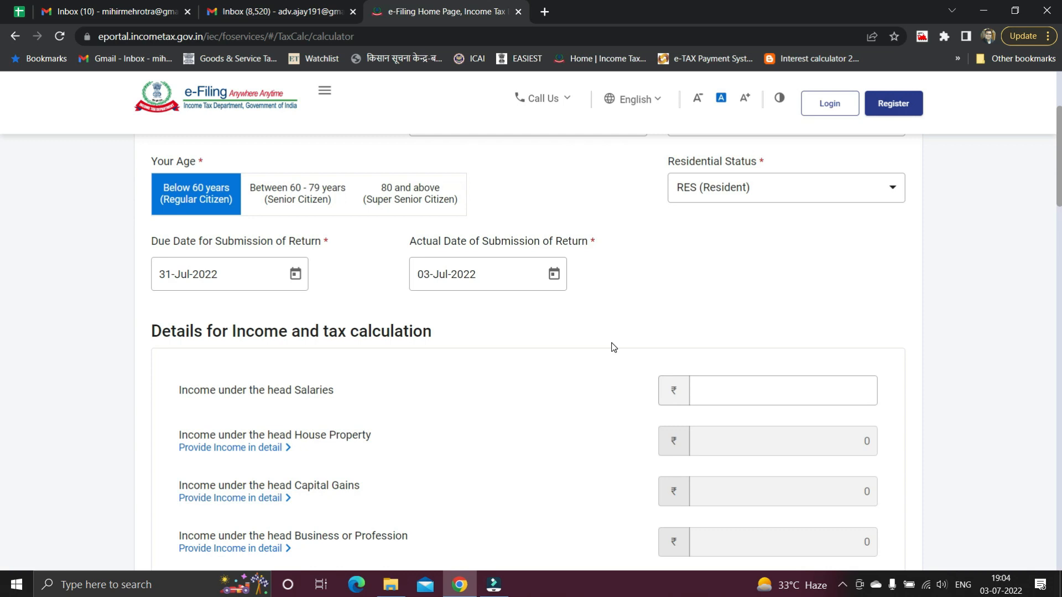
{"action": "scroll", "coordinate": [614, 347], "scroll_direction": "down", "scroll_amount": 2}
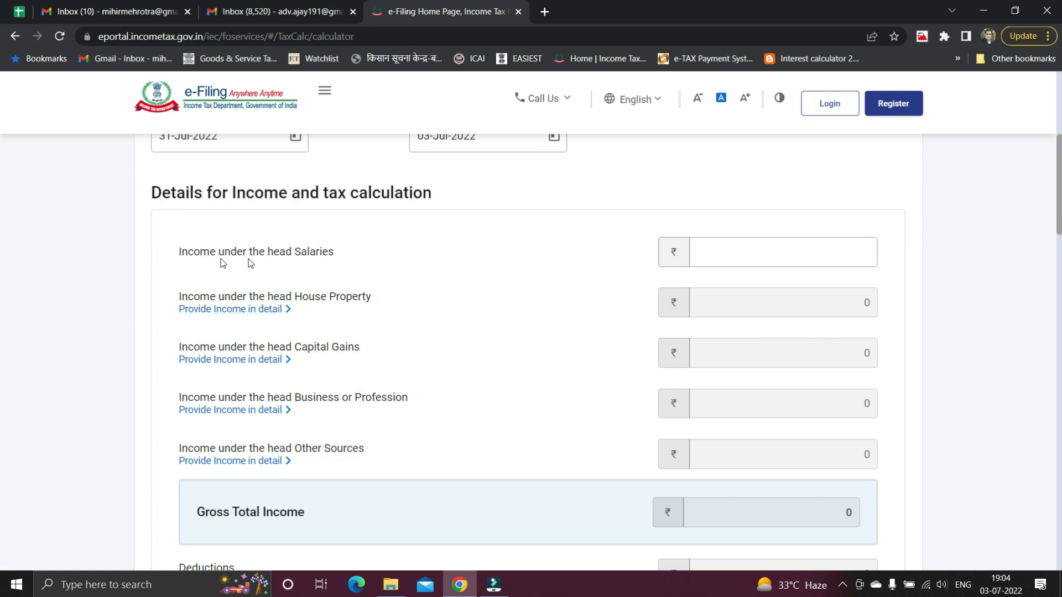
{"action": "left_click_drag", "start_coordinate": [182, 259], "coordinate": [328, 260]}
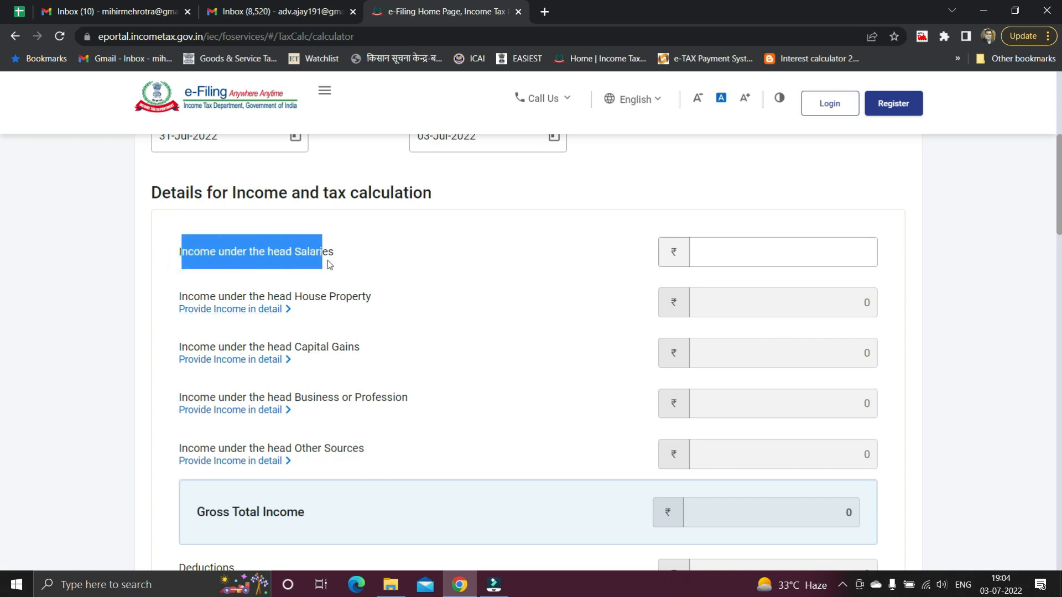
{"action": "left_click", "coordinate": [732, 256]}
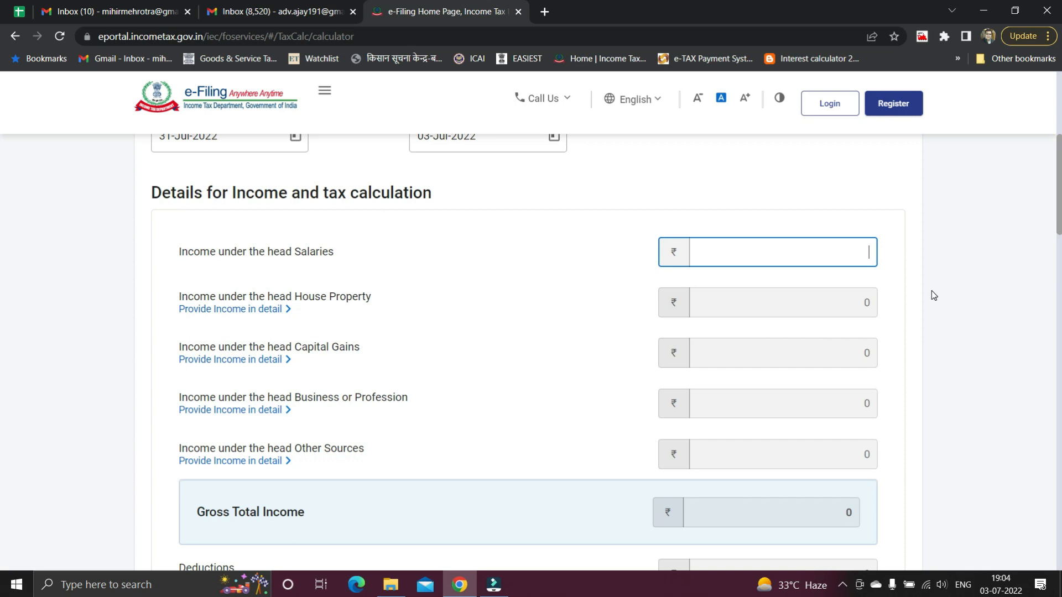
{"action": "type", "text": "625000"}
{"action": "left_click", "coordinate": [925, 290]}
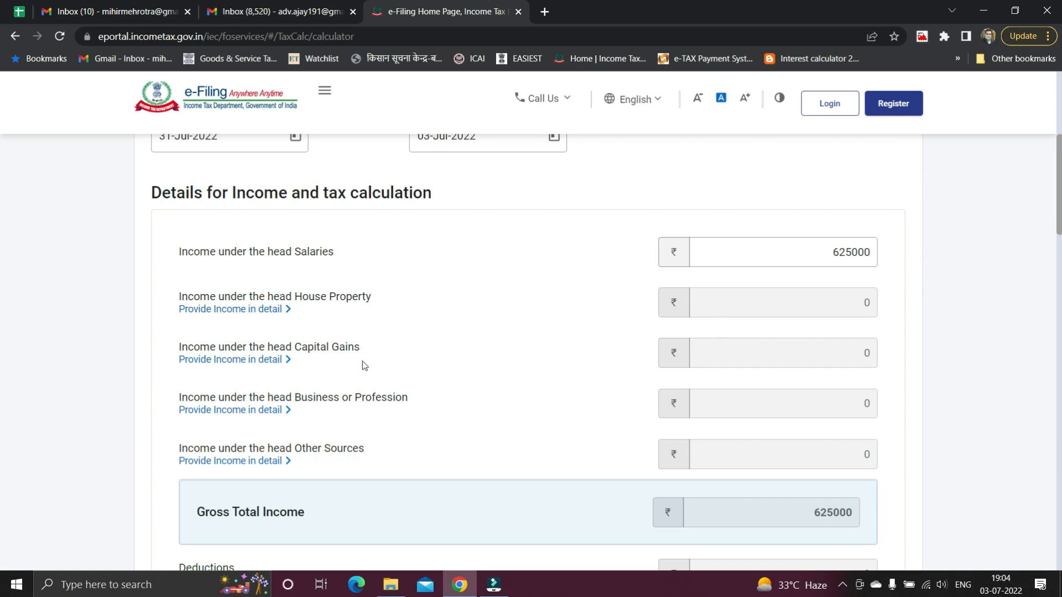
Step: Expand the House Property income details and enter 180000 as the annual rent received for the let-out property
{"action": "left_click", "coordinate": [272, 313]}
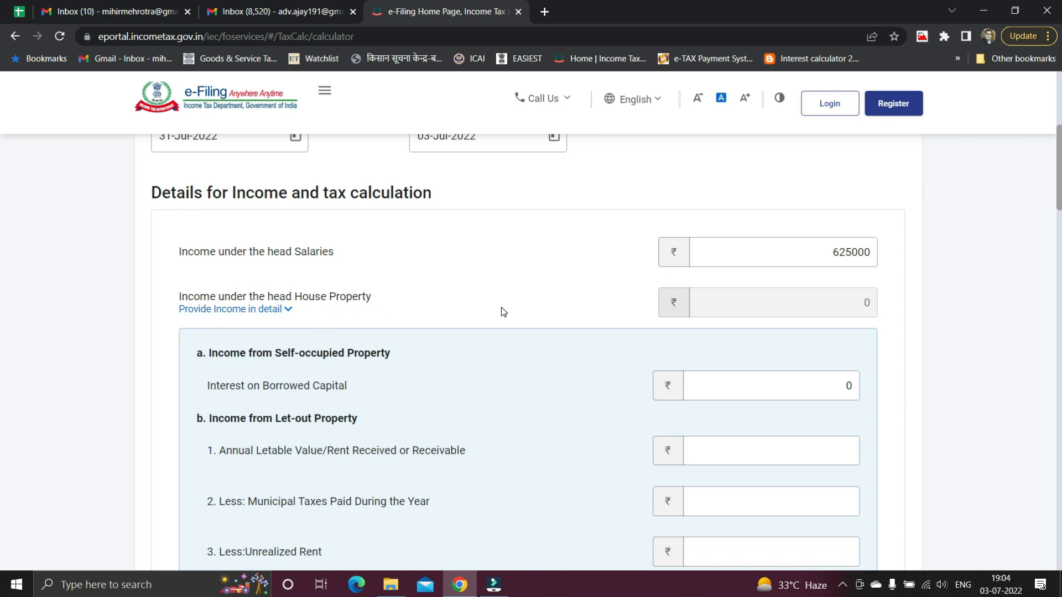
{"action": "scroll", "coordinate": [502, 311], "scroll_direction": "down", "scroll_amount": 1}
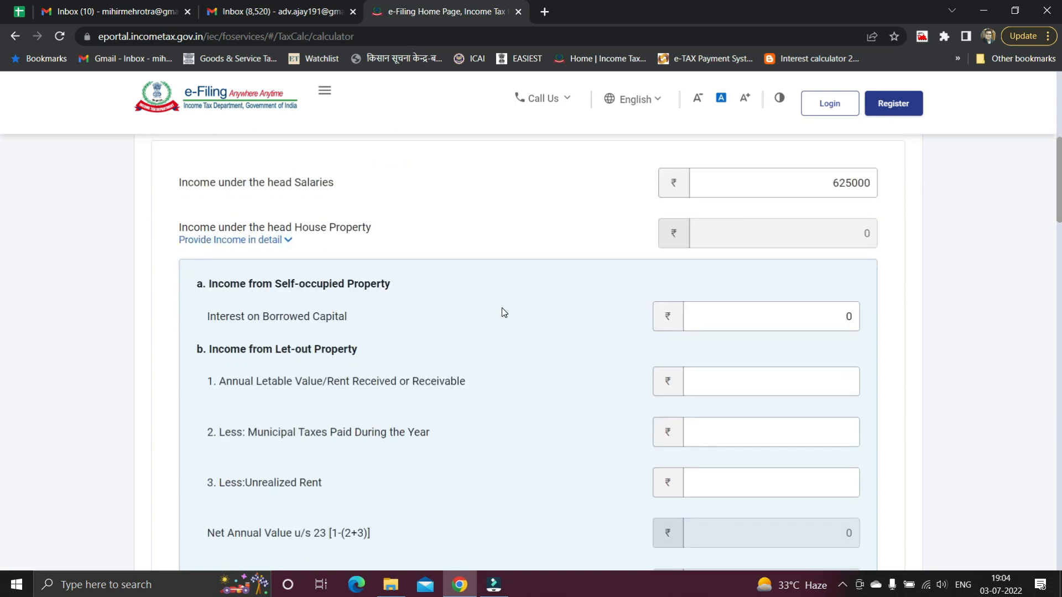
{"action": "scroll", "coordinate": [503, 308], "scroll_direction": "down", "scroll_amount": 1}
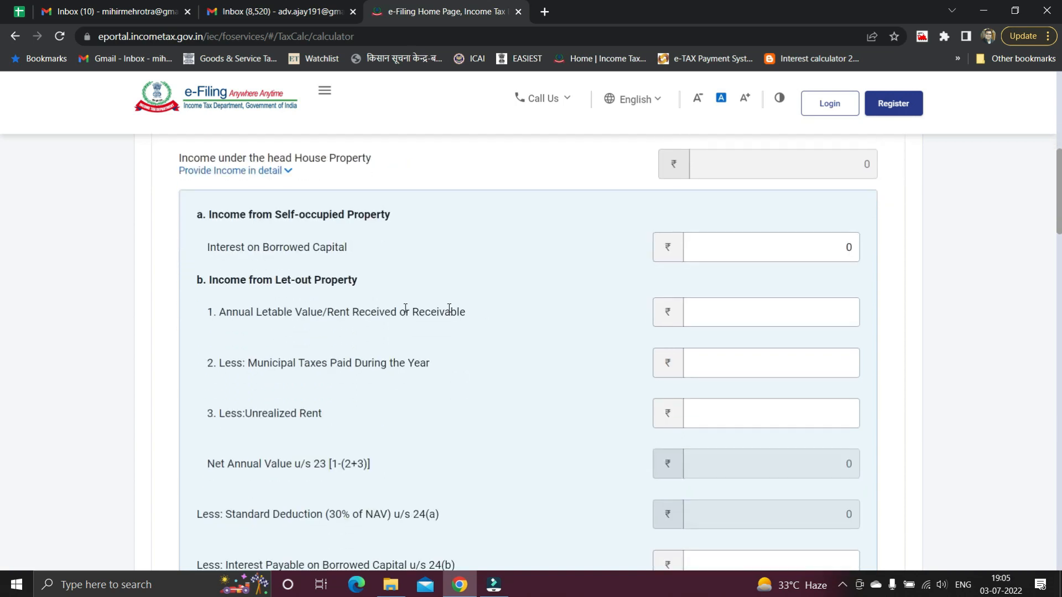
{"action": "left_click_drag", "start_coordinate": [275, 281], "coordinate": [356, 283]}
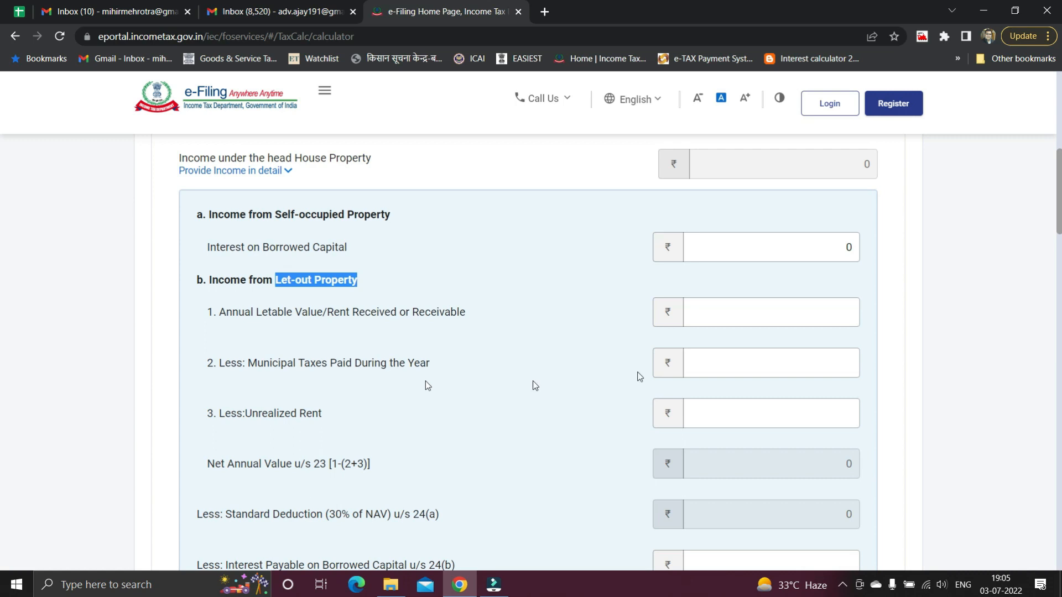
{"action": "left_click", "coordinate": [819, 318]}
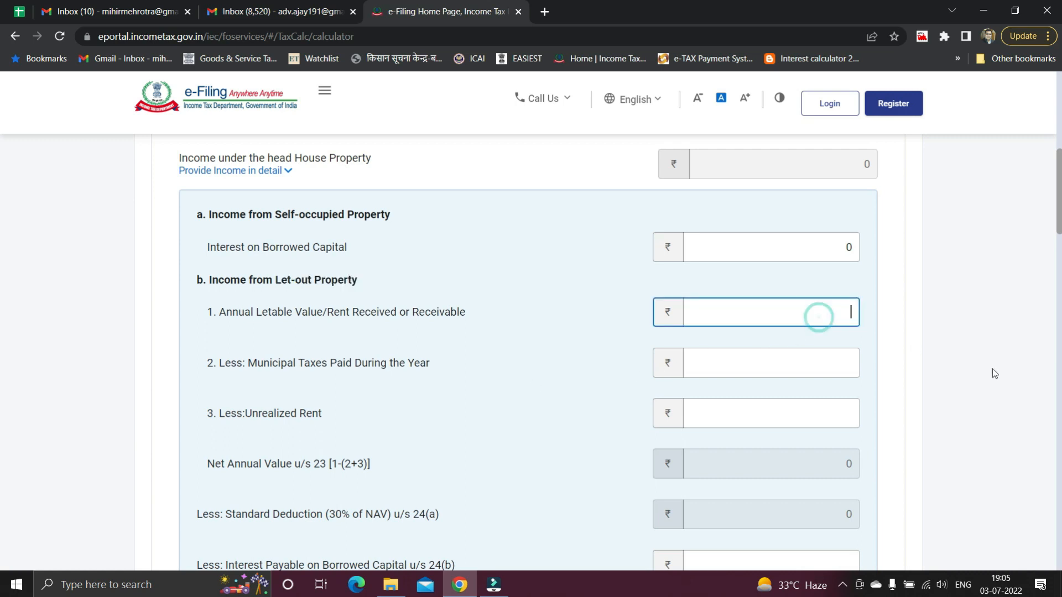
{"action": "scroll", "coordinate": [987, 366], "scroll_direction": "up", "scroll_amount": 1}
{"action": "type", "text": "180000"}
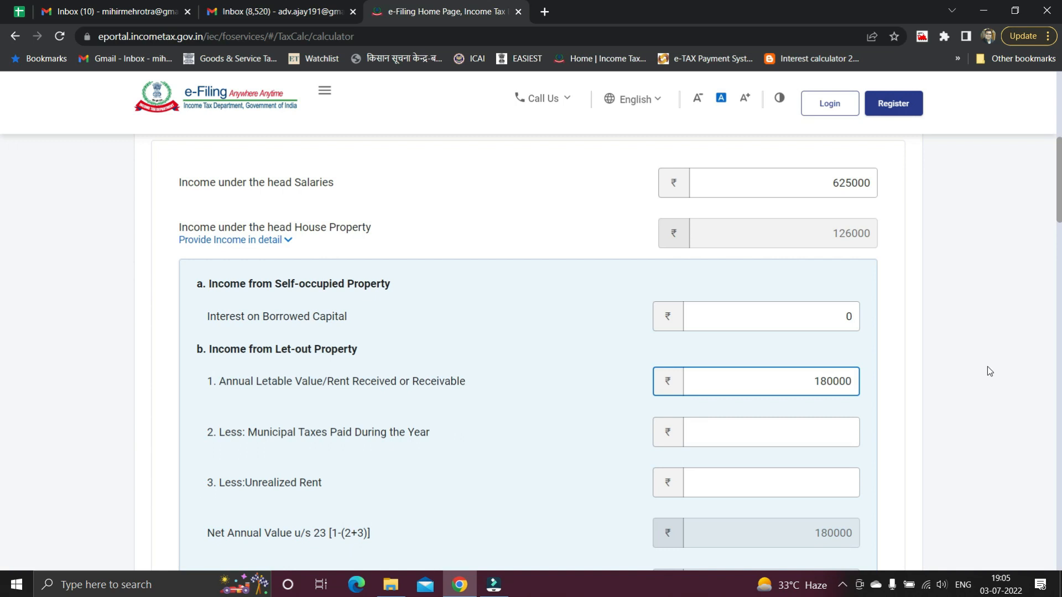
Step: Enter municipal taxes paid of 5000 and unrealized rent of 0 for the let-out property
{"action": "scroll", "coordinate": [963, 364], "scroll_direction": "down", "scroll_amount": 1}
{"action": "scroll", "coordinate": [942, 380], "scroll_direction": "down", "scroll_amount": 1}
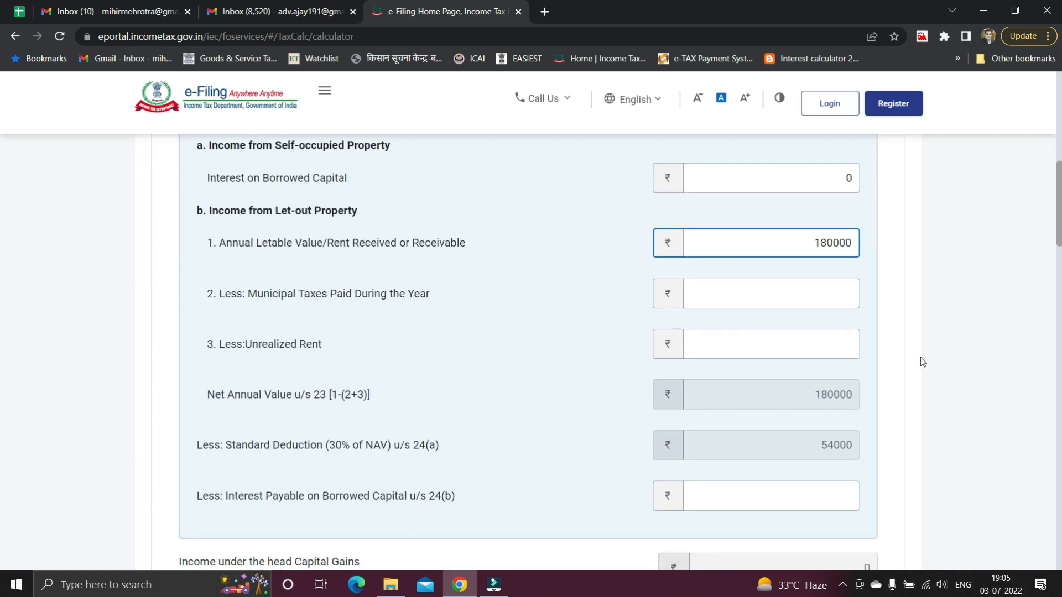
{"action": "left_click", "coordinate": [849, 294]}
{"action": "type", "text": "5000"}
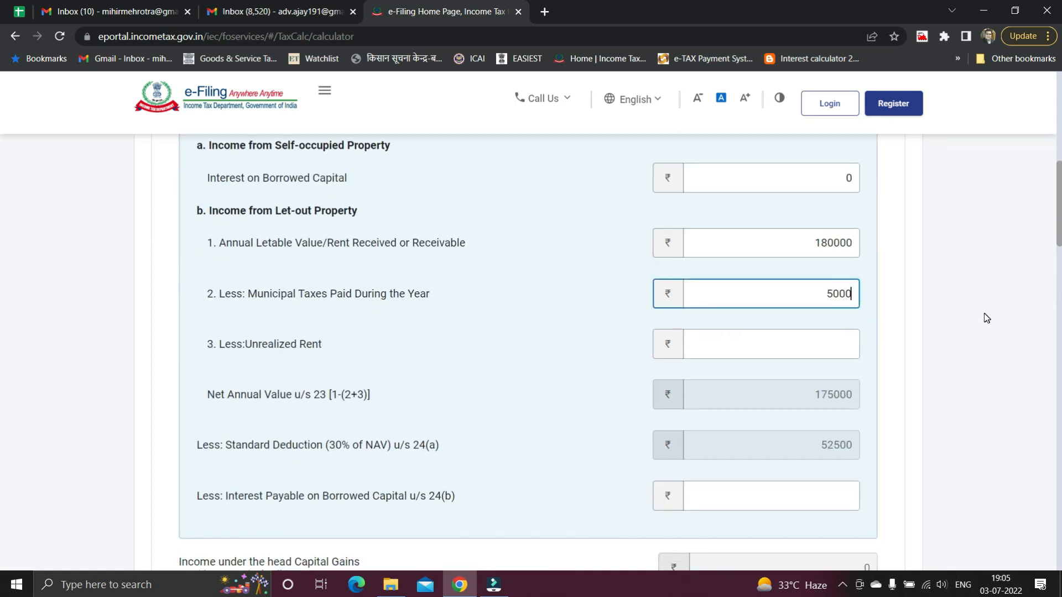
{"action": "left_click", "coordinate": [841, 352]}
{"action": "type", "text": "0"}
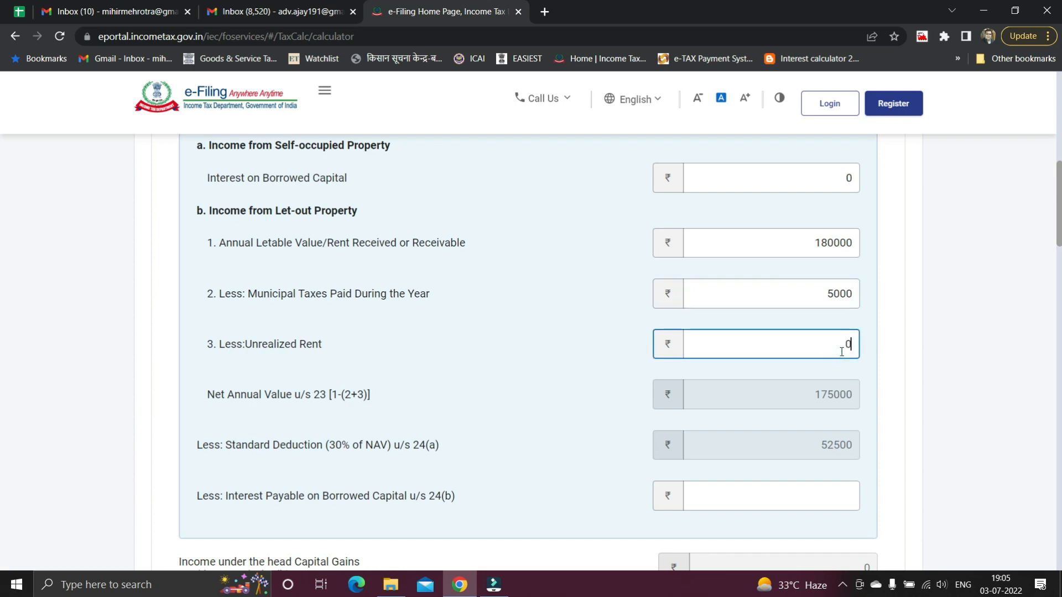
Step: Examine the borrowed-capital interest fields for the self-occupied and let-out properties, along with the let-out income entries
{"action": "scroll", "coordinate": [913, 412], "scroll_direction": "down", "scroll_amount": 1}
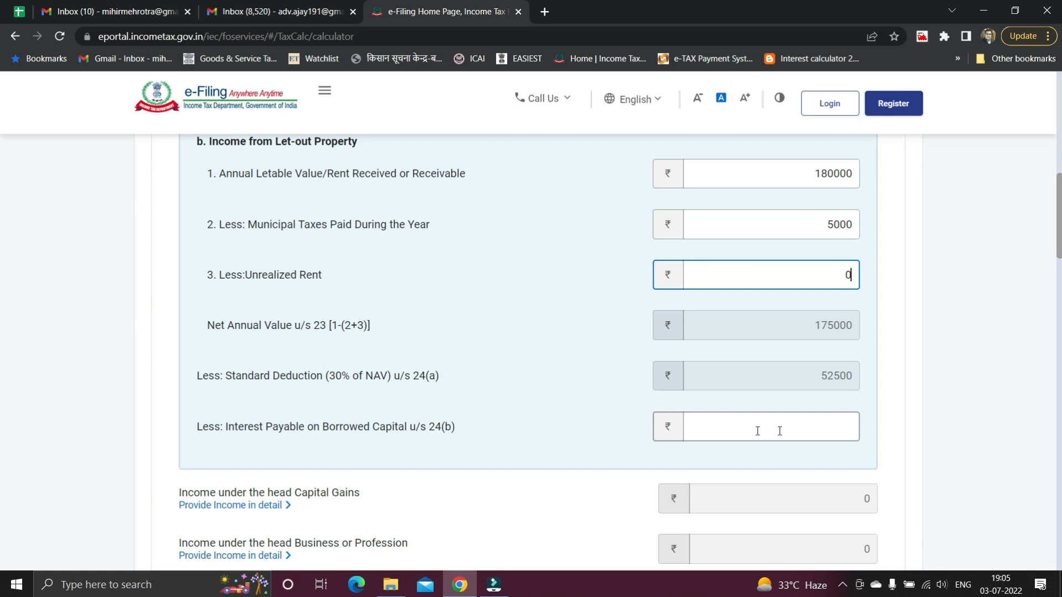
{"action": "scroll", "coordinate": [934, 420], "scroll_direction": "up", "scroll_amount": 1}
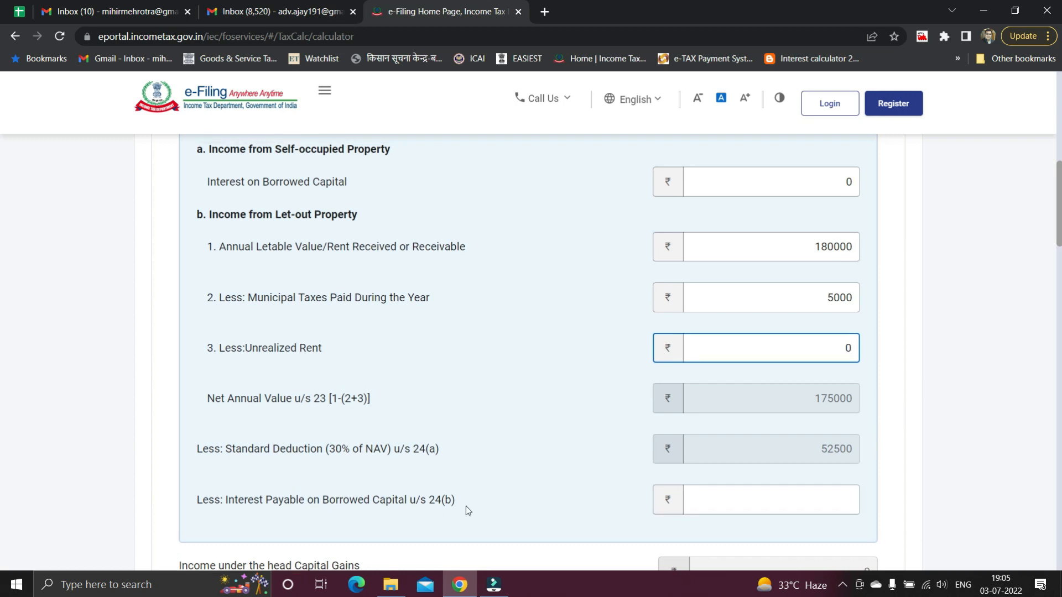
{"action": "scroll", "coordinate": [466, 509], "scroll_direction": "up", "scroll_amount": 2}
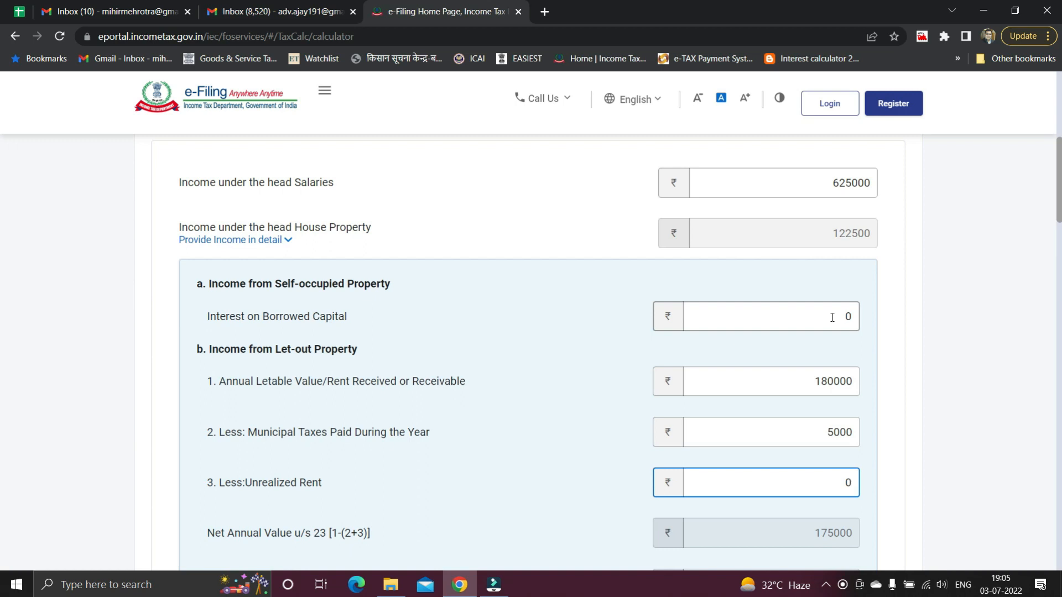
{"action": "left_click_drag", "start_coordinate": [832, 318], "coordinate": [861, 318]}
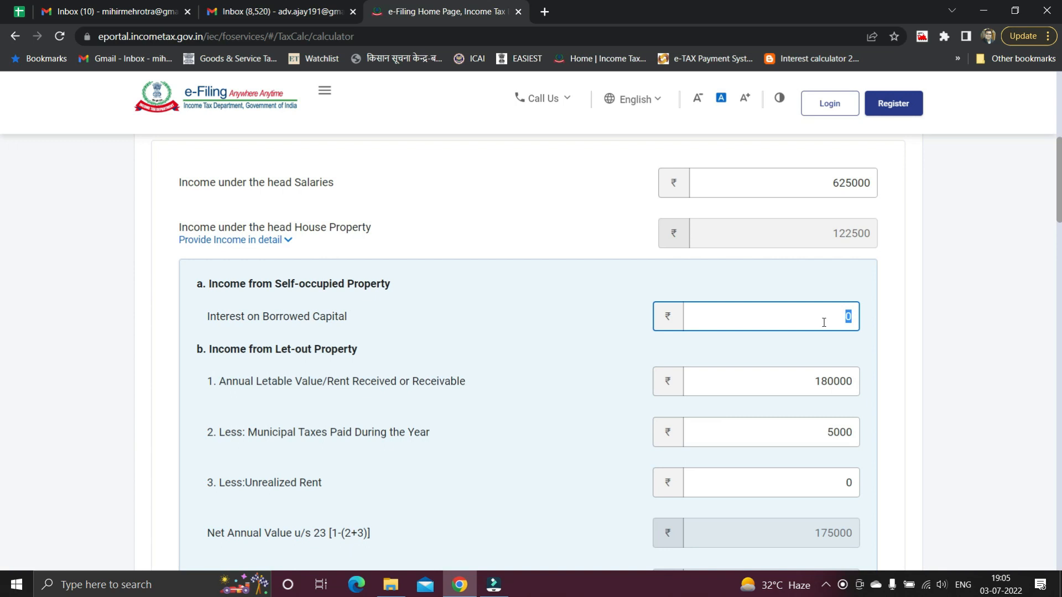
{"action": "scroll", "coordinate": [824, 322], "scroll_direction": "down", "scroll_amount": 3}
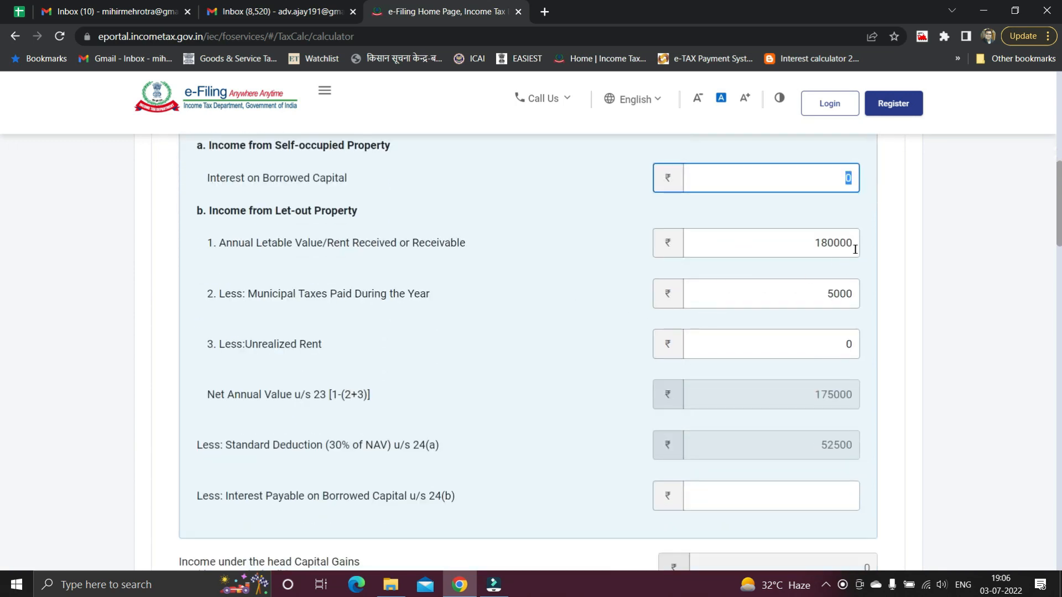
{"action": "scroll", "coordinate": [845, 238], "scroll_direction": "up", "scroll_amount": 1}
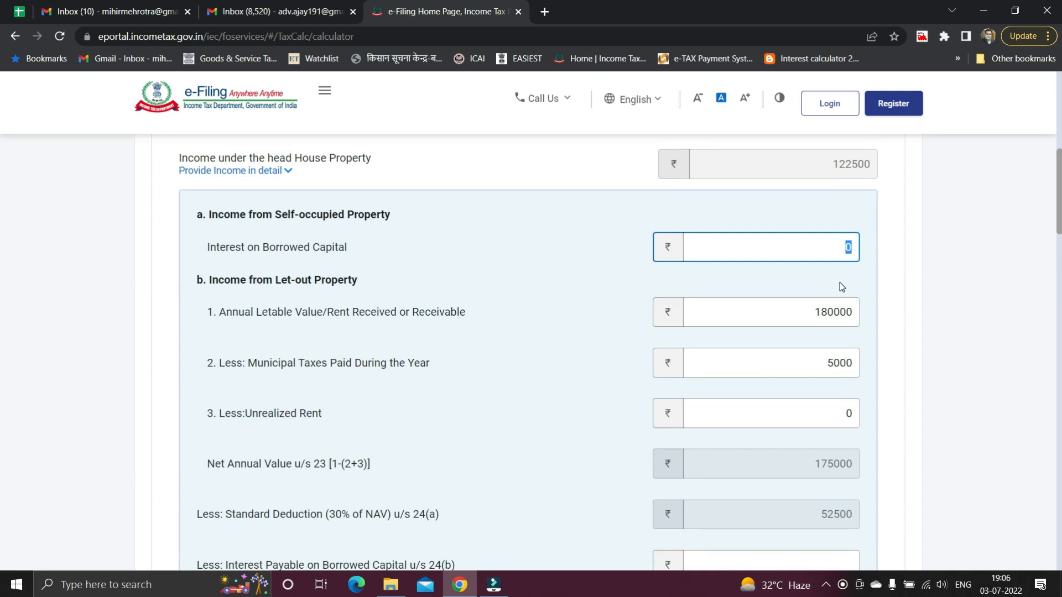
{"action": "scroll", "coordinate": [931, 288], "scroll_direction": "down", "scroll_amount": 1}
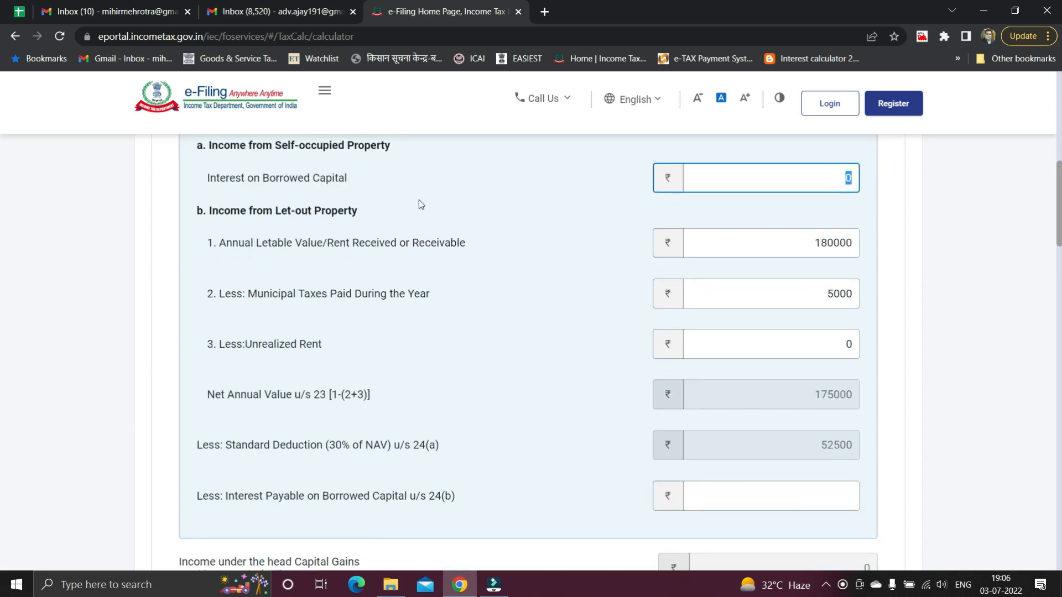
{"action": "left_click_drag", "start_coordinate": [184, 214], "coordinate": [230, 211]}
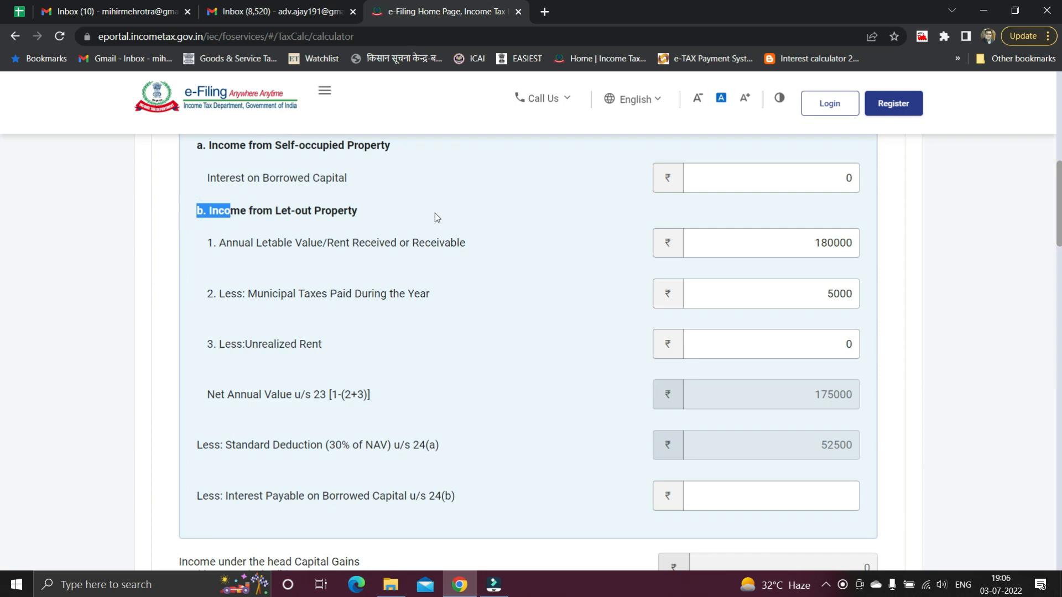
{"action": "left_click", "coordinate": [797, 181]}
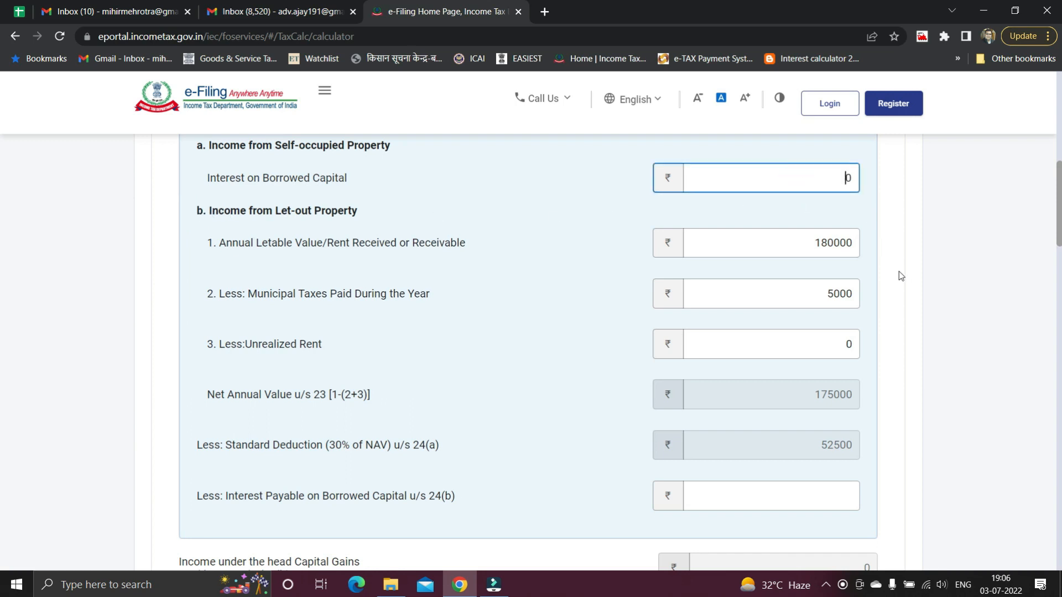
Step: Enter 100000 as the interest payable on borrowed capital u/s 24(b) and check the resulting House Property income
{"action": "left_click", "coordinate": [844, 498]}
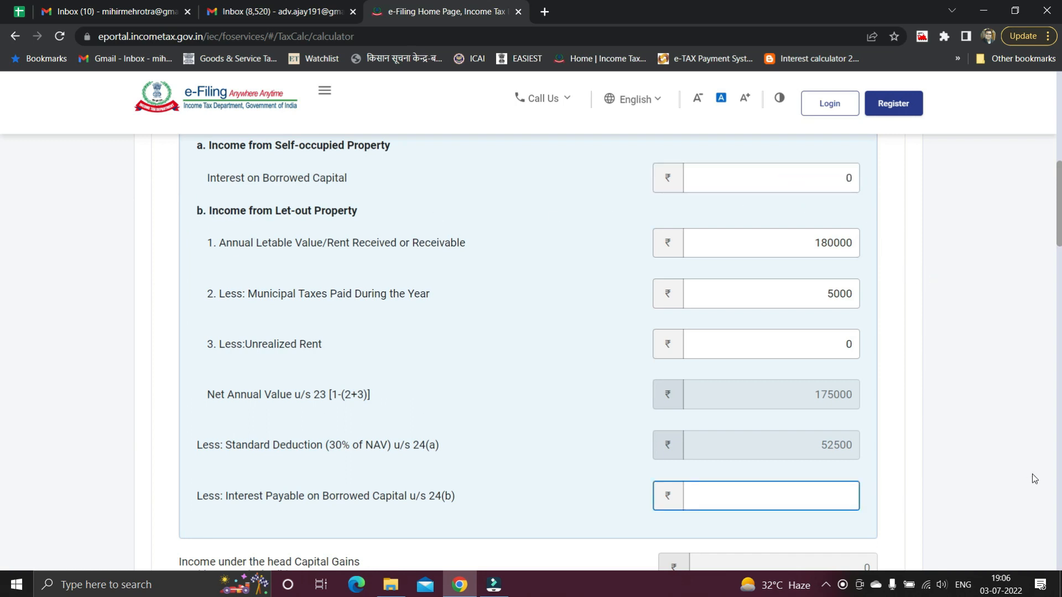
{"action": "type", "text": "100000"}
{"action": "left_click", "coordinate": [1032, 478]}
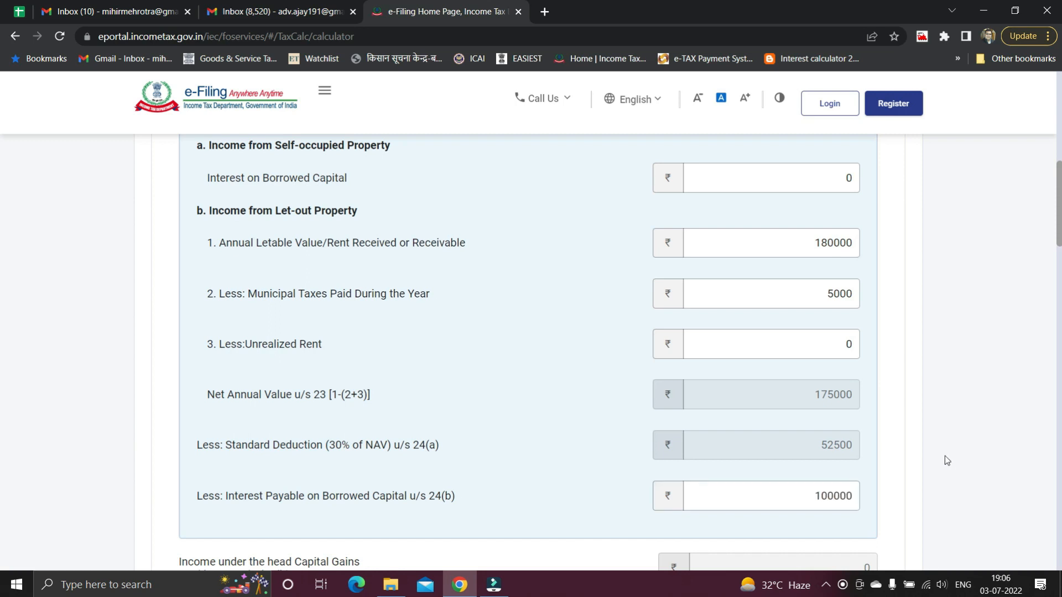
{"action": "scroll", "coordinate": [944, 456], "scroll_direction": "down", "scroll_amount": 2}
{"action": "scroll", "coordinate": [944, 456], "scroll_direction": "up", "scroll_amount": 2}
{"action": "scroll", "coordinate": [940, 456], "scroll_direction": "up", "scroll_amount": 3}
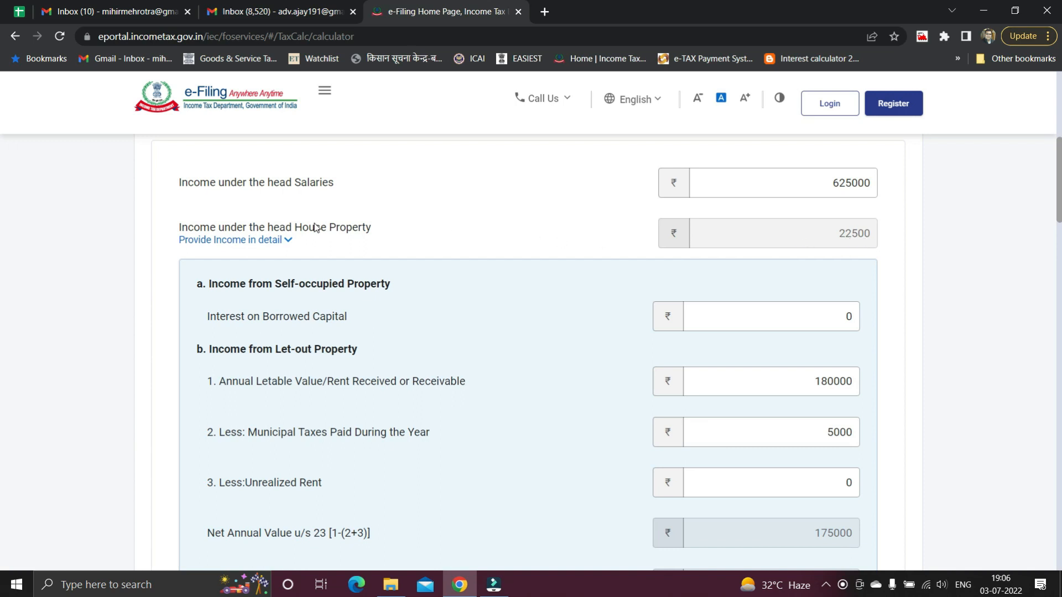
Step: Collapse the House Property details and expand the detailed income section for Capital Gains
{"action": "left_click", "coordinate": [279, 241]}
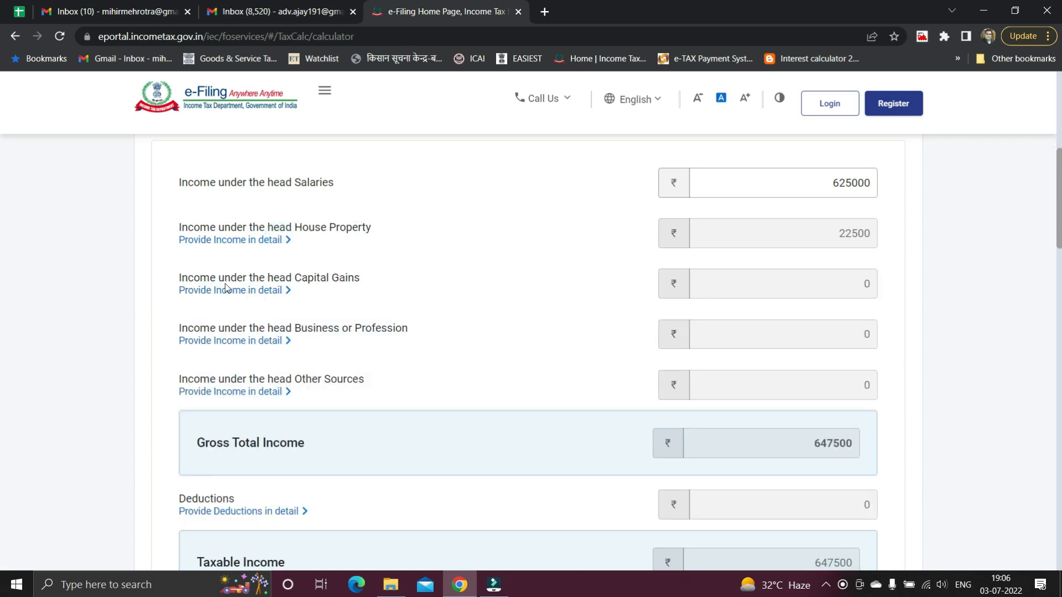
{"action": "left_click", "coordinate": [277, 293]}
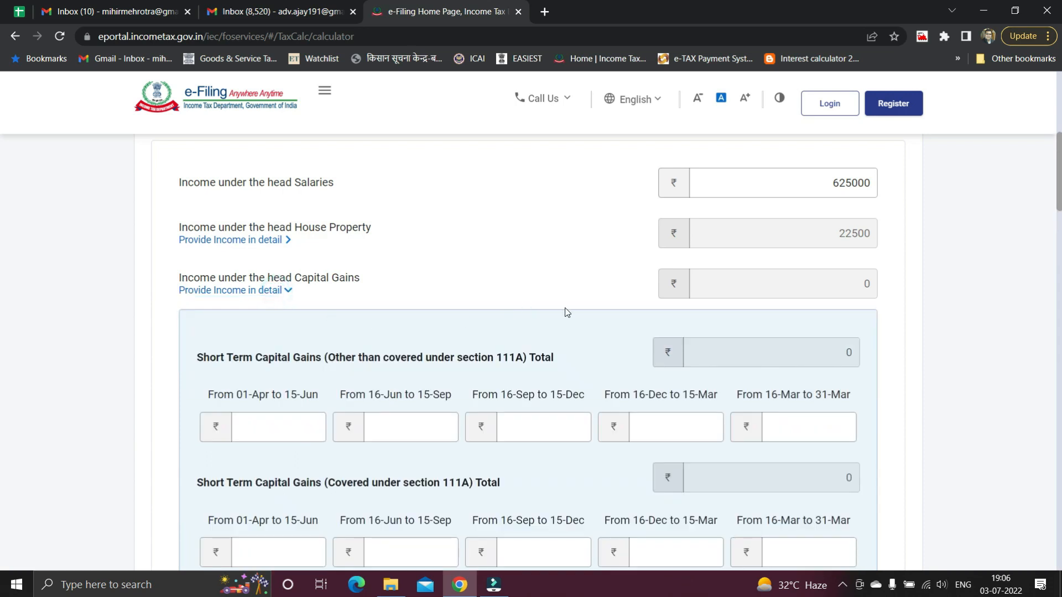
{"action": "scroll", "coordinate": [567, 312], "scroll_direction": "down", "scroll_amount": 1}
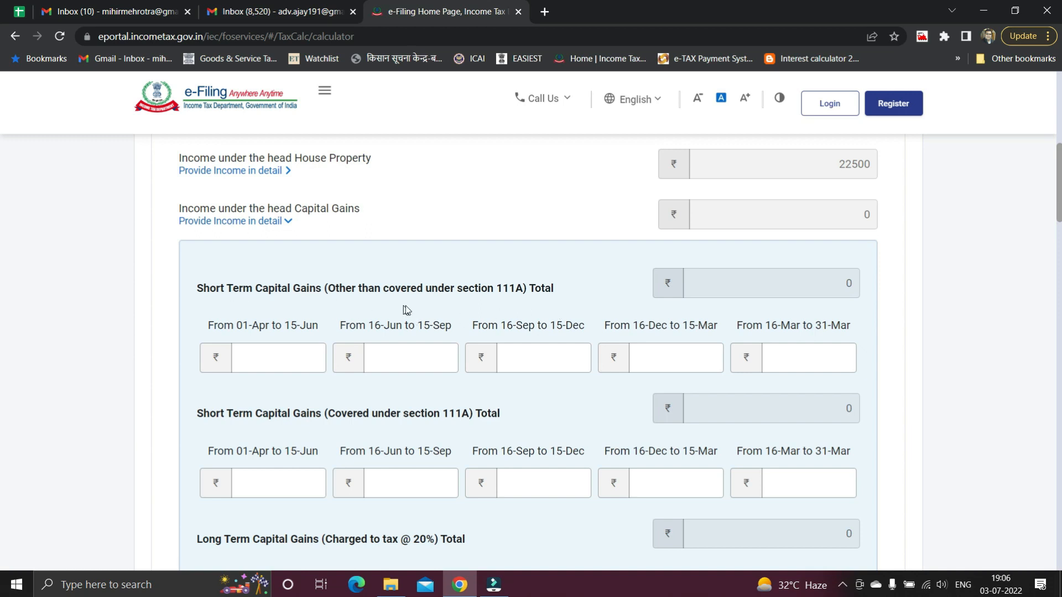
Step: Examine the short-term capital gains category other than section 111A and its five date-period fields
{"action": "left_click", "coordinate": [496, 287]}
{"action": "left_click_drag", "start_coordinate": [505, 286], "coordinate": [522, 288]}
{"action": "scroll", "coordinate": [332, 276], "scroll_direction": "up", "scroll_amount": 3}
{"action": "scroll", "coordinate": [304, 360], "scroll_direction": "down", "scroll_amount": 3}
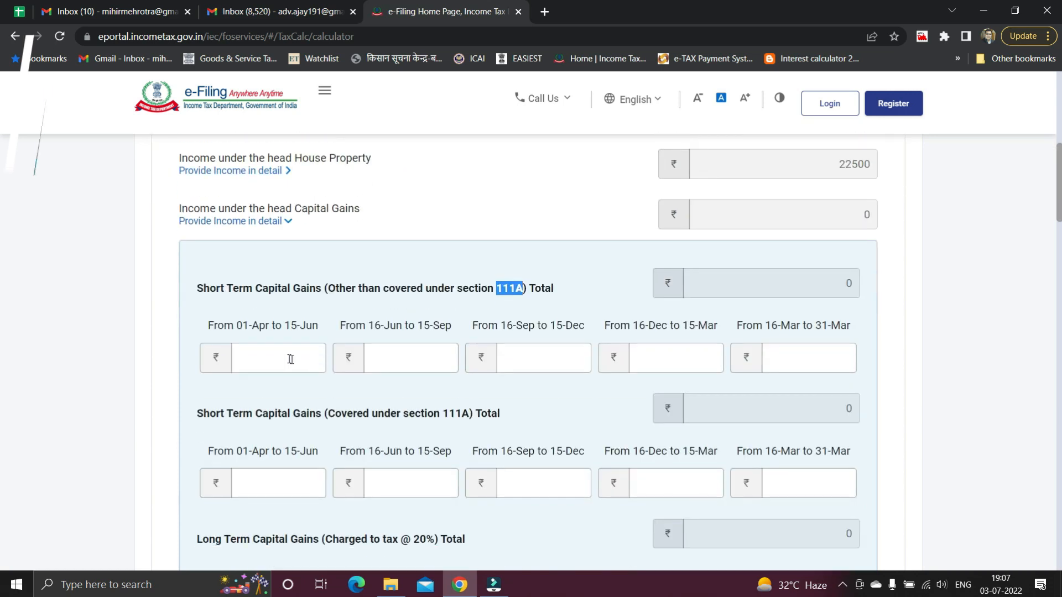
{"action": "left_click", "coordinate": [288, 358]}
{"action": "left_click", "coordinate": [405, 356]}
{"action": "left_click", "coordinate": [530, 358]}
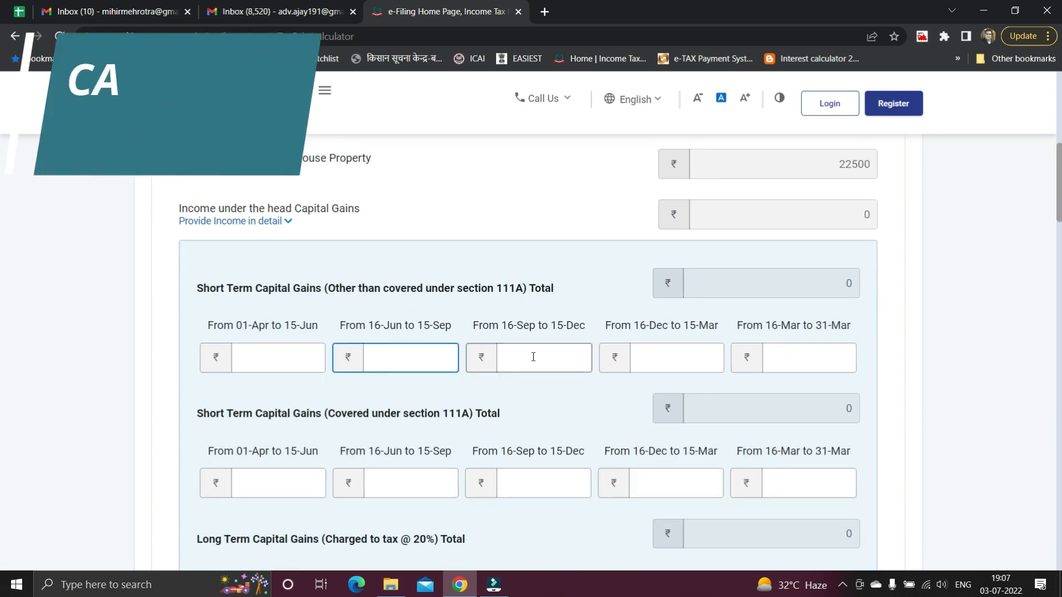
{"action": "left_click", "coordinate": [636, 357]}
{"action": "left_click", "coordinate": [784, 356]}
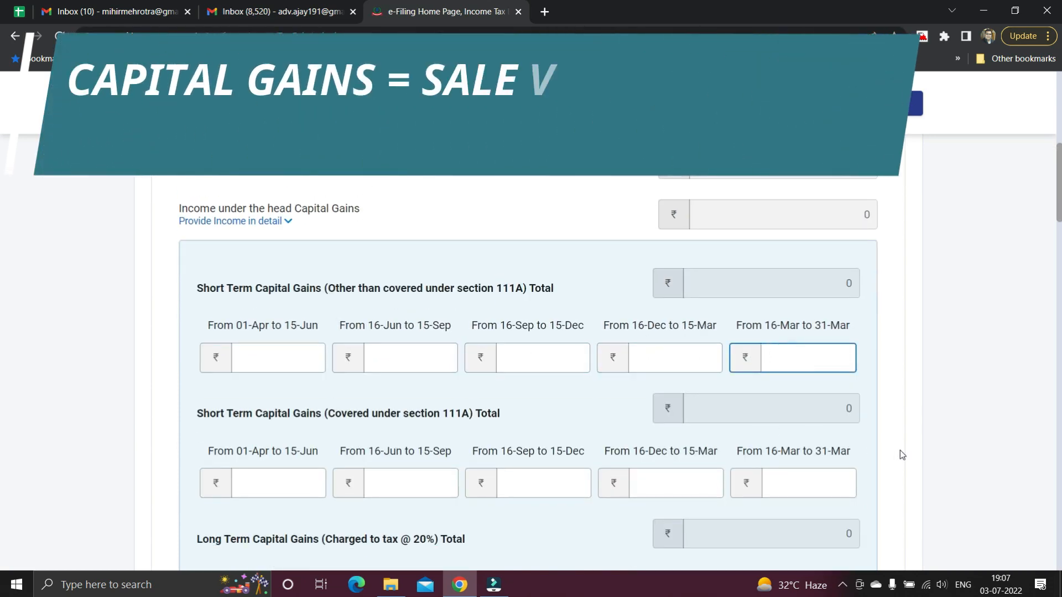
Step: Compare the short-term capital gains category covered under section 111A with the one outside section 111A
{"action": "scroll", "coordinate": [900, 451], "scroll_direction": "down", "scroll_amount": 2}
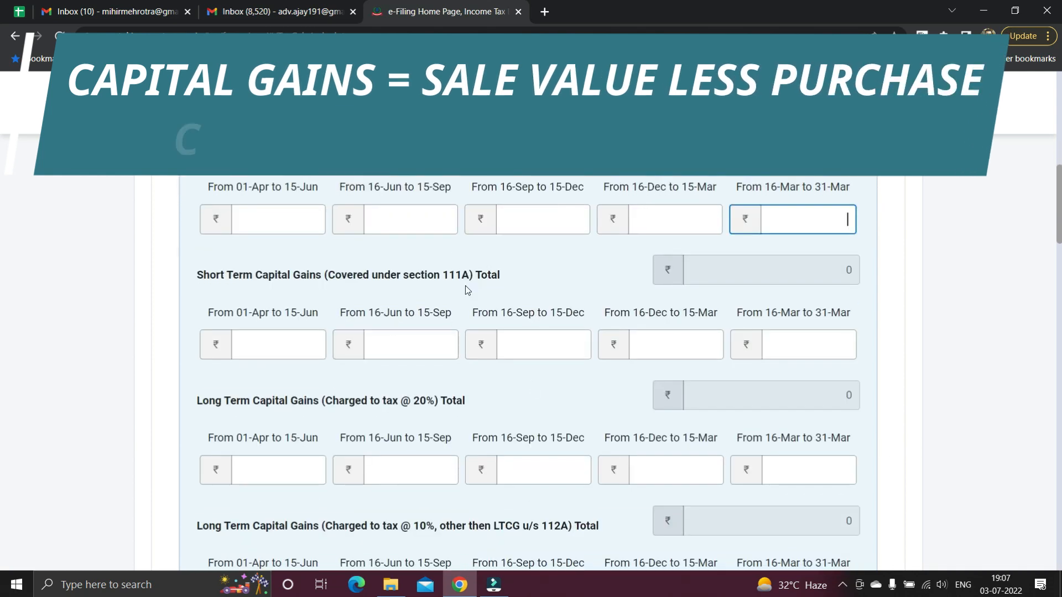
{"action": "left_click_drag", "start_coordinate": [445, 275], "coordinate": [467, 265]}
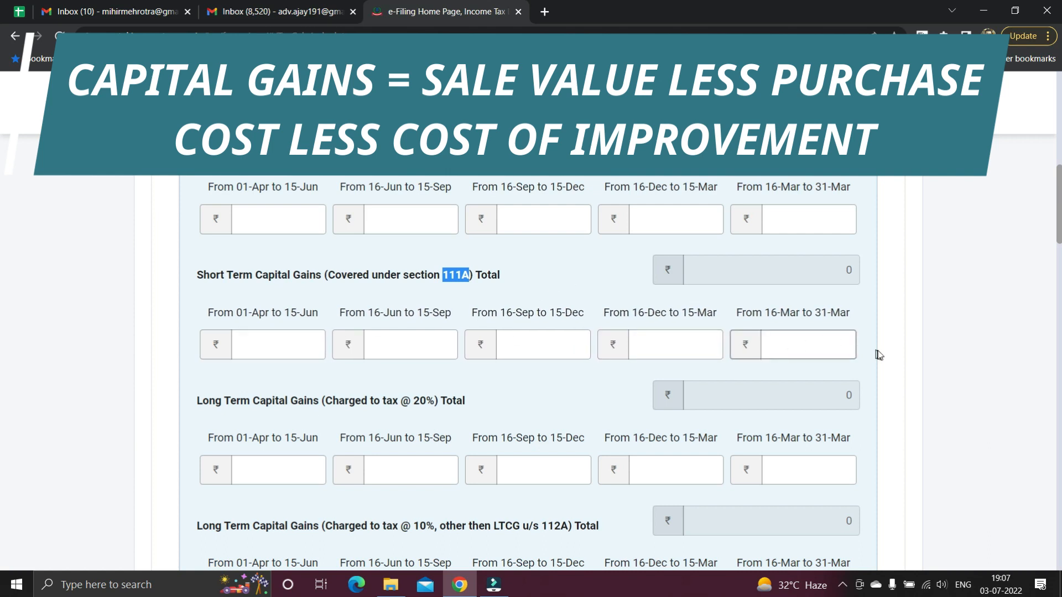
{"action": "scroll", "coordinate": [879, 352], "scroll_direction": "down", "scroll_amount": 1}
{"action": "scroll", "coordinate": [881, 355], "scroll_direction": "up", "scroll_amount": 1}
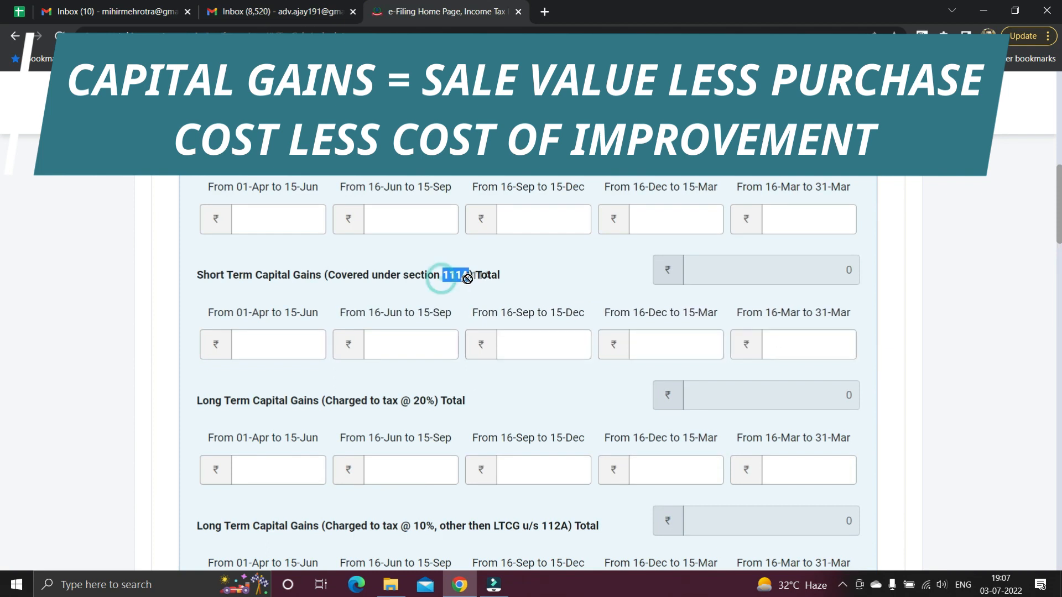
{"action": "scroll", "coordinate": [543, 233], "scroll_direction": "up", "scroll_amount": 2}
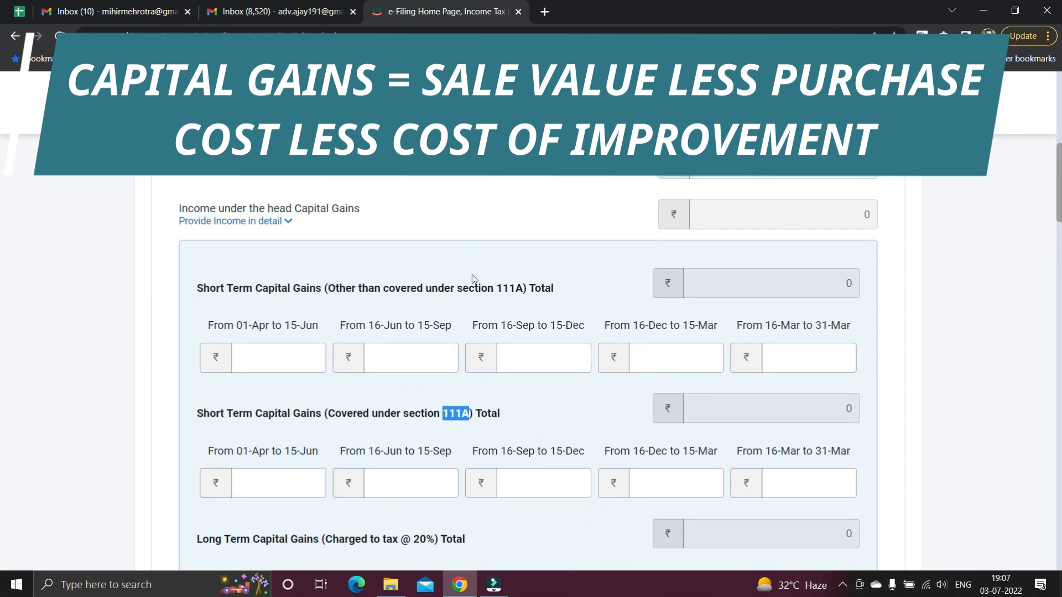
{"action": "left_click_drag", "start_coordinate": [496, 288], "coordinate": [529, 287]}
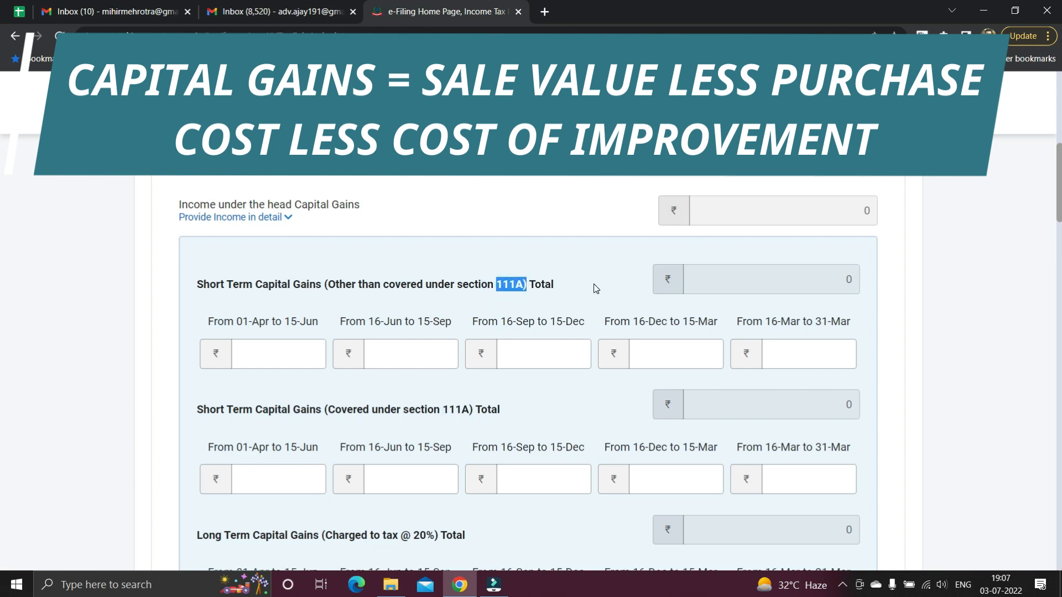
Step: Examine the long-term capital gains categories: taxed at 20%, at 10% other than u/s 112A, and u/s 112A
{"action": "scroll", "coordinate": [596, 288], "scroll_direction": "down", "scroll_amount": 3}
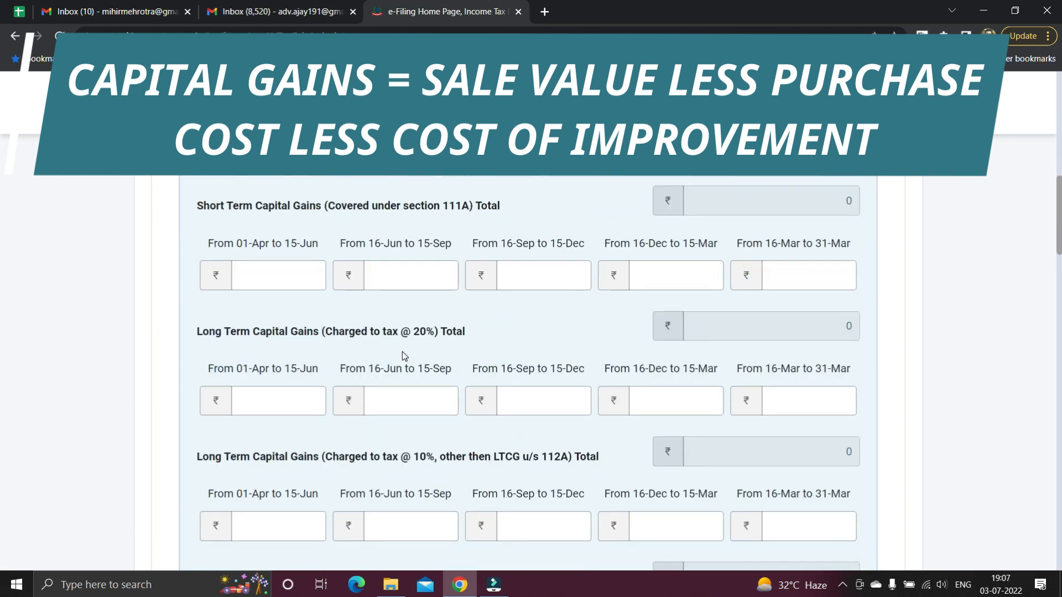
{"action": "scroll", "coordinate": [403, 350], "scroll_direction": "down", "scroll_amount": 1}
{"action": "left_click", "coordinate": [410, 263]}
{"action": "left_click_drag", "start_coordinate": [425, 267], "coordinate": [436, 265]}
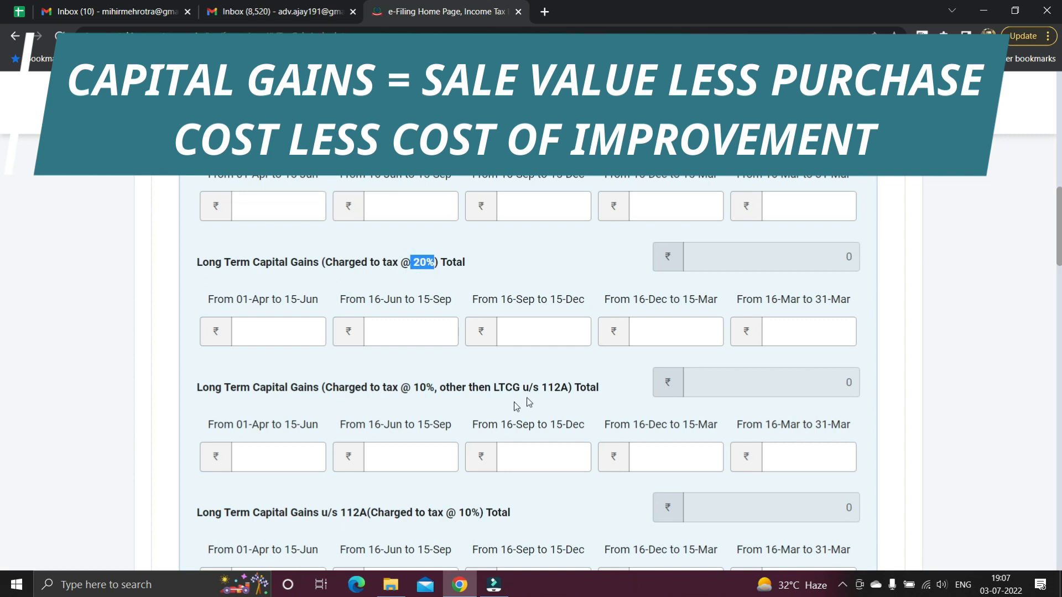
{"action": "left_click_drag", "start_coordinate": [544, 389], "coordinate": [570, 388]}
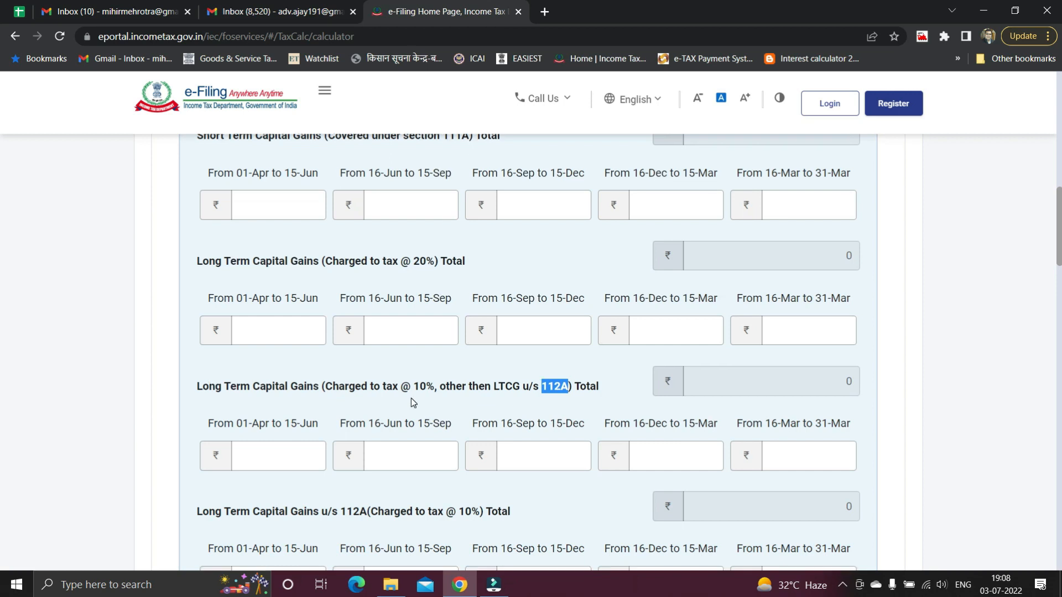
{"action": "scroll", "coordinate": [412, 397], "scroll_direction": "down", "scroll_amount": 1}
{"action": "scroll", "coordinate": [411, 397], "scroll_direction": "up", "scroll_amount": 1}
{"action": "scroll", "coordinate": [411, 398], "scroll_direction": "up", "scroll_amount": 1}
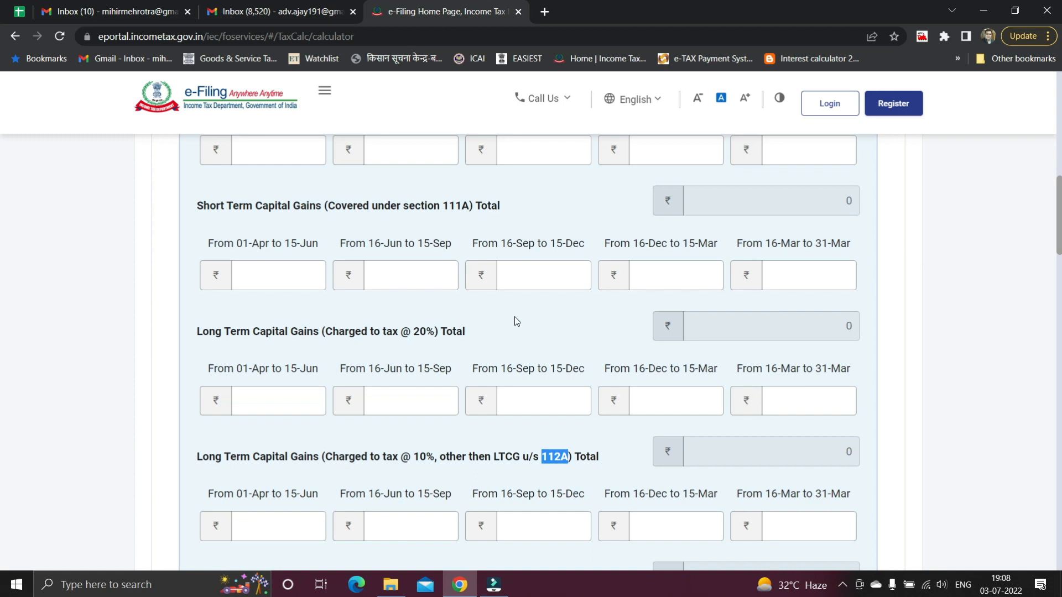
{"action": "scroll", "coordinate": [514, 318], "scroll_direction": "down", "scroll_amount": 2}
{"action": "left_click", "coordinate": [632, 335]}
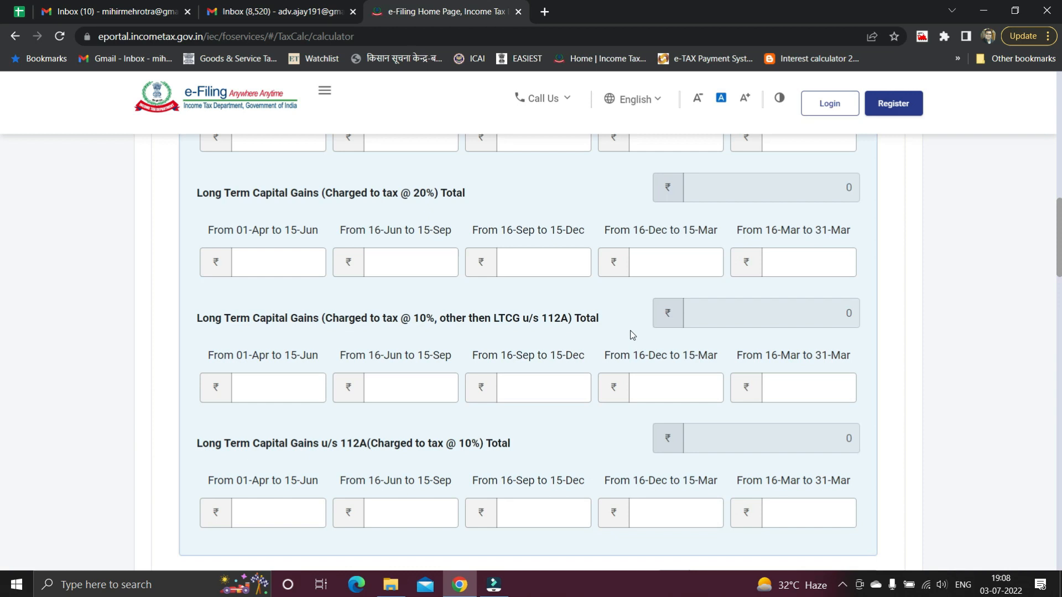
{"action": "scroll", "coordinate": [632, 335], "scroll_direction": "down", "scroll_amount": 2}
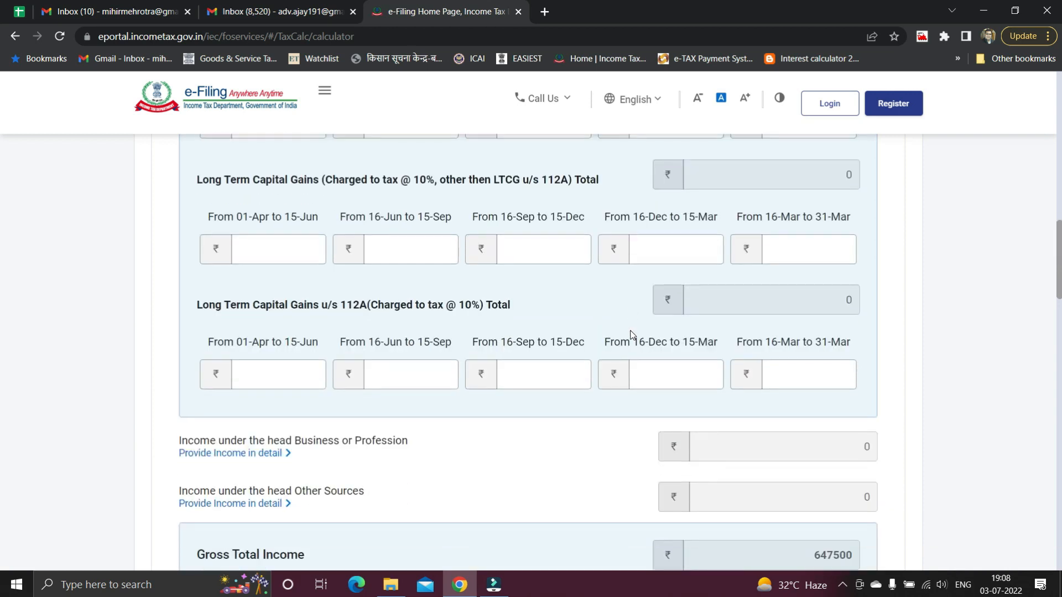
Step: Enter 50000 as short-term capital gains other than section 111A for 16-Mar to 31-Mar
{"action": "scroll", "coordinate": [632, 334], "scroll_direction": "up", "scroll_amount": 6}
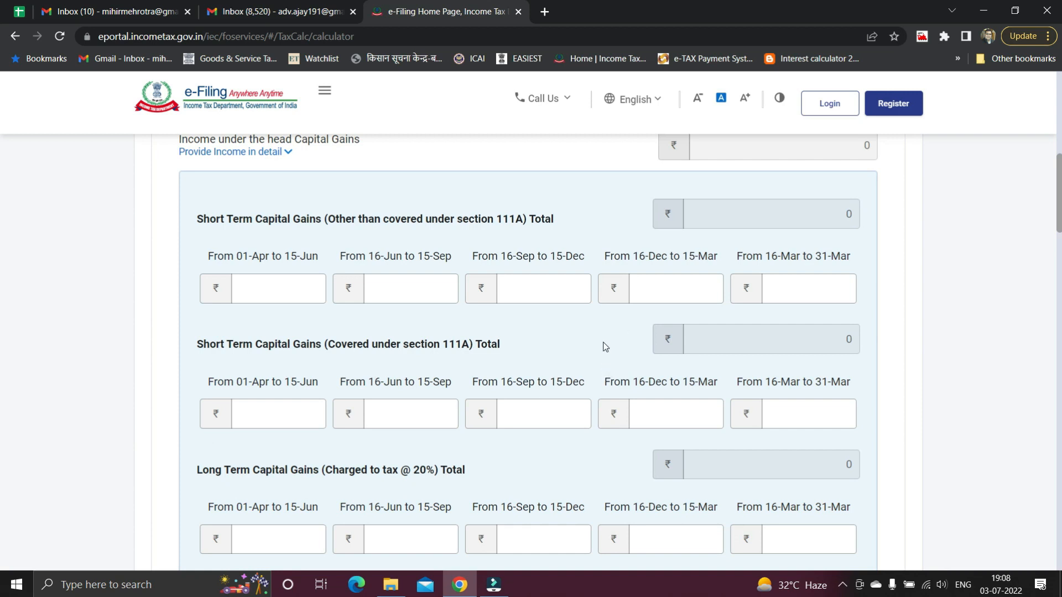
{"action": "left_click", "coordinate": [796, 288]}
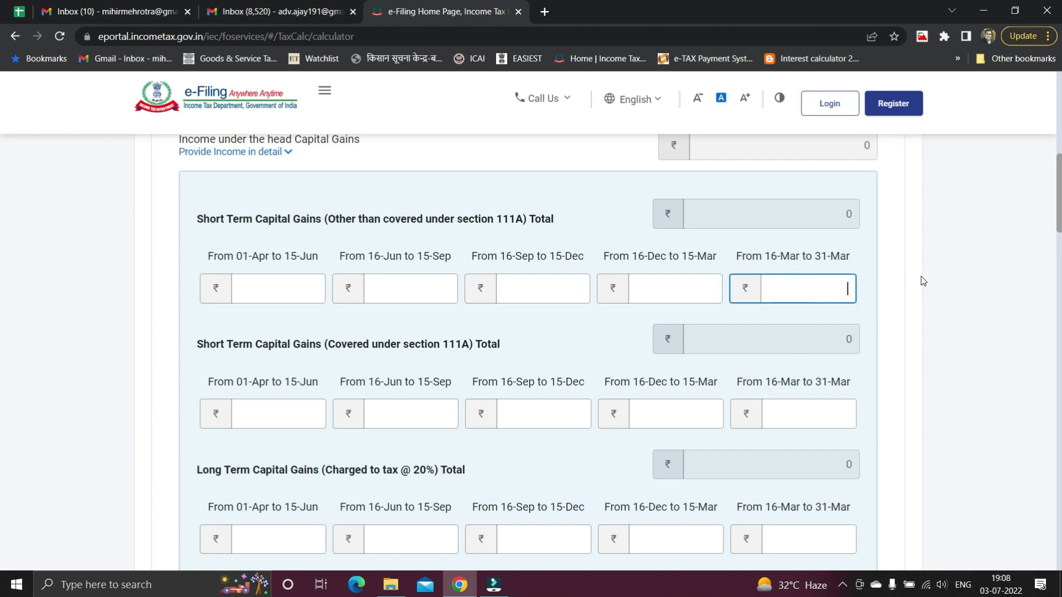
{"action": "type", "text": "50000"}
{"action": "left_click", "coordinate": [920, 277]}
Step: Enter 50000 as short-term capital gains covered under section 111A for 16-Mar to 31-Mar
{"action": "scroll", "coordinate": [910, 309], "scroll_direction": "down", "scroll_amount": 1}
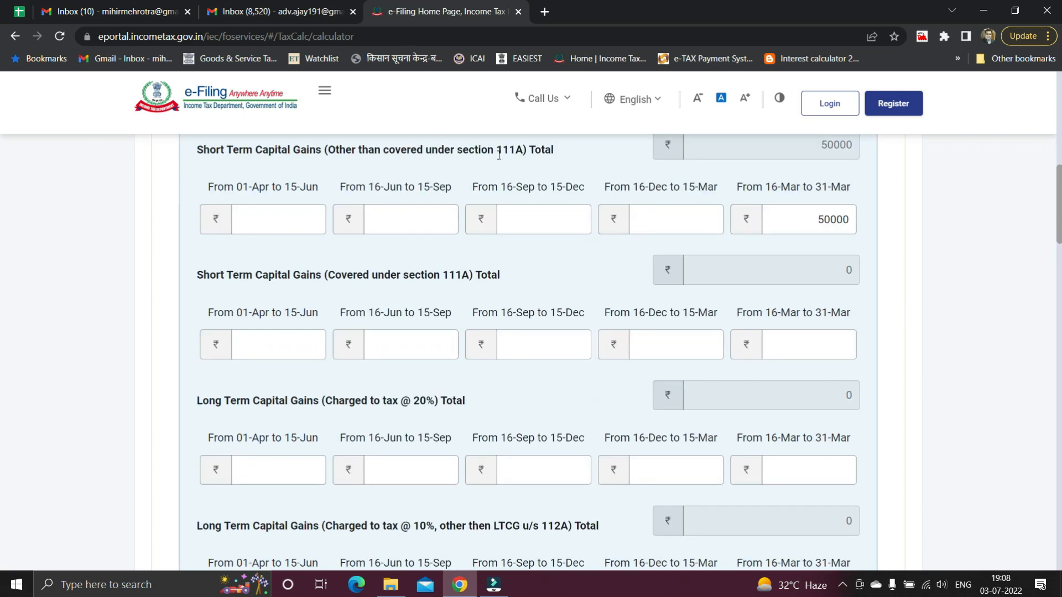
{"action": "left_click_drag", "start_coordinate": [496, 149], "coordinate": [523, 149]}
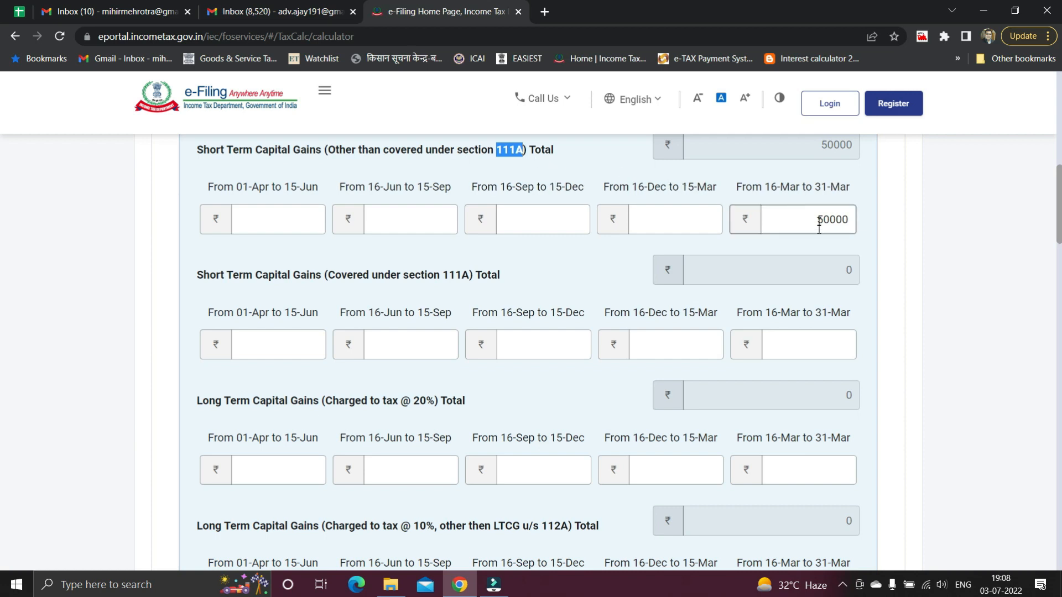
{"action": "left_click", "coordinate": [818, 340]}
{"action": "type", "text": "50000"}
{"action": "left_click", "coordinate": [945, 356]}
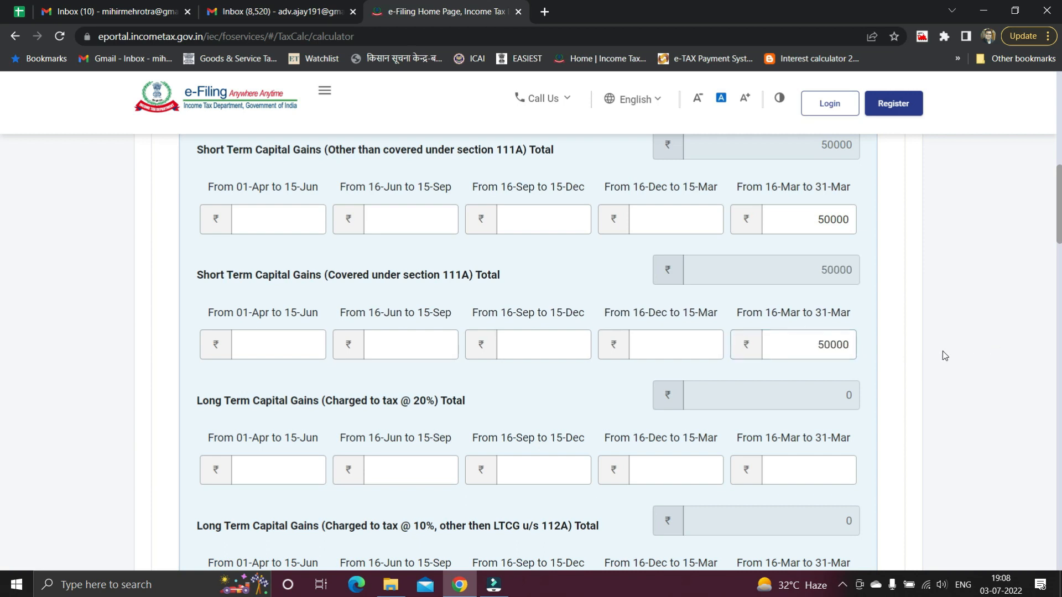
Step: Enter 25000 as long-term capital gains charged at 10%, other than u/s 112A, for 16-Mar to 31-Mar
{"action": "scroll", "coordinate": [943, 351], "scroll_direction": "down", "scroll_amount": 2}
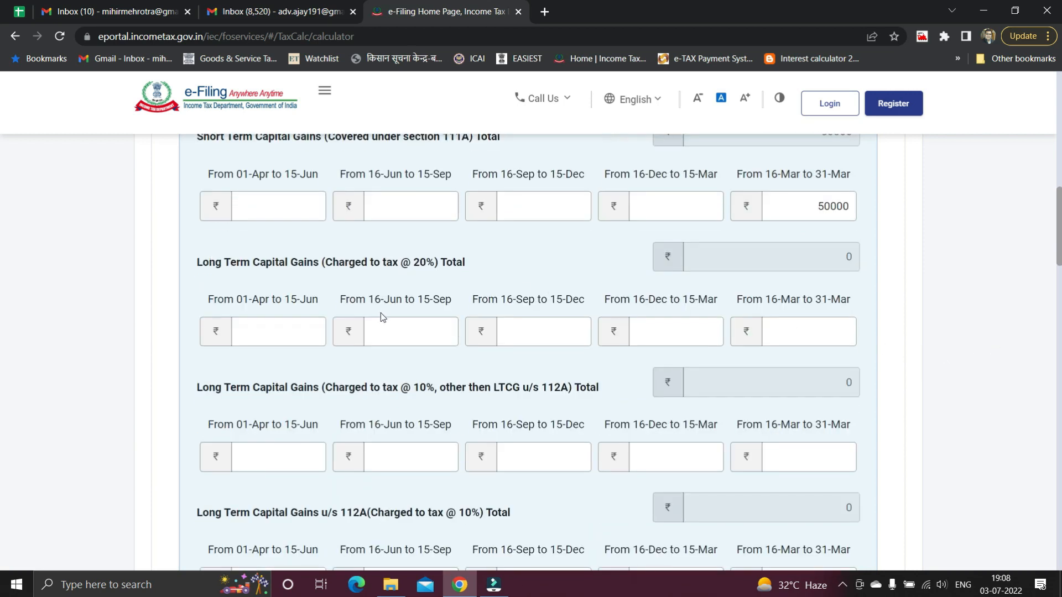
{"action": "left_click_drag", "start_coordinate": [413, 261], "coordinate": [432, 258]}
{"action": "left_click", "coordinate": [803, 335]}
{"action": "scroll", "coordinate": [796, 338], "scroll_direction": "down", "scroll_amount": 2}
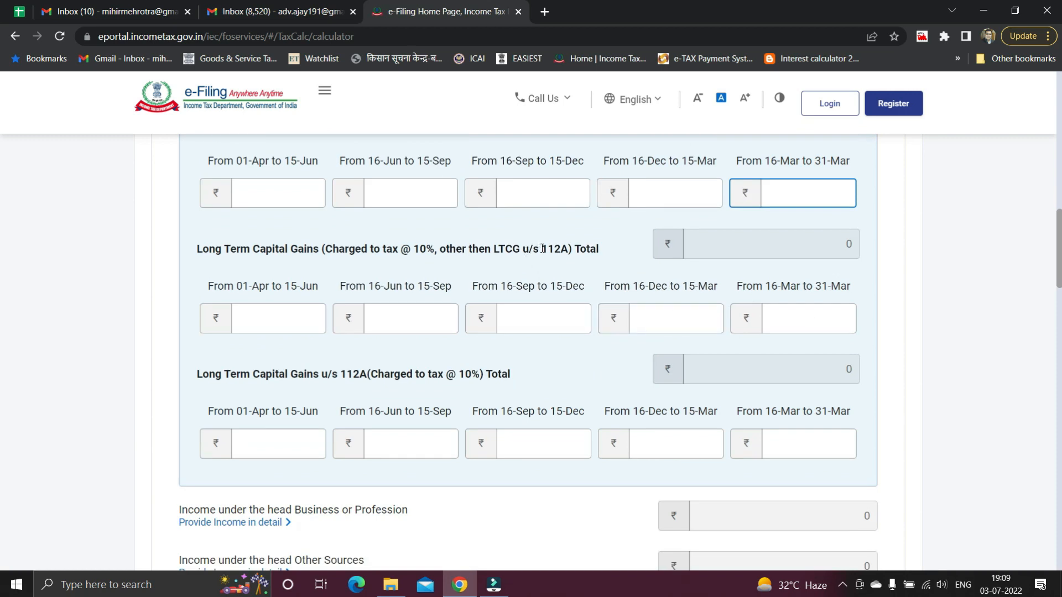
{"action": "left_click", "coordinate": [804, 323]}
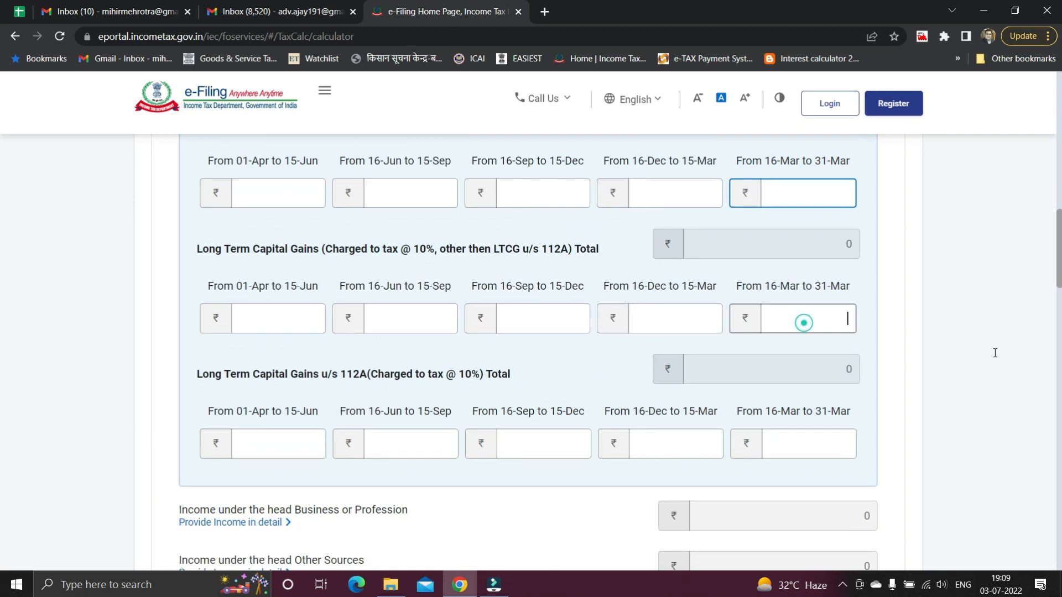
{"action": "type", "text": "25000"}
Step: Review the capital gains entries and collapse the Capital Gains details
{"action": "scroll", "coordinate": [1037, 364], "scroll_direction": "down", "scroll_amount": 3}
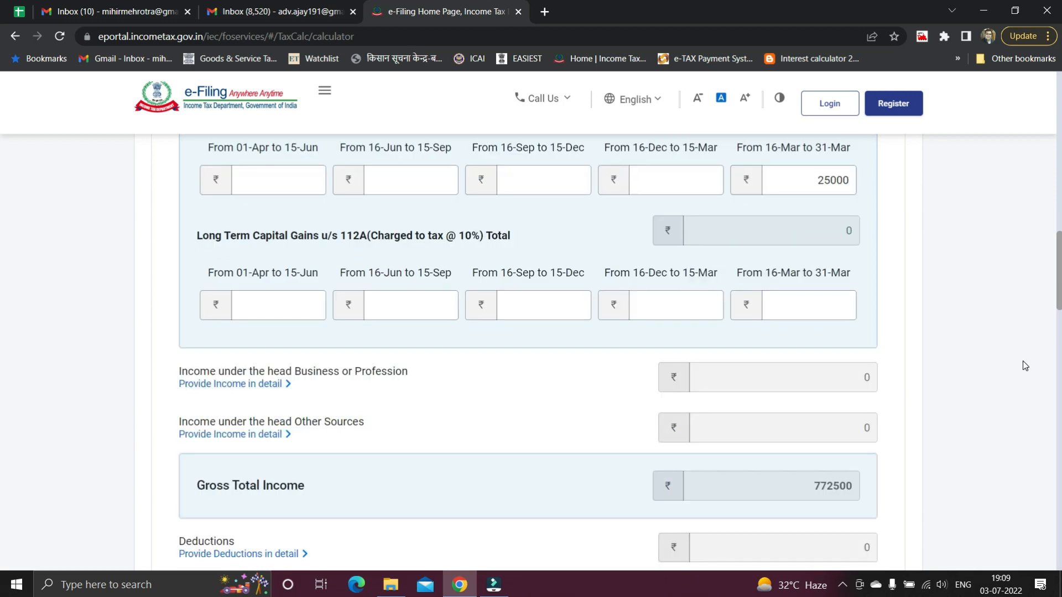
{"action": "scroll", "coordinate": [1010, 361], "scroll_direction": "up", "scroll_amount": 10}
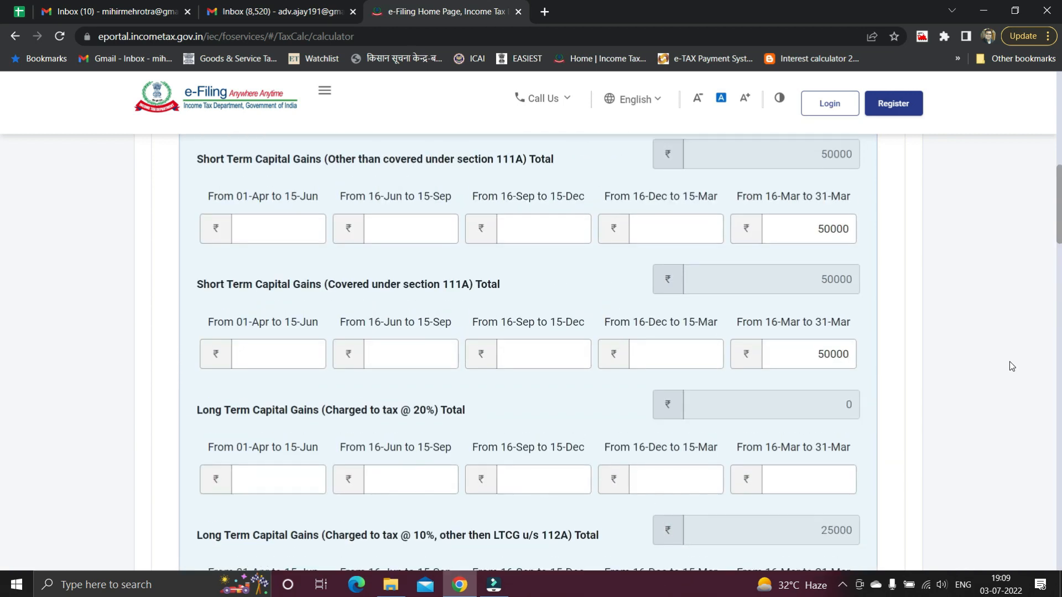
{"action": "scroll", "coordinate": [1009, 360], "scroll_direction": "down", "scroll_amount": 1}
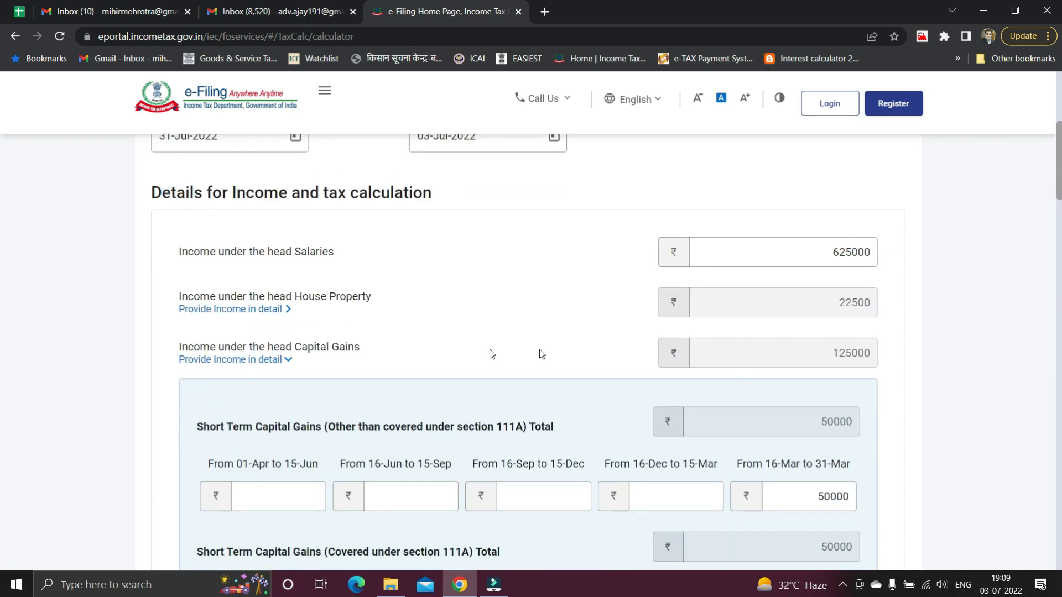
{"action": "left_click", "coordinate": [289, 360]}
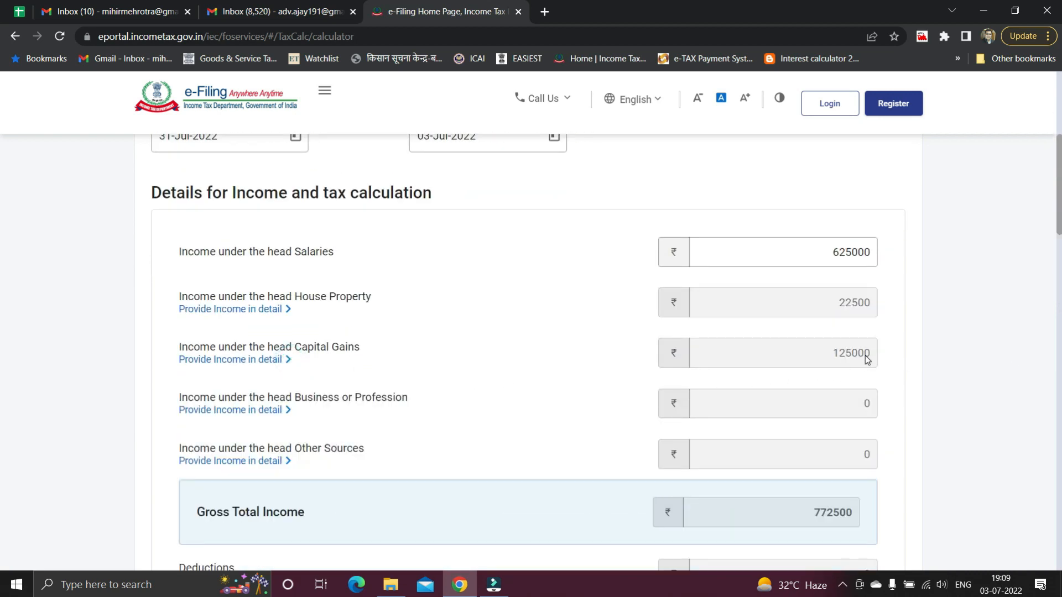
Step: Expand the Business or Profession details, examine the presumptive and other business income fields, and collapse the section
{"action": "scroll", "coordinate": [907, 356], "scroll_direction": "down", "scroll_amount": 2}
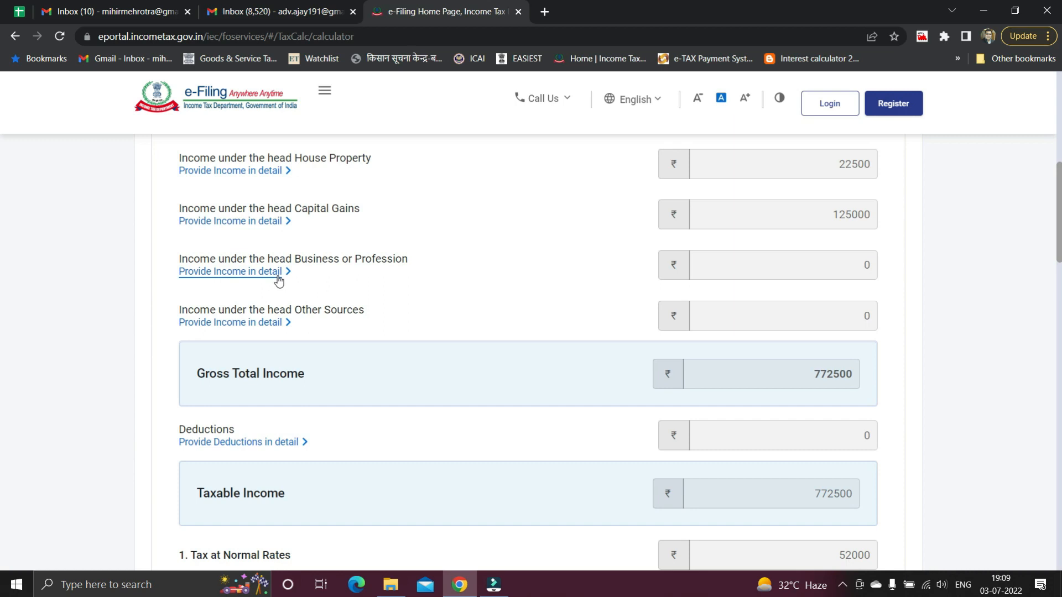
{"action": "left_click", "coordinate": [279, 280]}
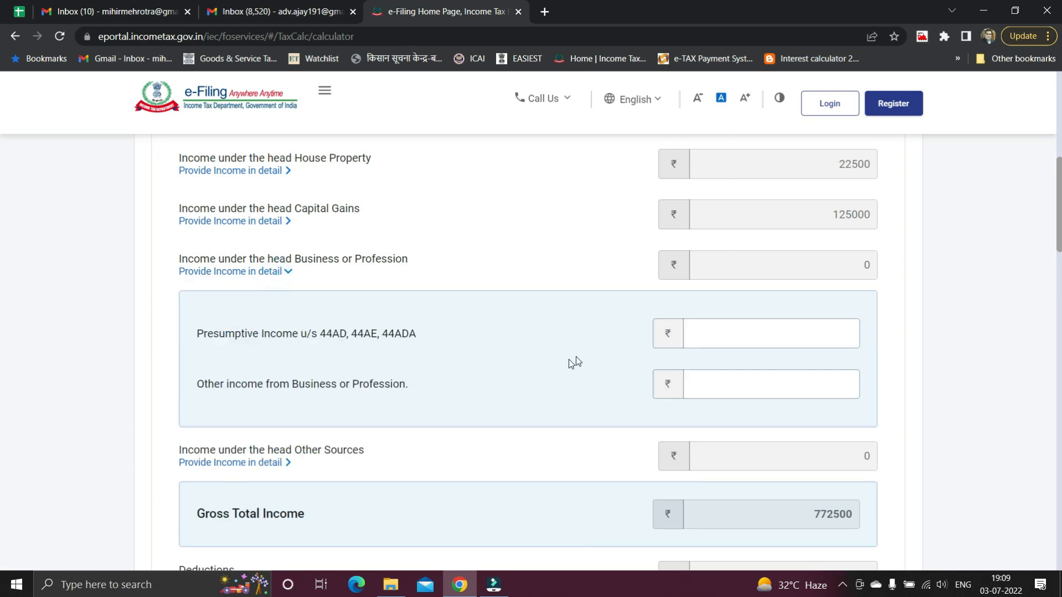
{"action": "left_click_drag", "start_coordinate": [321, 335], "coordinate": [406, 346]}
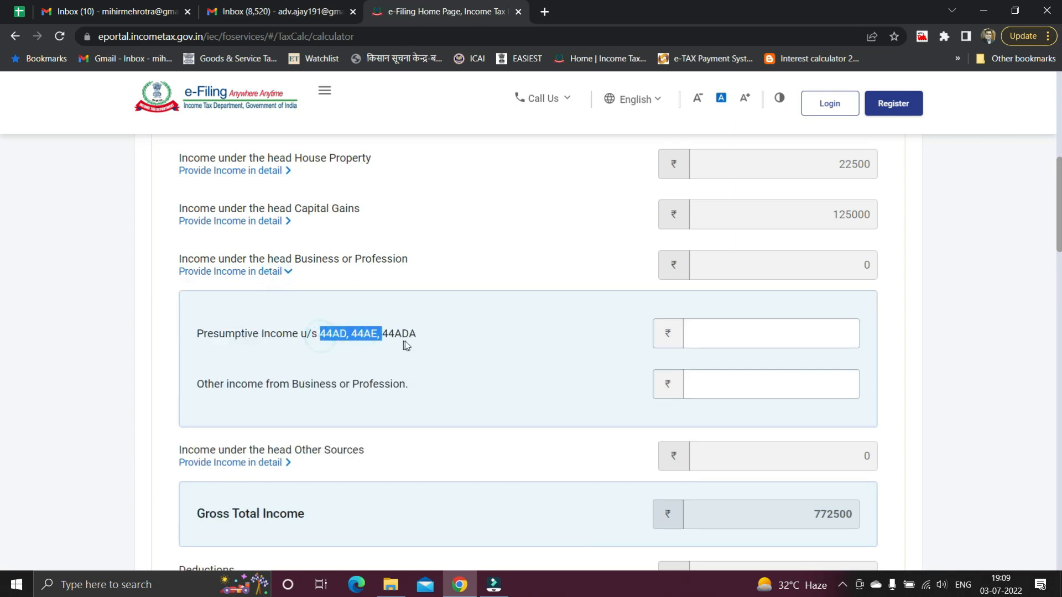
{"action": "left_click", "coordinate": [708, 333]}
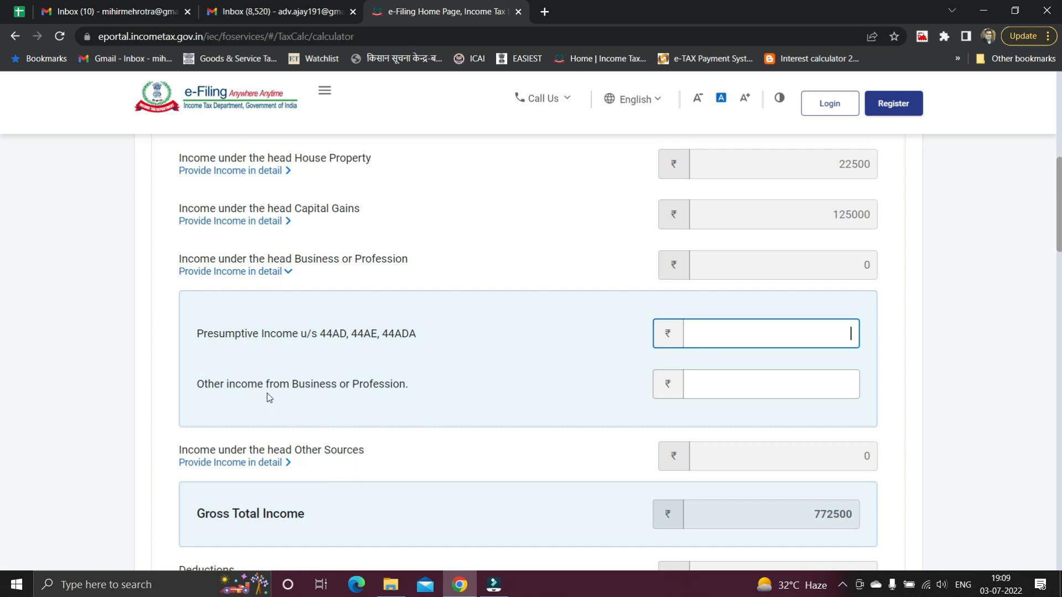
{"action": "left_click", "coordinate": [701, 387]}
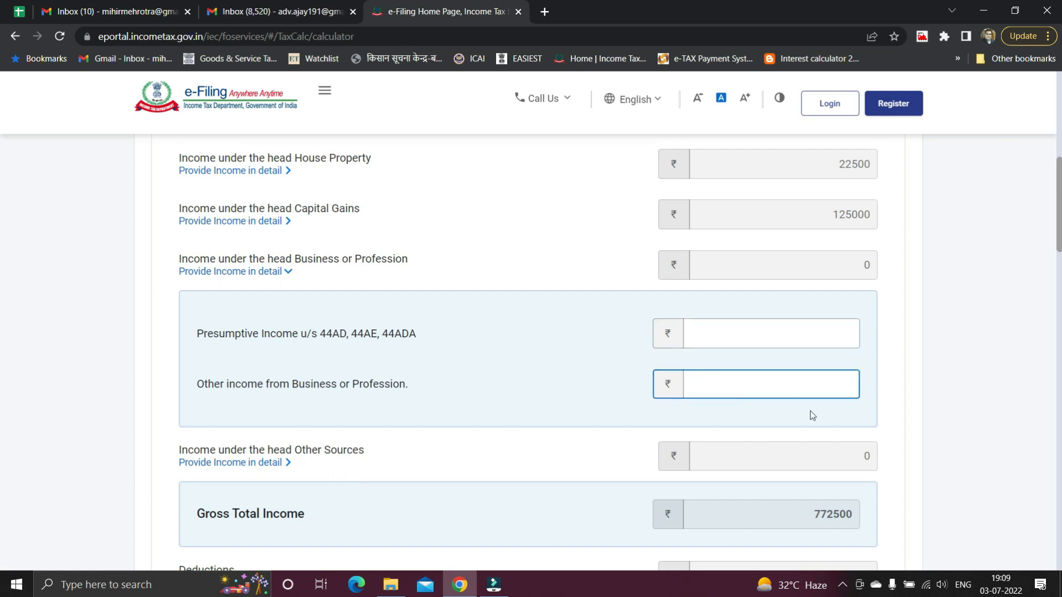
{"action": "left_click", "coordinate": [288, 274]}
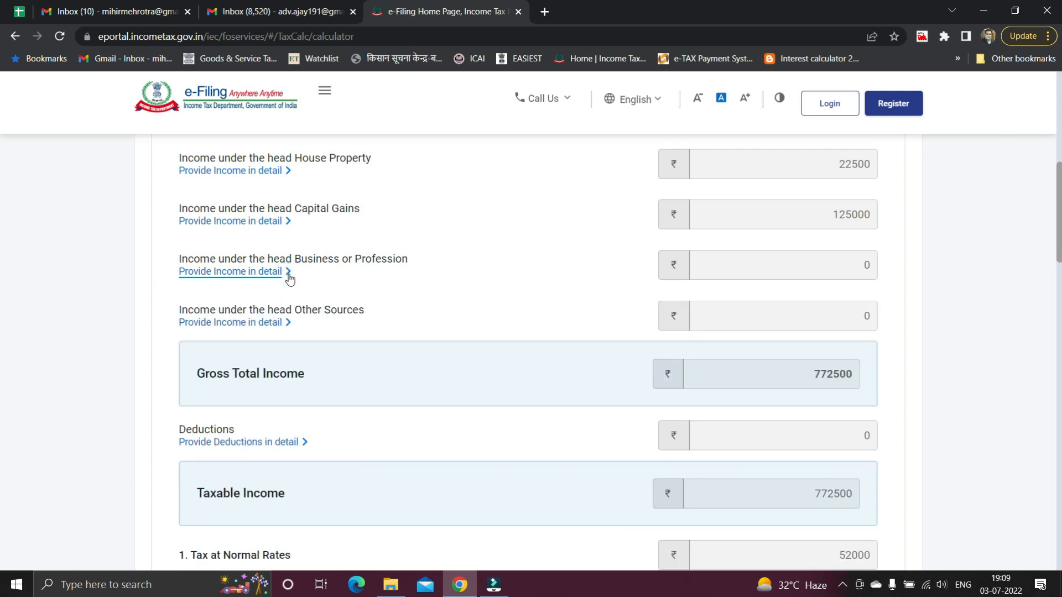
Step: Expand the Other Sources income details and examine the savings interest, other interest, lottery winnings and any other income fields
{"action": "left_click", "coordinate": [282, 324]}
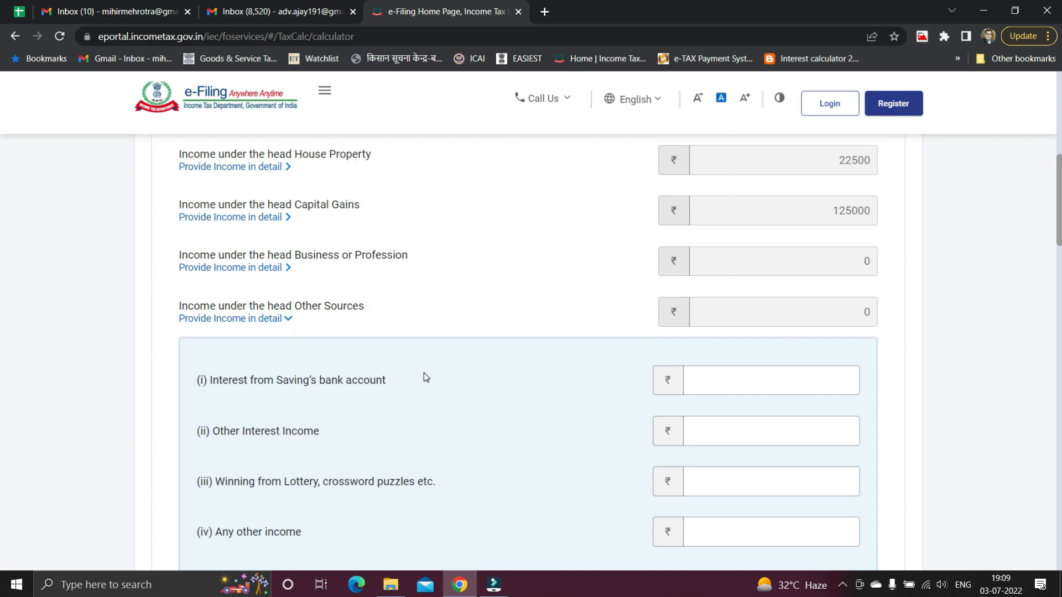
{"action": "scroll", "coordinate": [343, 346], "scroll_direction": "down", "scroll_amount": 1}
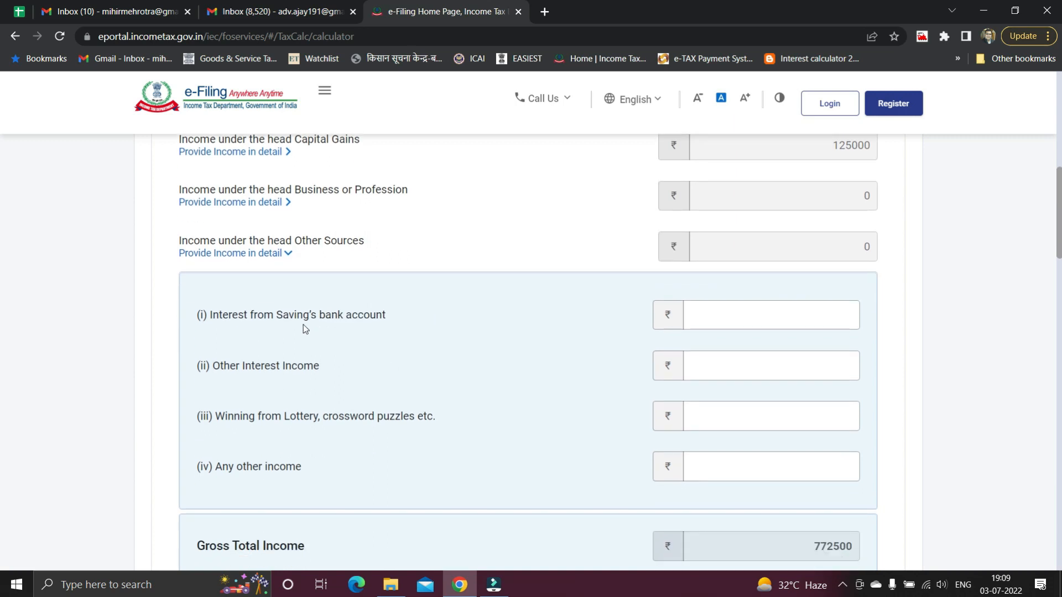
{"action": "left_click", "coordinate": [757, 320]}
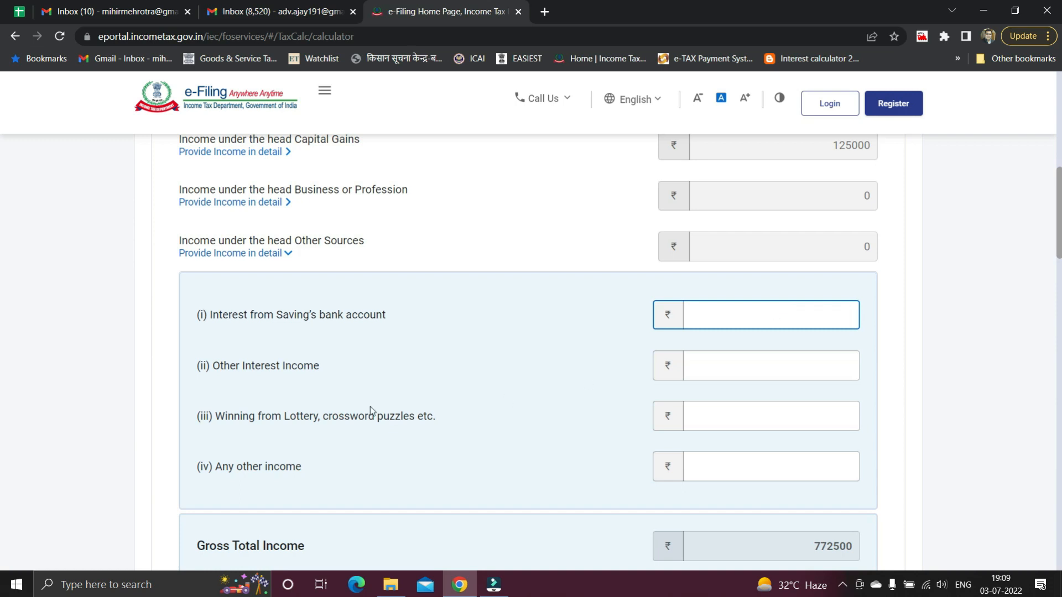
{"action": "left_click", "coordinate": [829, 369]}
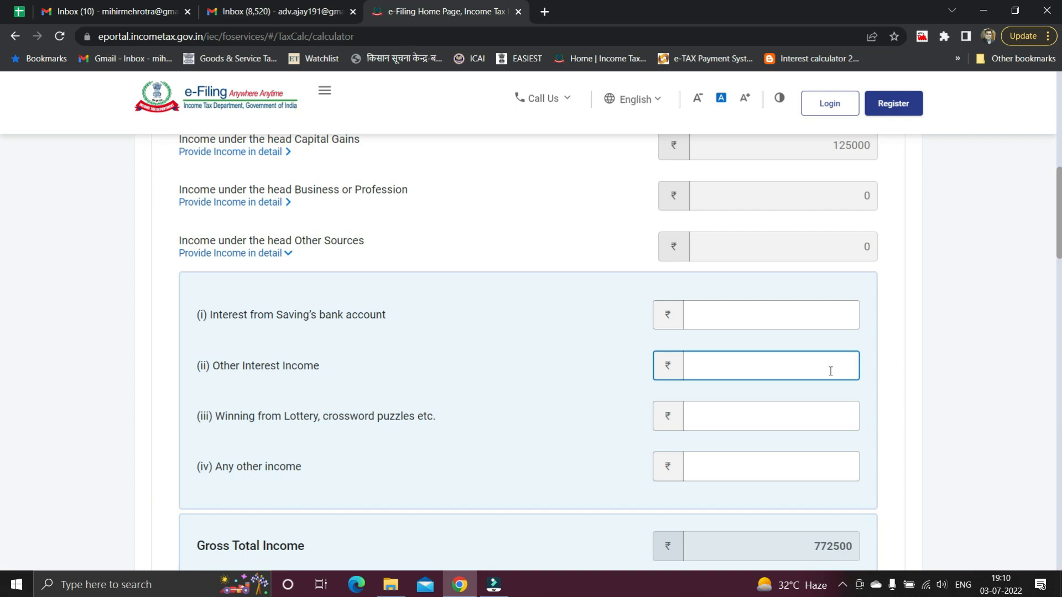
{"action": "left_click", "coordinate": [831, 319]}
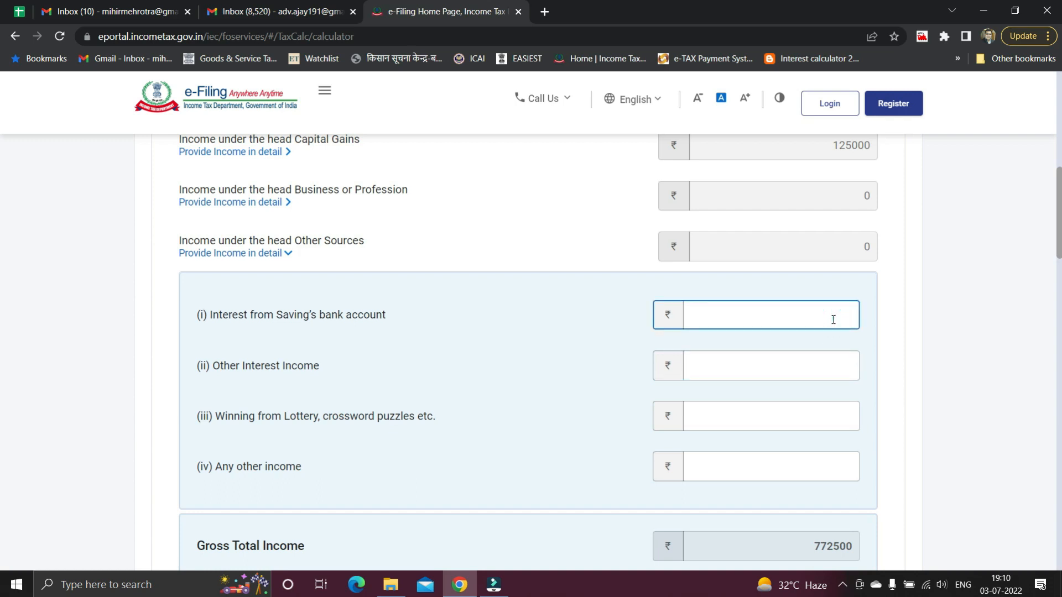
{"action": "scroll", "coordinate": [990, 367], "scroll_direction": "down", "scroll_amount": 1}
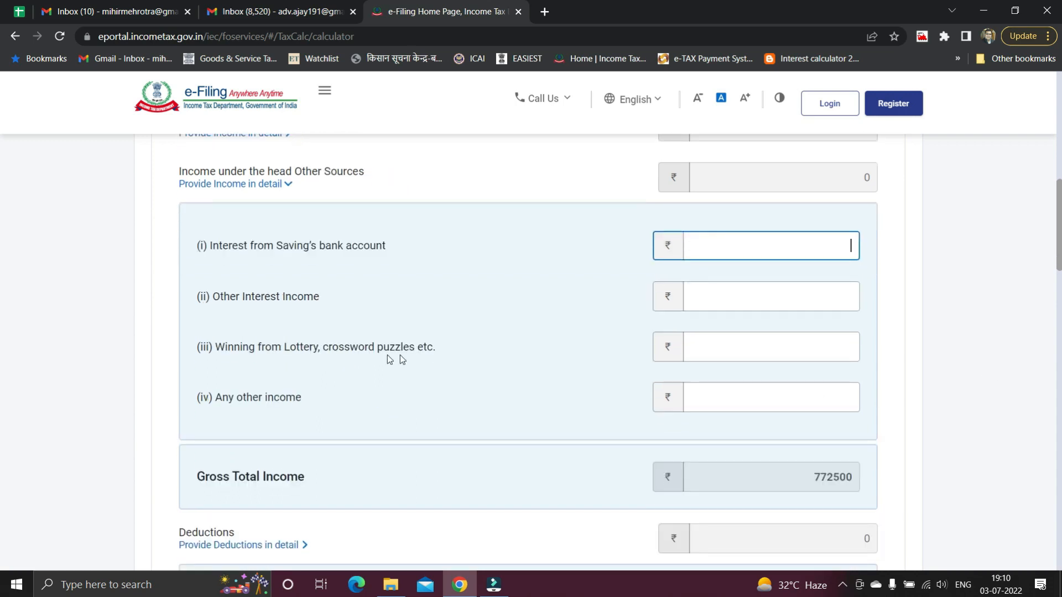
{"action": "left_click", "coordinate": [772, 346]}
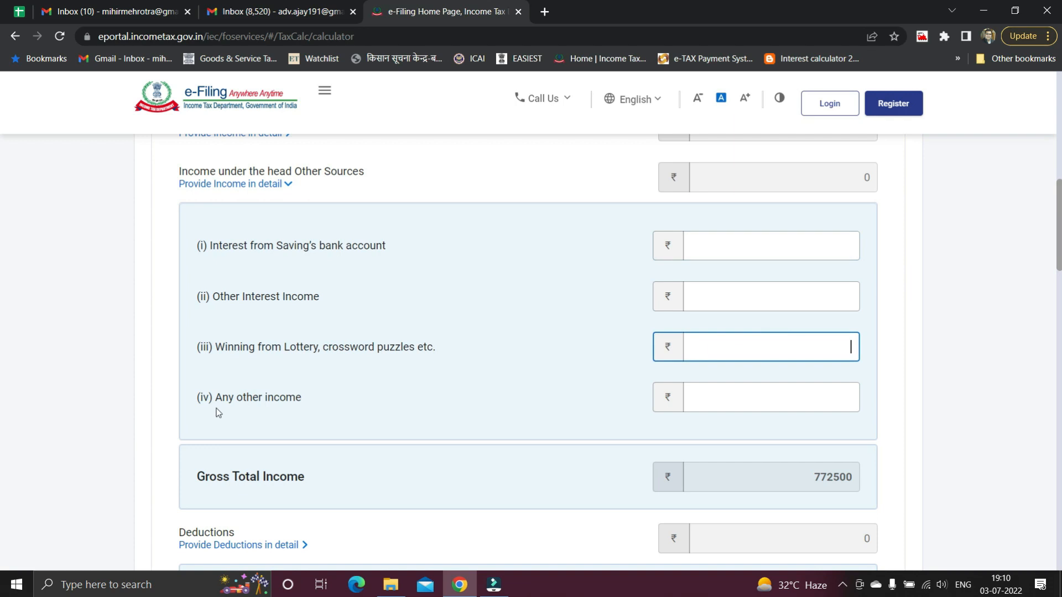
{"action": "left_click_drag", "start_coordinate": [215, 397], "coordinate": [303, 400]}
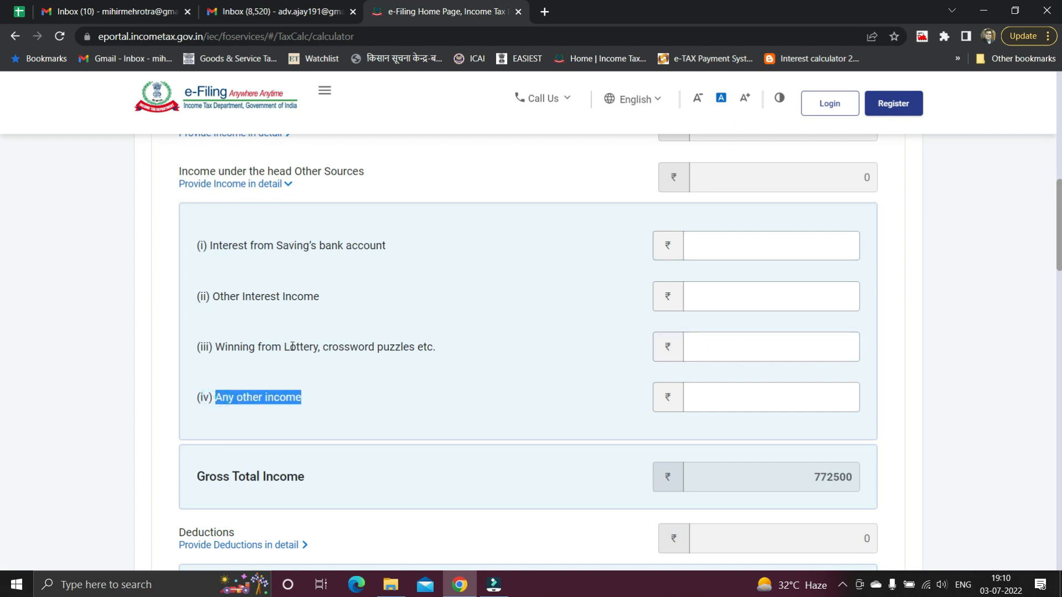
{"action": "left_click", "coordinate": [740, 396]}
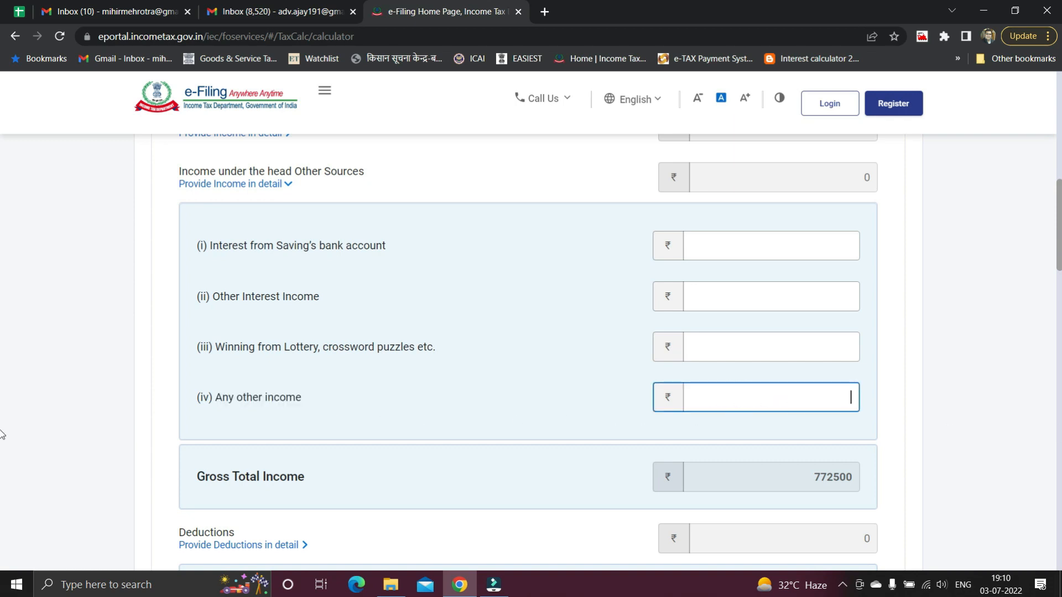
Step: Enter 9000 as interest from the savings bank account and 20000 as other interest income
{"action": "left_click", "coordinate": [840, 248]}
{"action": "type", "text": "9000"}
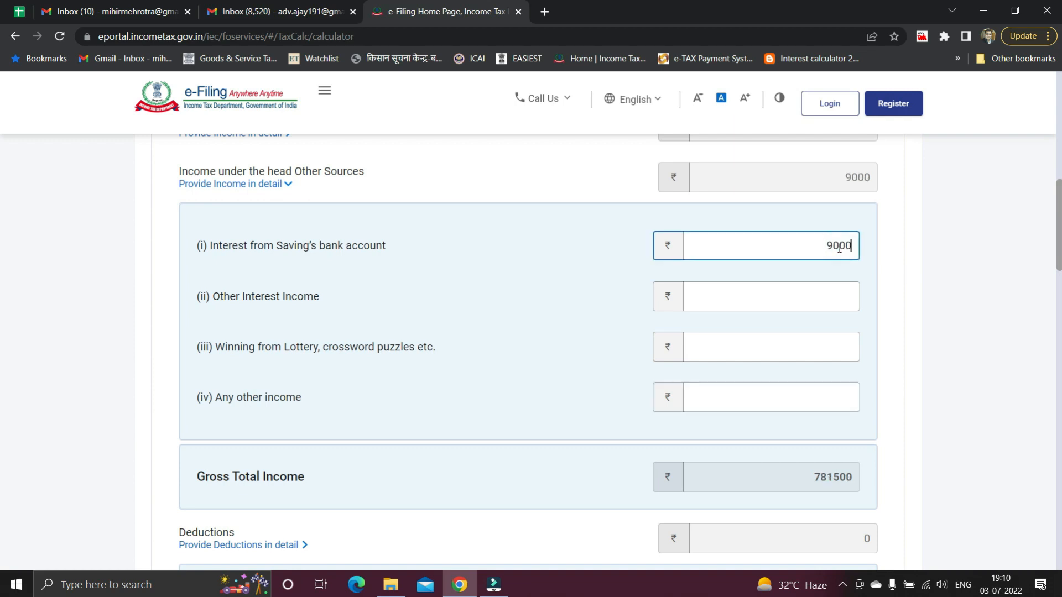
{"action": "left_click", "coordinate": [844, 298]}
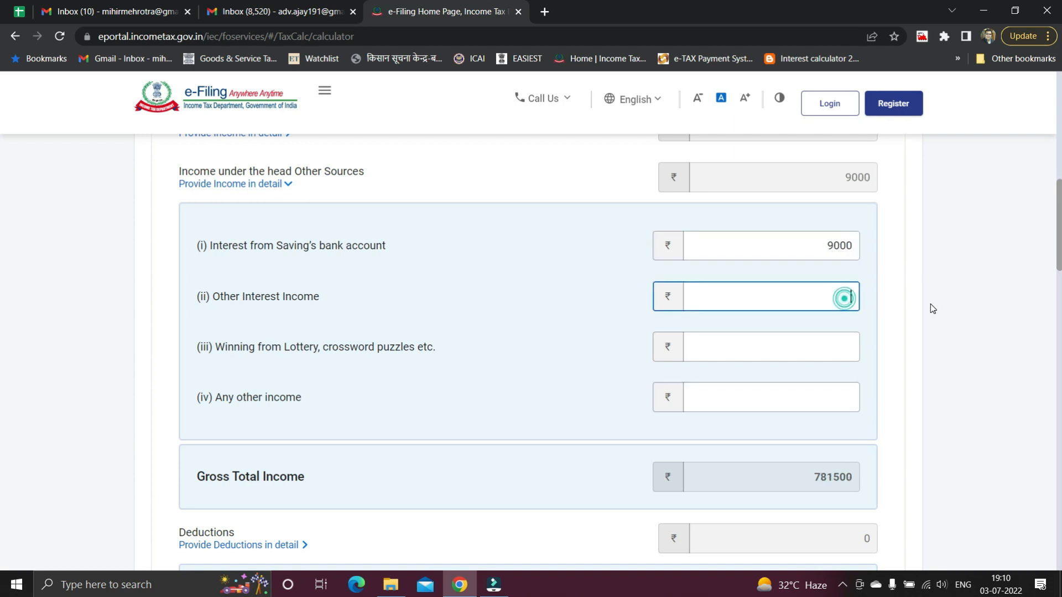
{"action": "type", "text": "20000"}
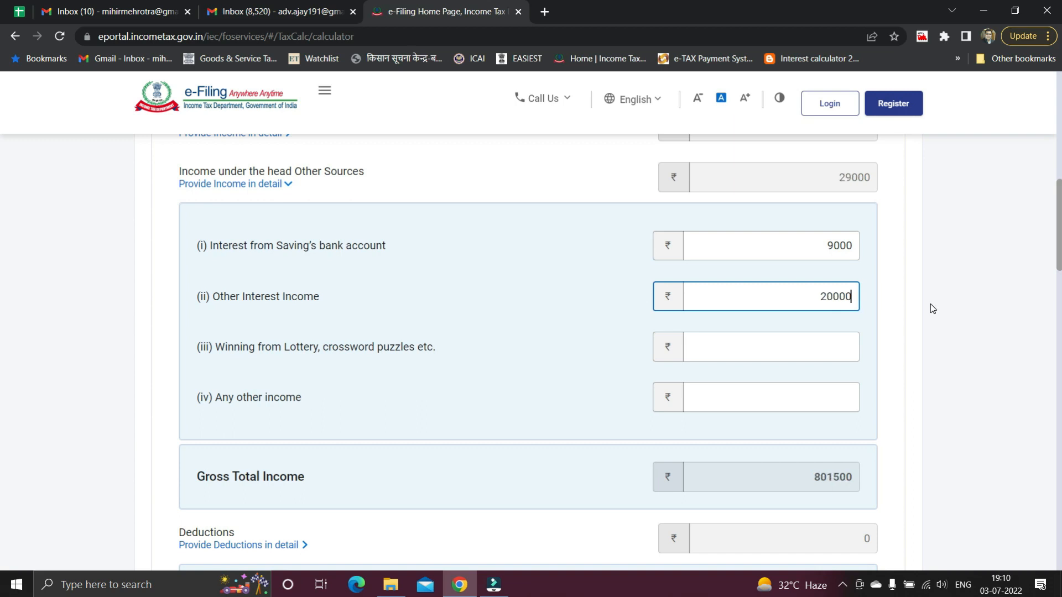
{"action": "left_click", "coordinate": [1015, 382]}
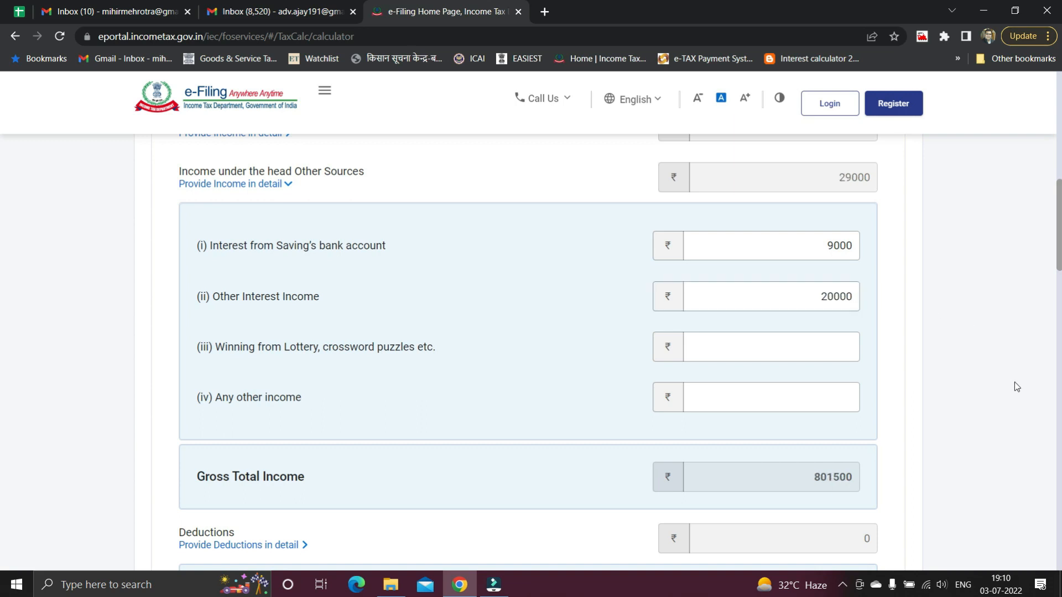
Step: Leave any other income blank and collapse the Other Sources income details
{"action": "left_click", "coordinate": [832, 396]}
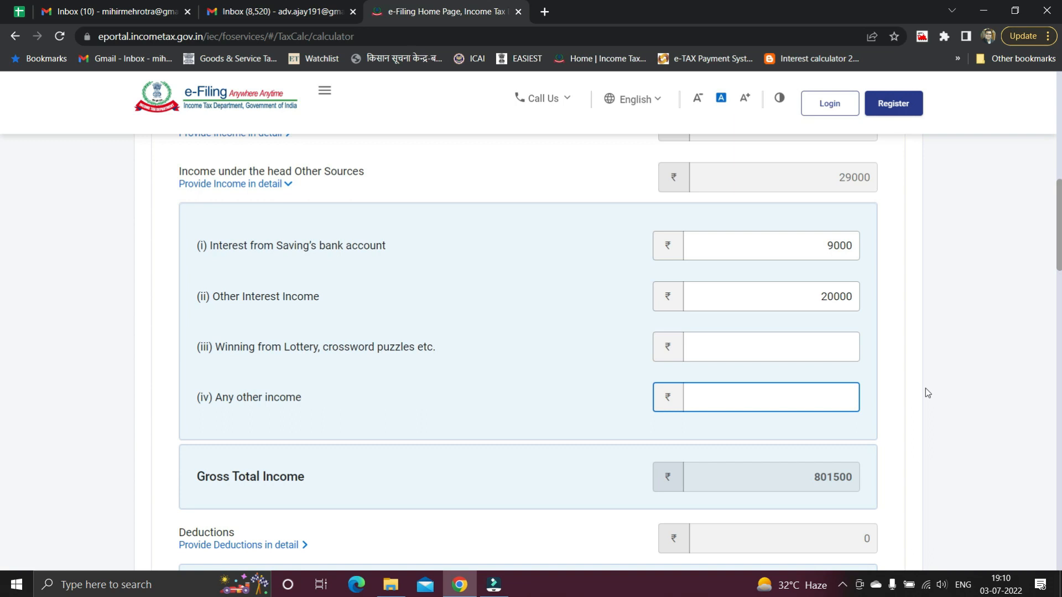
{"action": "scroll", "coordinate": [606, 382], "scroll_direction": "down", "scroll_amount": 1}
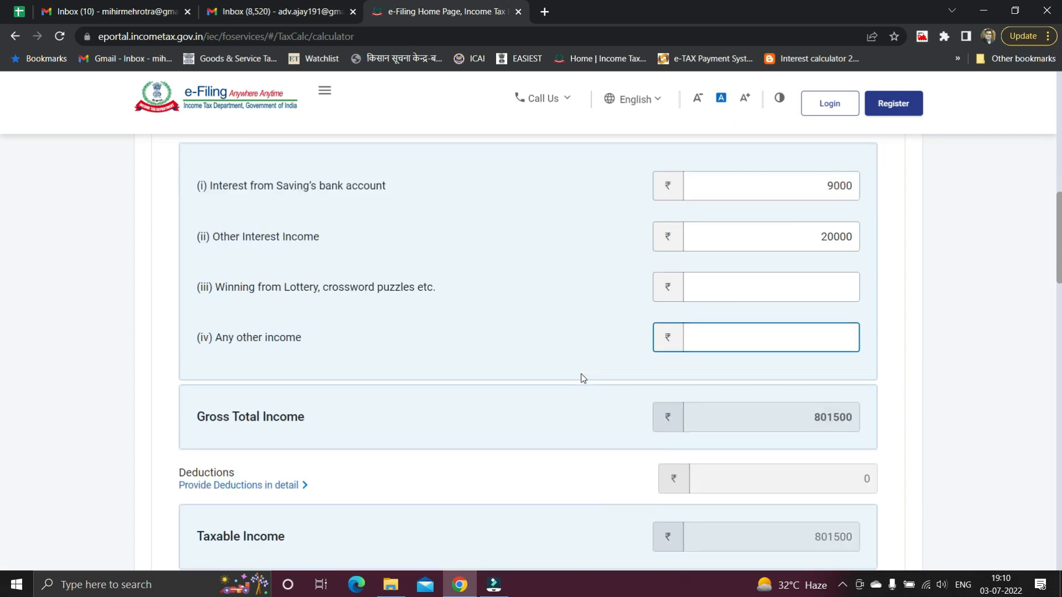
{"action": "scroll", "coordinate": [580, 376], "scroll_direction": "up", "scroll_amount": 2}
{"action": "left_click", "coordinate": [239, 255]}
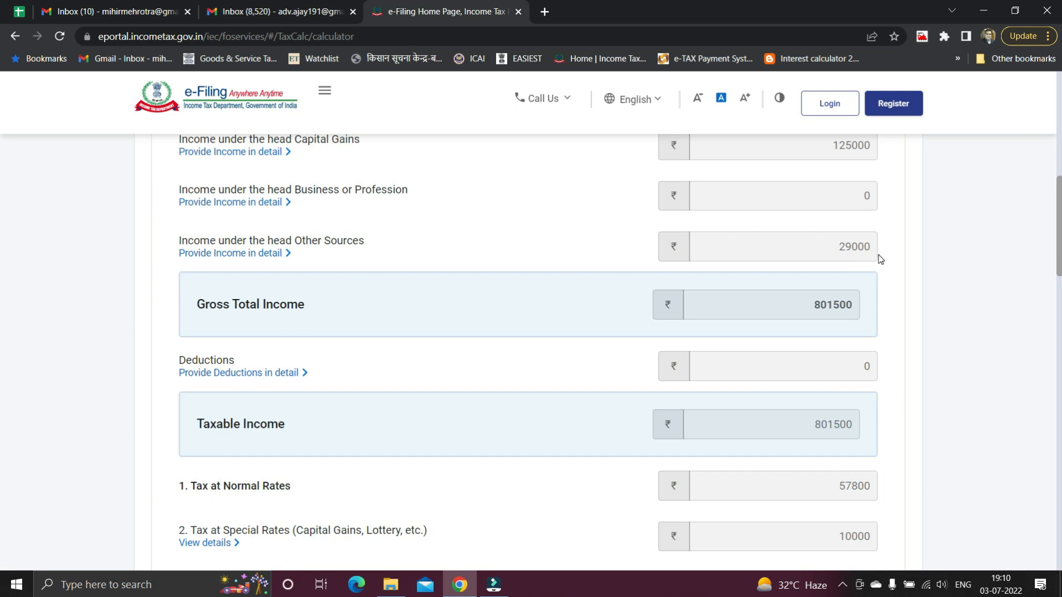
Step: Expand the Deductions details and examine the fields from section 80C through 80TTB and any other deduction
{"action": "scroll", "coordinate": [878, 255], "scroll_direction": "down", "scroll_amount": 1}
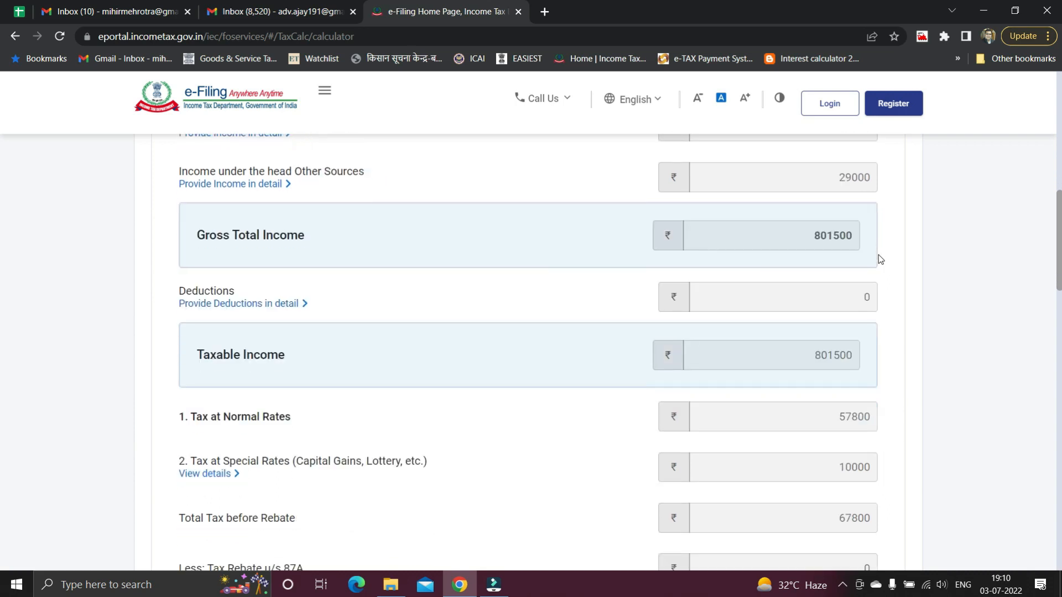
{"action": "left_click", "coordinate": [247, 305]}
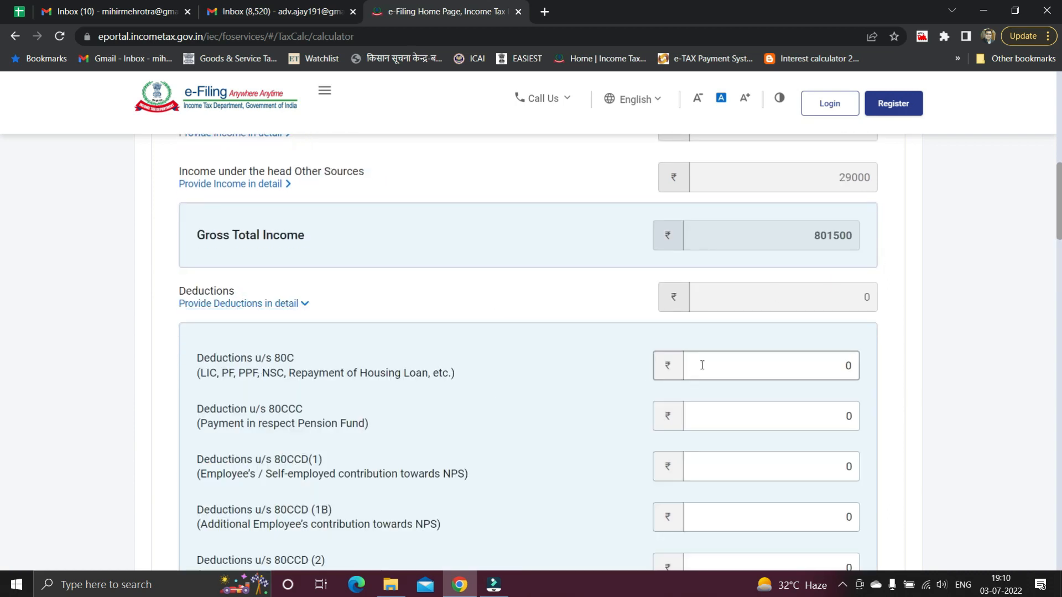
{"action": "scroll", "coordinate": [306, 417], "scroll_direction": "down", "scroll_amount": 1}
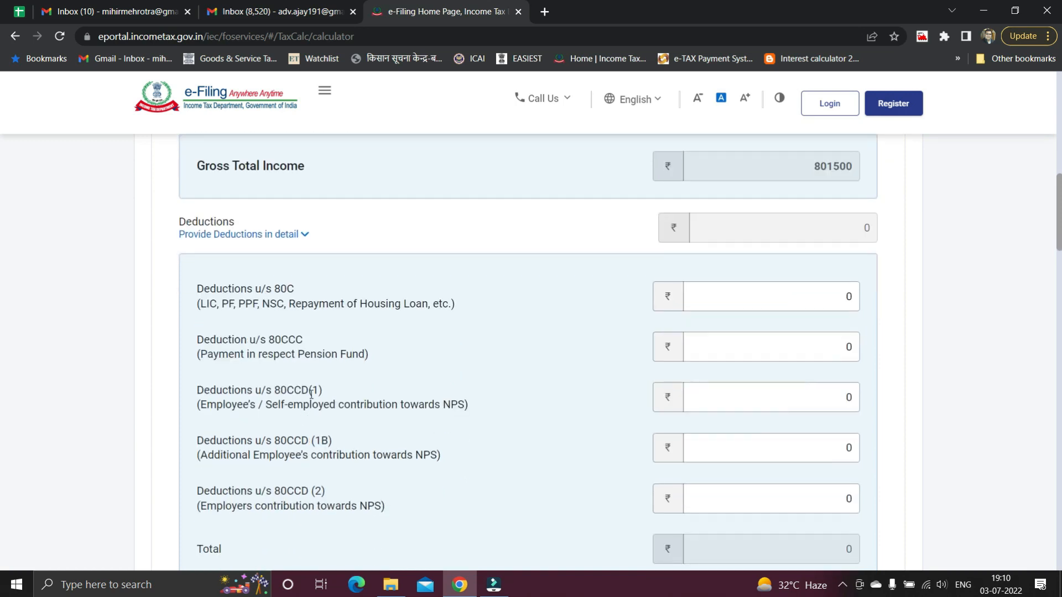
{"action": "scroll", "coordinate": [310, 399], "scroll_direction": "down", "scroll_amount": 2}
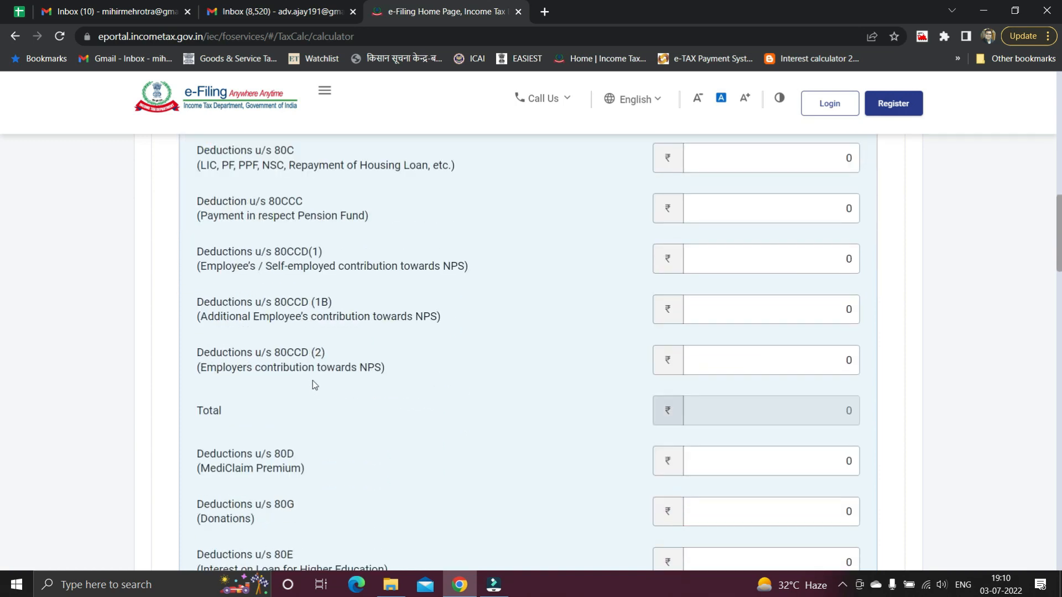
{"action": "scroll", "coordinate": [313, 380], "scroll_direction": "down", "scroll_amount": 2}
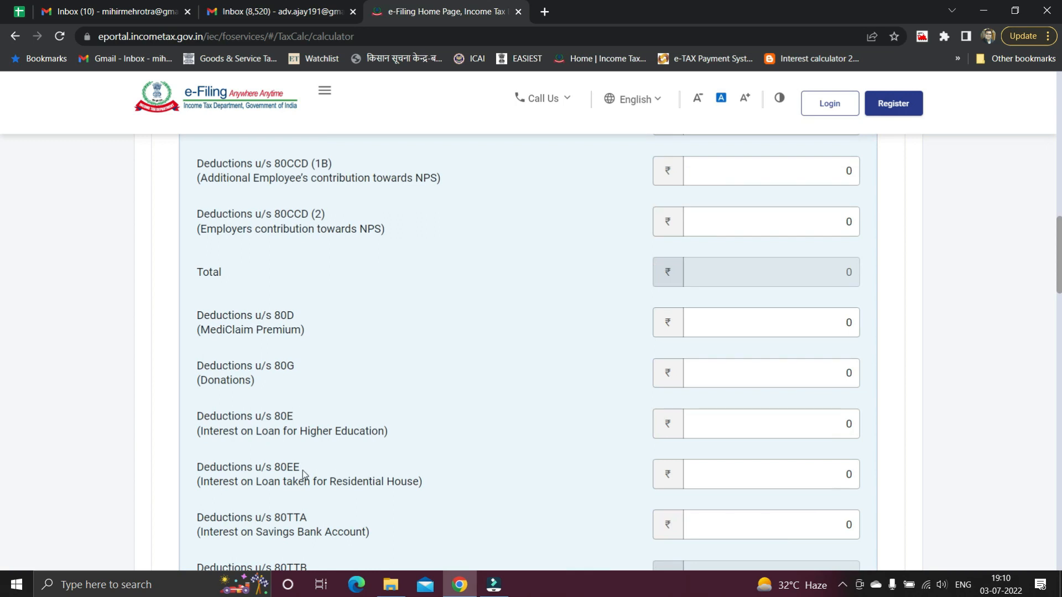
{"action": "scroll", "coordinate": [303, 473], "scroll_direction": "down", "scroll_amount": 1}
{"action": "scroll", "coordinate": [304, 475], "scroll_direction": "down", "scroll_amount": 1}
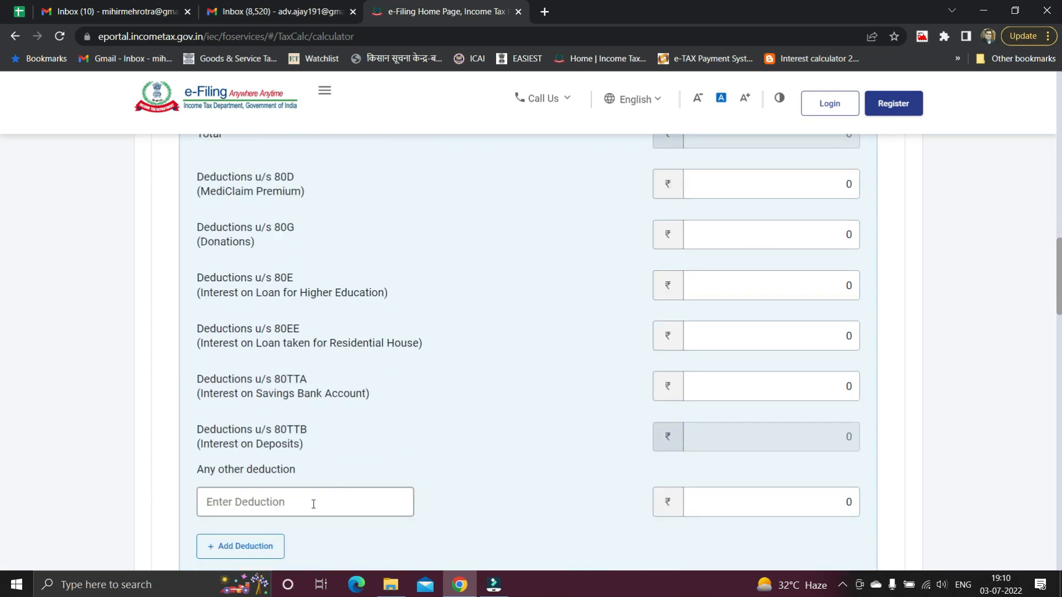
{"action": "left_click", "coordinate": [313, 504]}
{"action": "left_click", "coordinate": [699, 505]}
Step: Enter 150000 as the deduction under section 80C
{"action": "scroll", "coordinate": [529, 460], "scroll_direction": "up", "scroll_amount": 3}
{"action": "scroll", "coordinate": [530, 460], "scroll_direction": "up", "scroll_amount": 4}
{"action": "left_click", "coordinate": [748, 367]}
{"action": "type", "text": "150000"}
{"action": "scroll", "coordinate": [921, 364], "scroll_direction": "up", "scroll_amount": 1}
{"action": "left_click", "coordinate": [894, 486]}
Step: Add a second blank entry row under Any other deduction
{"action": "scroll", "coordinate": [912, 484], "scroll_direction": "down", "scroll_amount": 2}
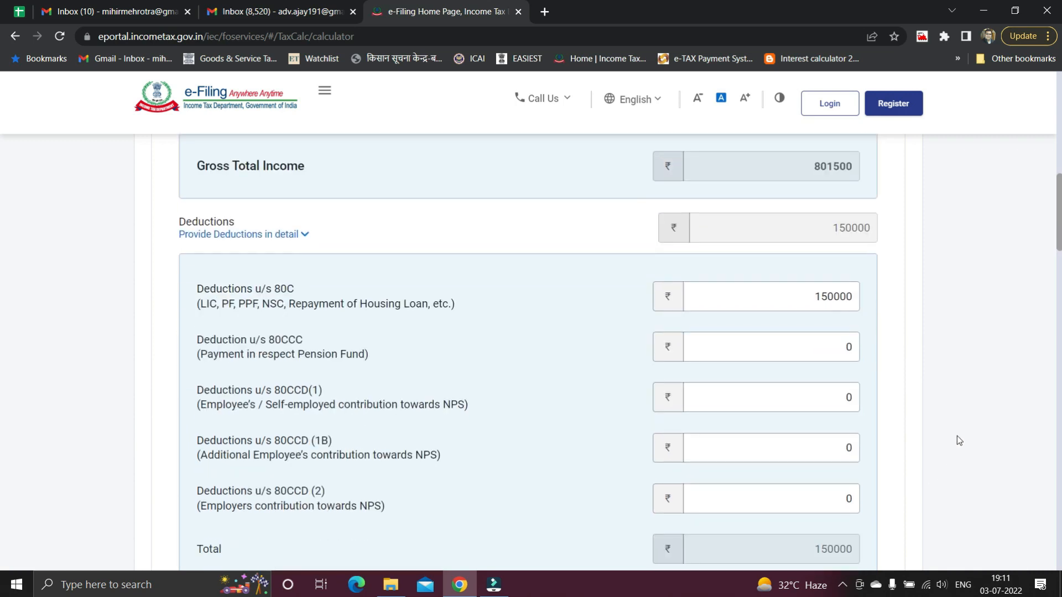
{"action": "scroll", "coordinate": [912, 394], "scroll_direction": "down", "scroll_amount": 5}
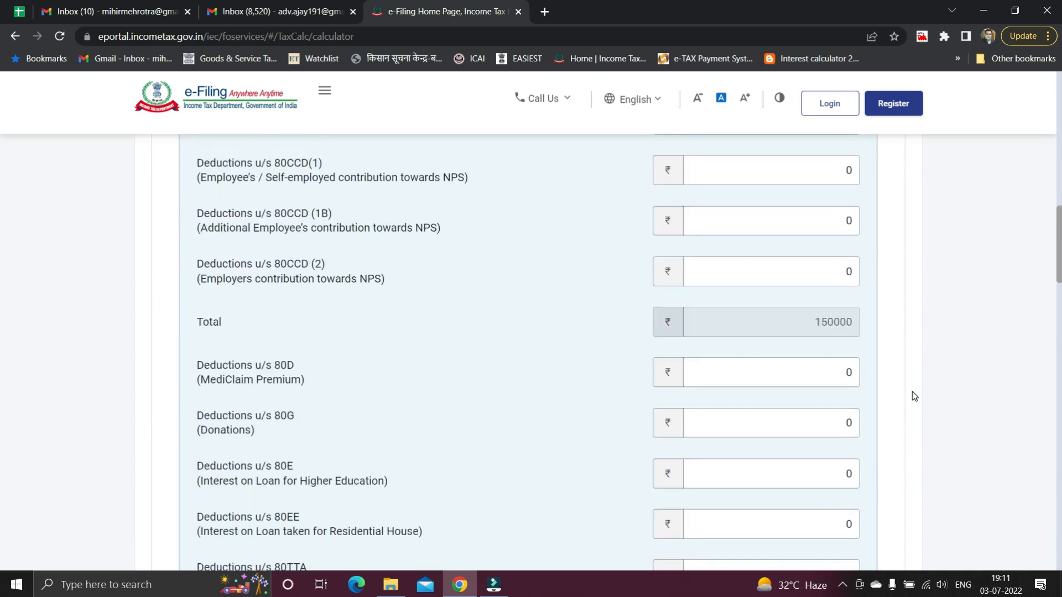
{"action": "scroll", "coordinate": [912, 393], "scroll_direction": "down", "scroll_amount": 5}
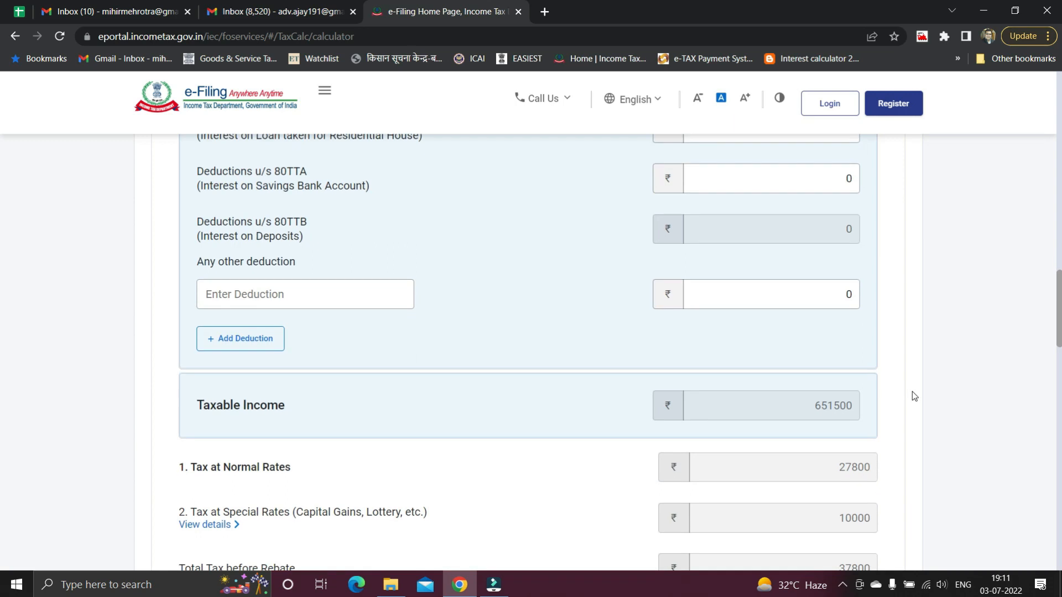
{"action": "left_click", "coordinate": [239, 347]}
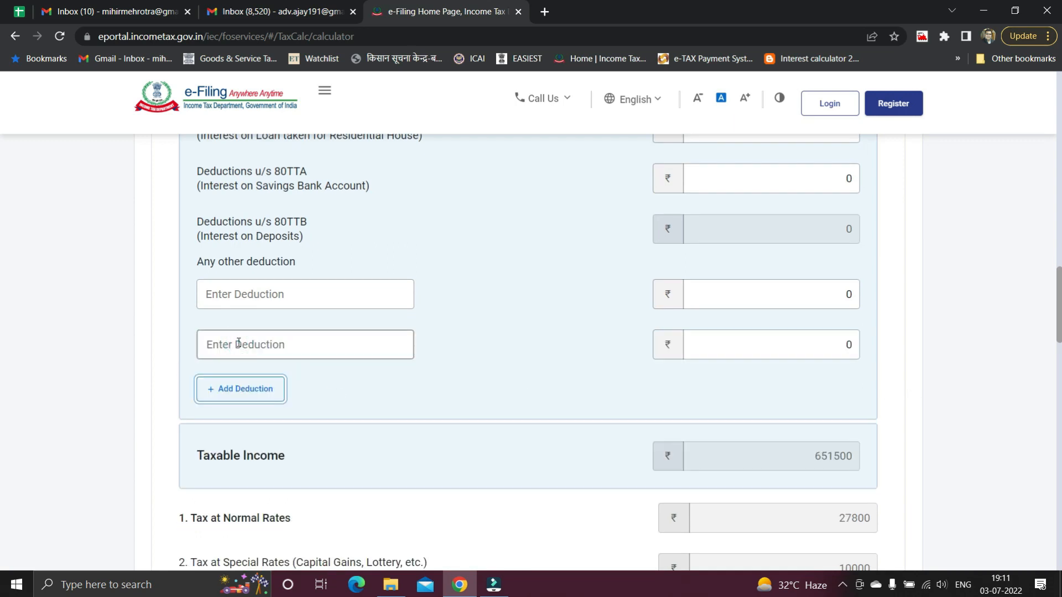
Step: Collapse the Deductions details
{"action": "scroll", "coordinate": [462, 397], "scroll_direction": "up", "scroll_amount": 6}
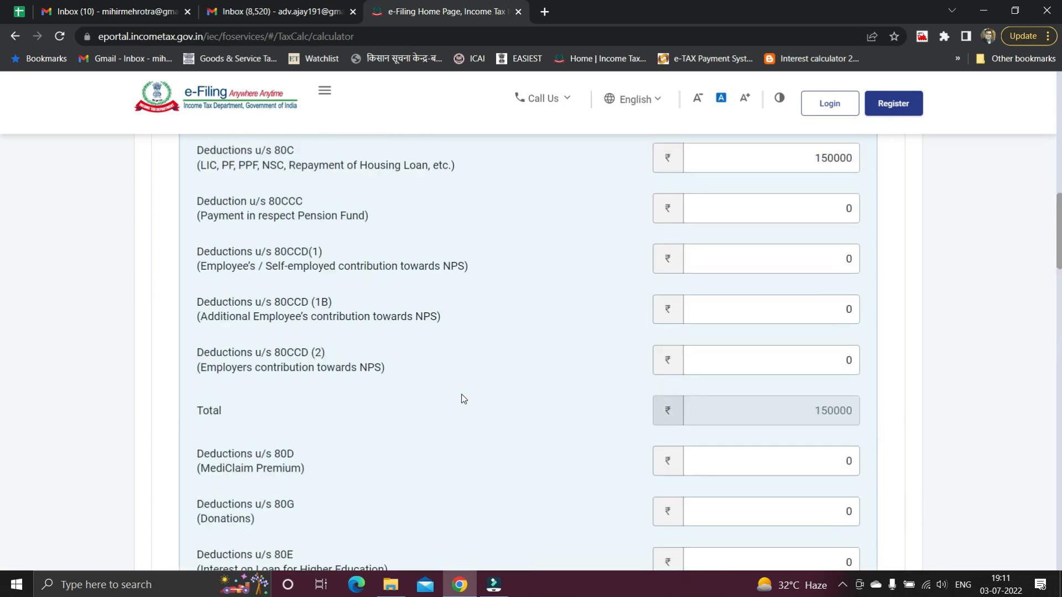
{"action": "scroll", "coordinate": [463, 397], "scroll_direction": "up", "scroll_amount": 8}
{"action": "scroll", "coordinate": [378, 434], "scroll_direction": "down", "scroll_amount": 3}
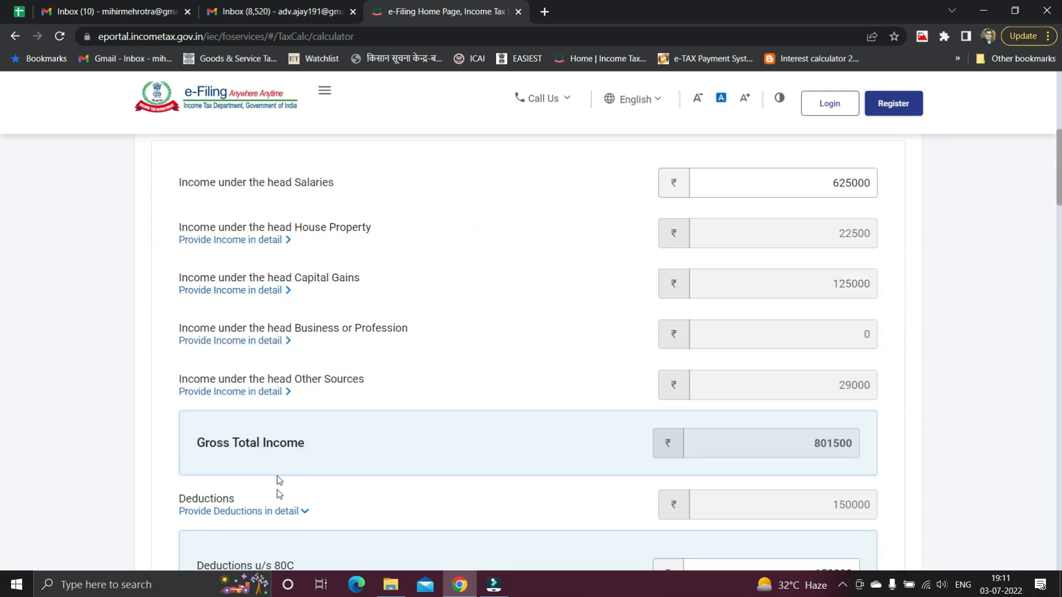
{"action": "left_click", "coordinate": [279, 511]}
Step: Review the taxable income and normal-rate tax, and expand the special-rate tax details to examine the breakup by capital gains type
{"action": "scroll", "coordinate": [940, 423], "scroll_direction": "down", "scroll_amount": 4}
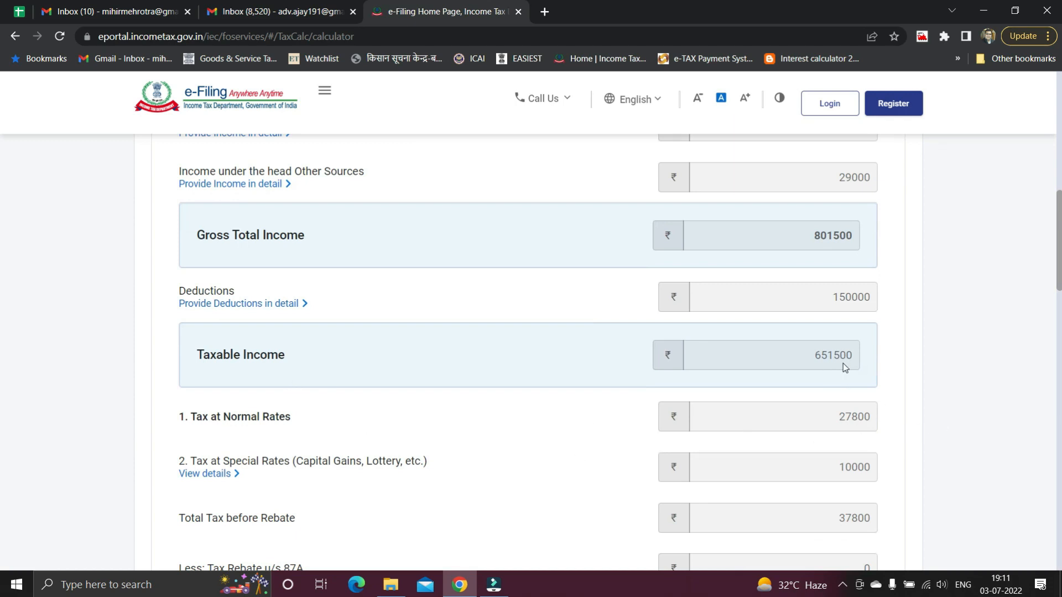
{"action": "scroll", "coordinate": [843, 364], "scroll_direction": "down", "scroll_amount": 1}
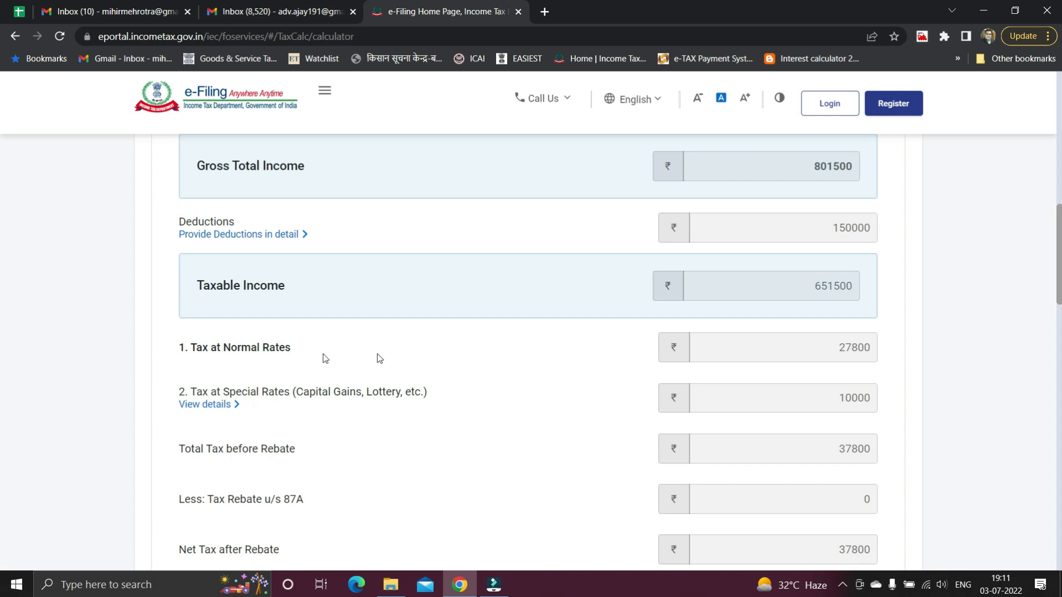
{"action": "scroll", "coordinate": [618, 378], "scroll_direction": "down", "scroll_amount": 1}
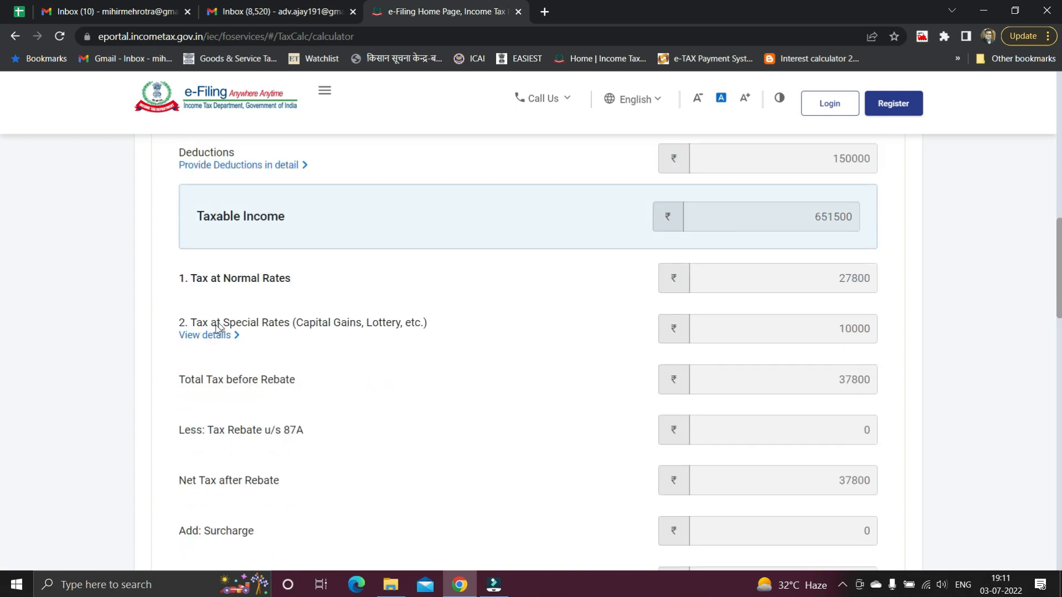
{"action": "left_click", "coordinate": [213, 341]}
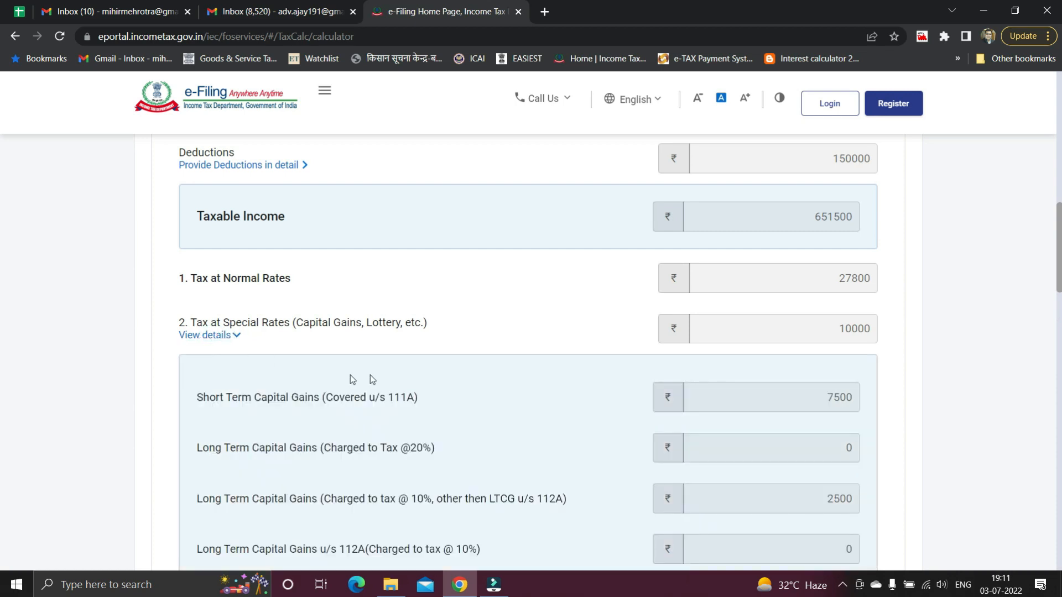
{"action": "scroll", "coordinate": [469, 387], "scroll_direction": "down", "scroll_amount": 1}
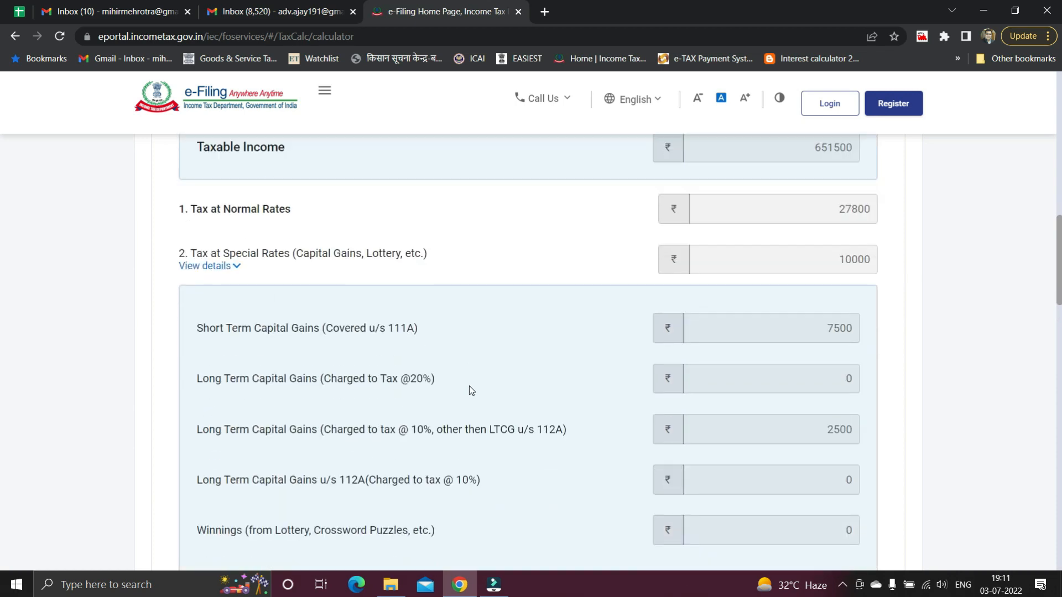
{"action": "left_click_drag", "start_coordinate": [388, 329], "coordinate": [415, 329]}
{"action": "double_click", "coordinate": [539, 433]}
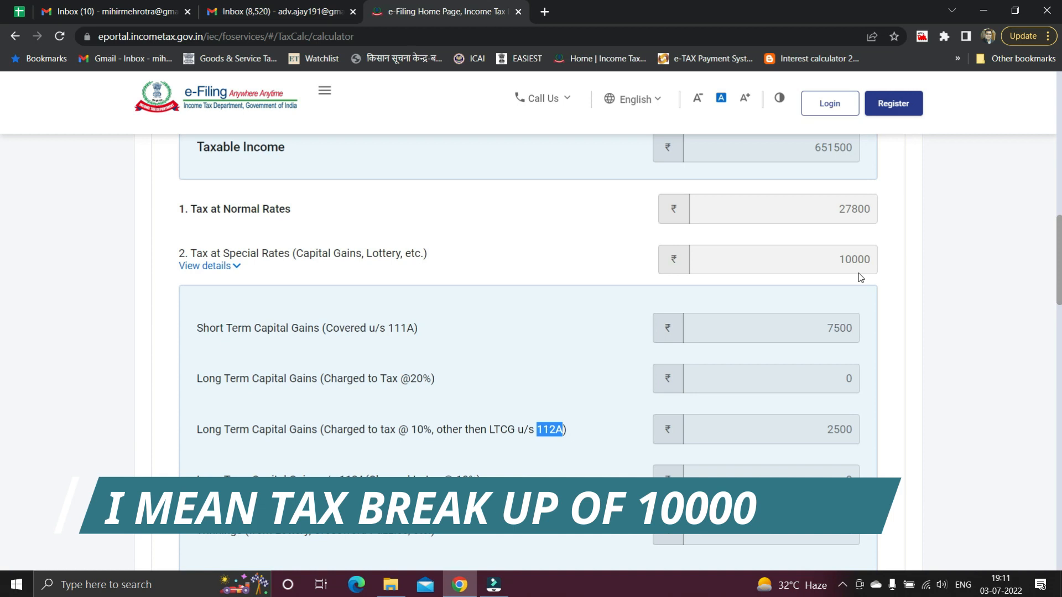
{"action": "scroll", "coordinate": [858, 354], "scroll_direction": "down", "scroll_amount": 3}
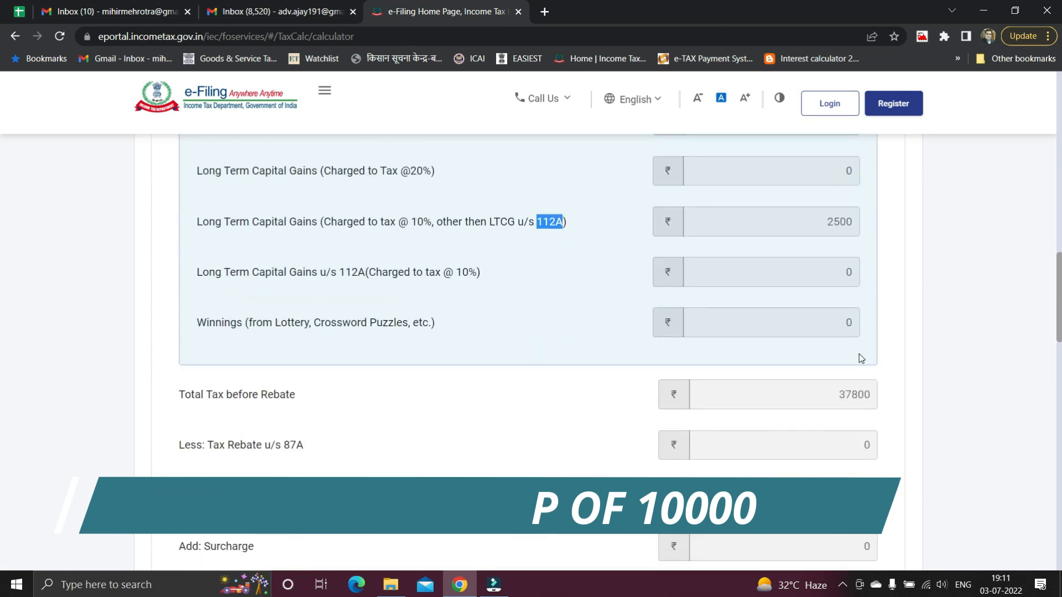
Step: Collapse the special-rate tax details and review the computation rows from total tax before rebate through late filing fees
{"action": "scroll", "coordinate": [398, 280], "scroll_direction": "up", "scroll_amount": 4}
{"action": "left_click", "coordinate": [226, 265]}
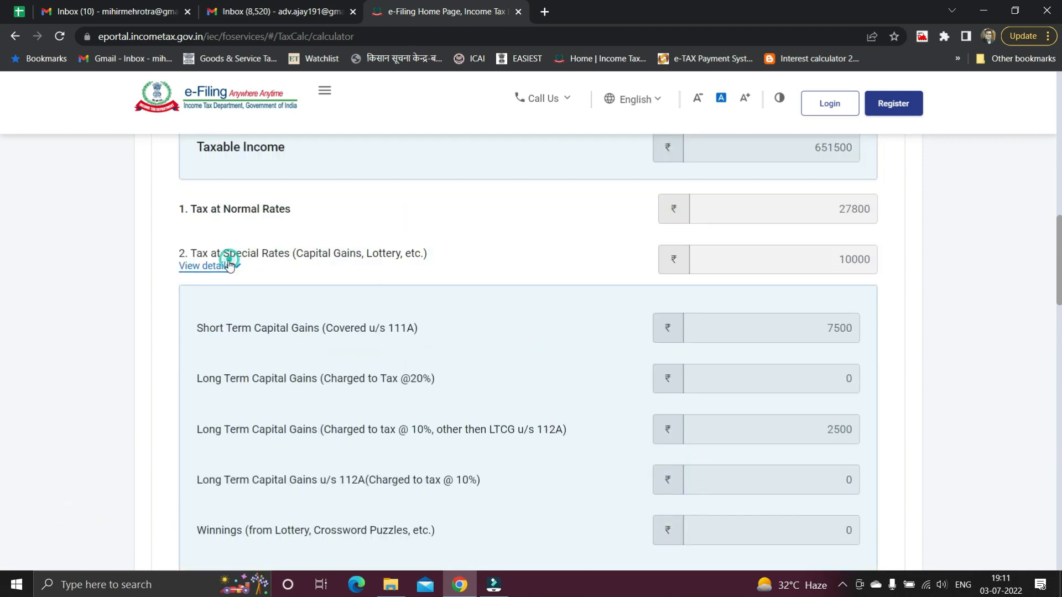
{"action": "scroll", "coordinate": [654, 356], "scroll_direction": "down", "scroll_amount": 1}
{"action": "scroll", "coordinate": [654, 356], "scroll_direction": "up", "scroll_amount": 1}
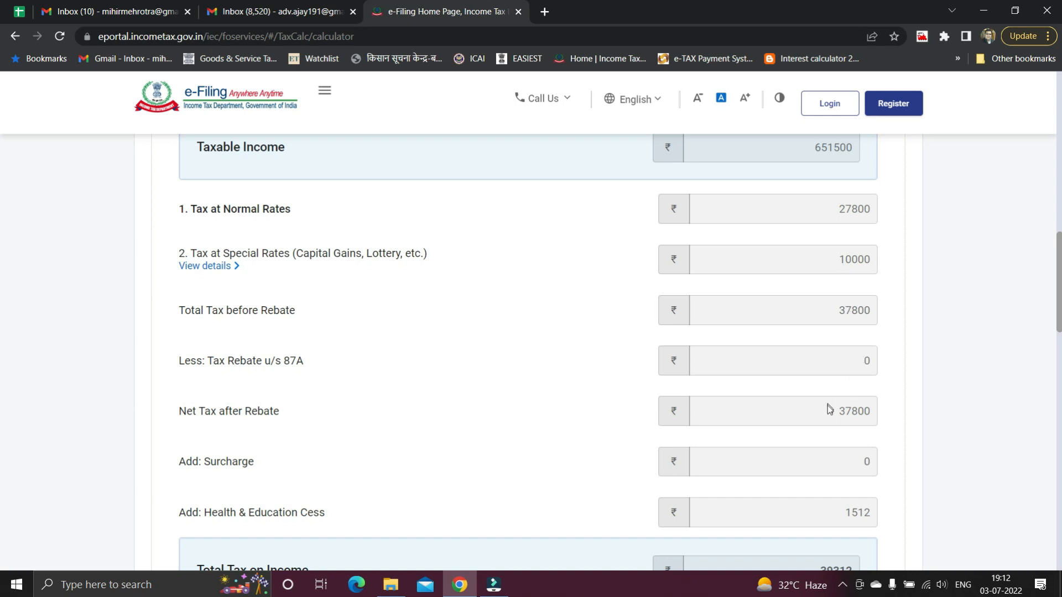
{"action": "scroll", "coordinate": [852, 417], "scroll_direction": "down", "scroll_amount": 2}
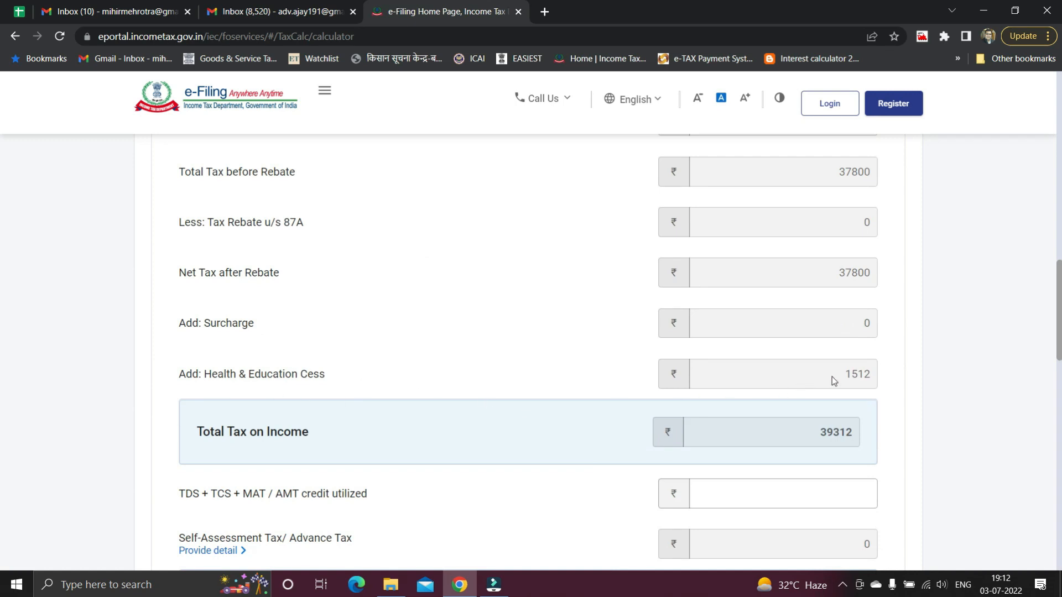
{"action": "scroll", "coordinate": [831, 377], "scroll_direction": "down", "scroll_amount": 1}
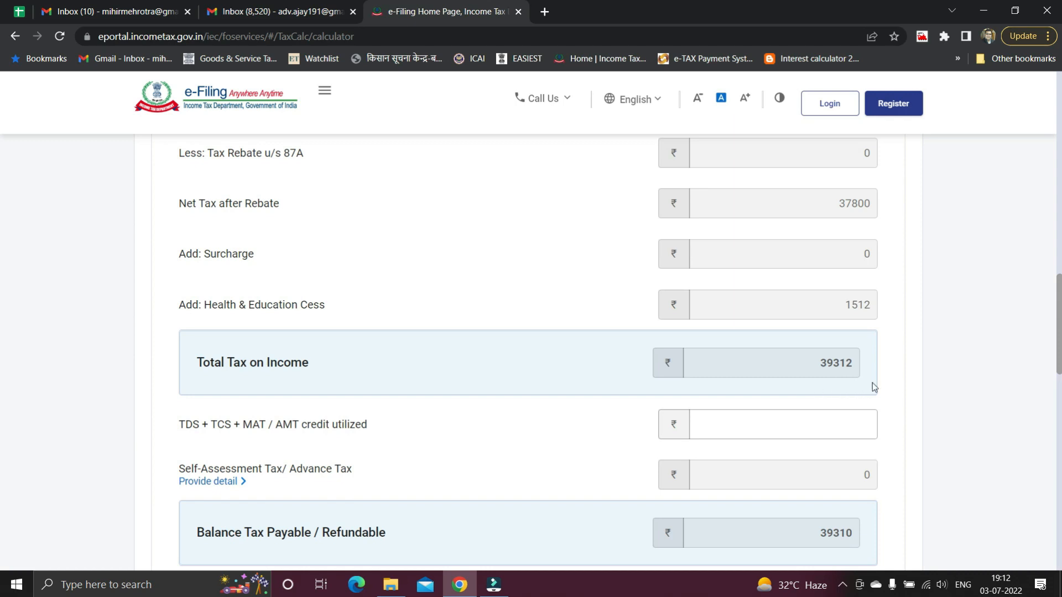
{"action": "scroll", "coordinate": [922, 396], "scroll_direction": "down", "scroll_amount": 3}
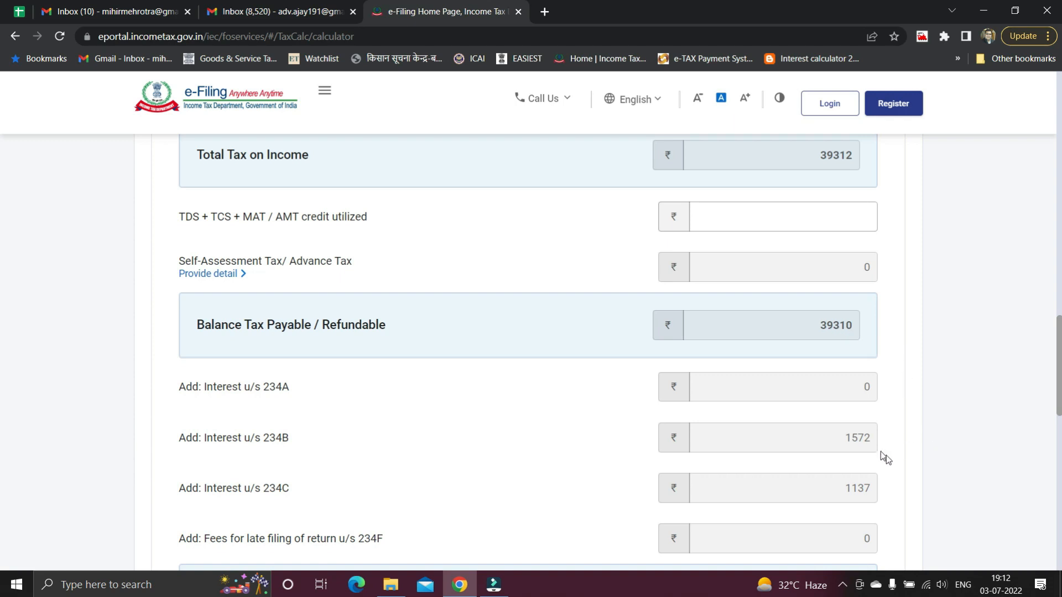
Step: Recheck the return details and the computation, and highlight the amount of tax at normal rates
{"action": "scroll", "coordinate": [876, 493], "scroll_direction": "up", "scroll_amount": 10}
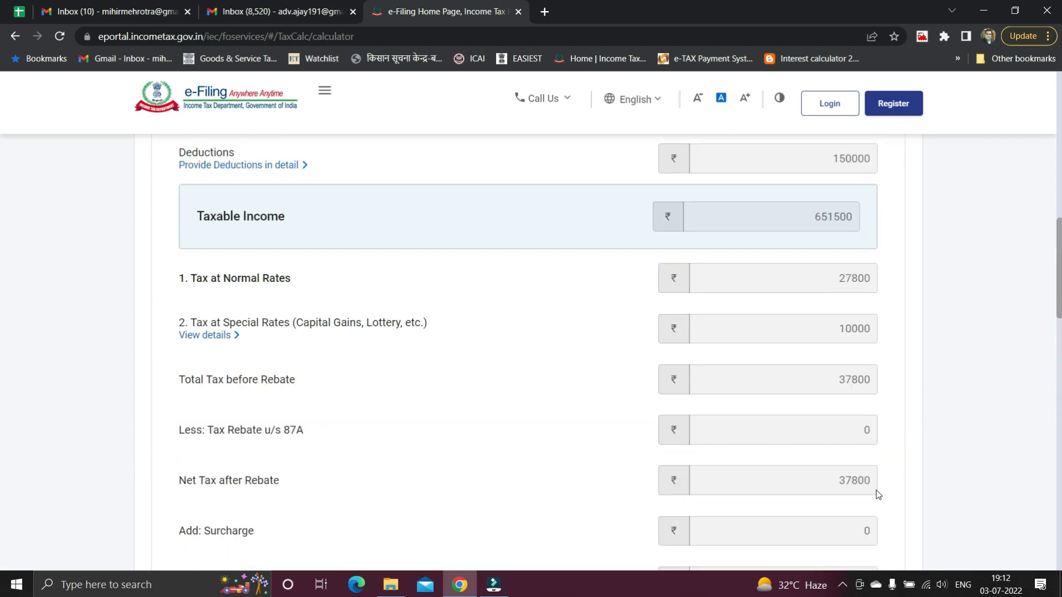
{"action": "scroll", "coordinate": [874, 489], "scroll_direction": "up", "scroll_amount": 5}
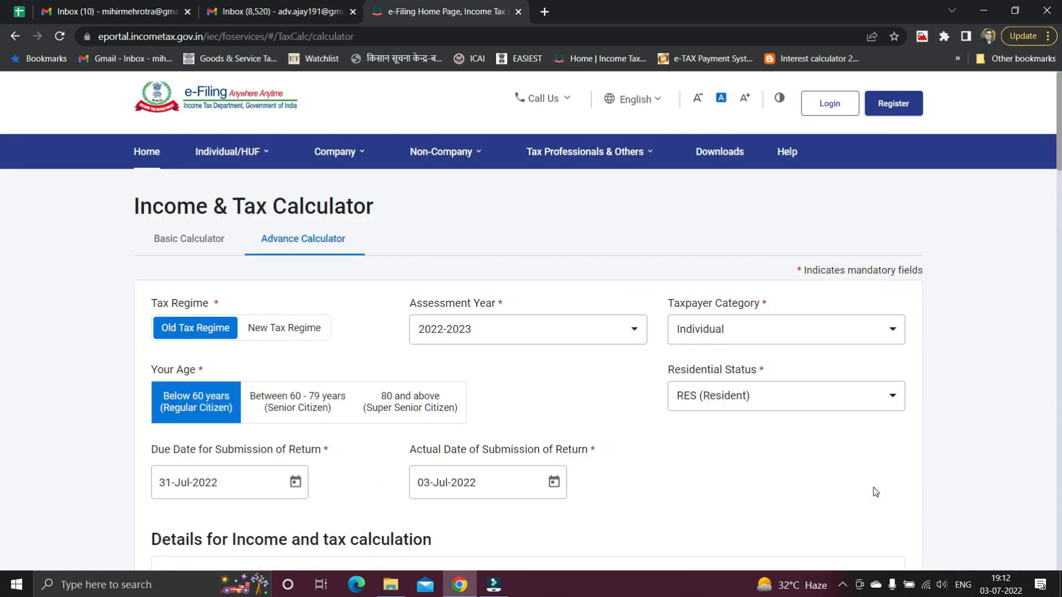
{"action": "scroll", "coordinate": [874, 487], "scroll_direction": "down", "scroll_amount": 12}
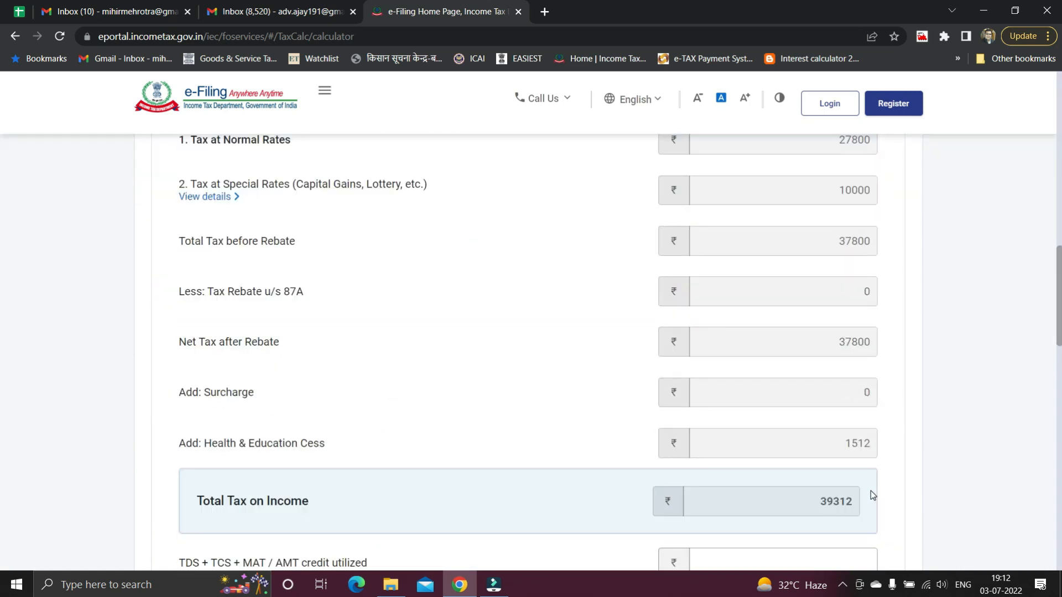
{"action": "scroll", "coordinate": [904, 490], "scroll_direction": "up", "scroll_amount": 3}
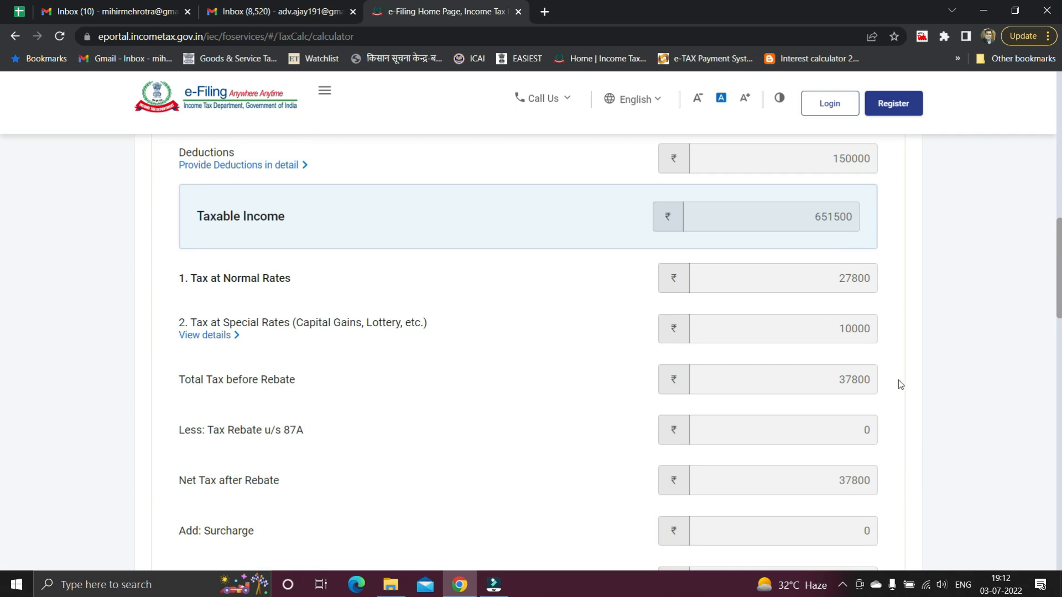
{"action": "left_click_drag", "start_coordinate": [831, 281], "coordinate": [869, 283]}
Step: Highlight the total tax and interest payable, and review the tax credit, balance tax and section 234 interest rows above it
{"action": "scroll", "coordinate": [910, 379], "scroll_direction": "down", "scroll_amount": 10}
{"action": "scroll", "coordinate": [857, 433], "scroll_direction": "down", "scroll_amount": 1}
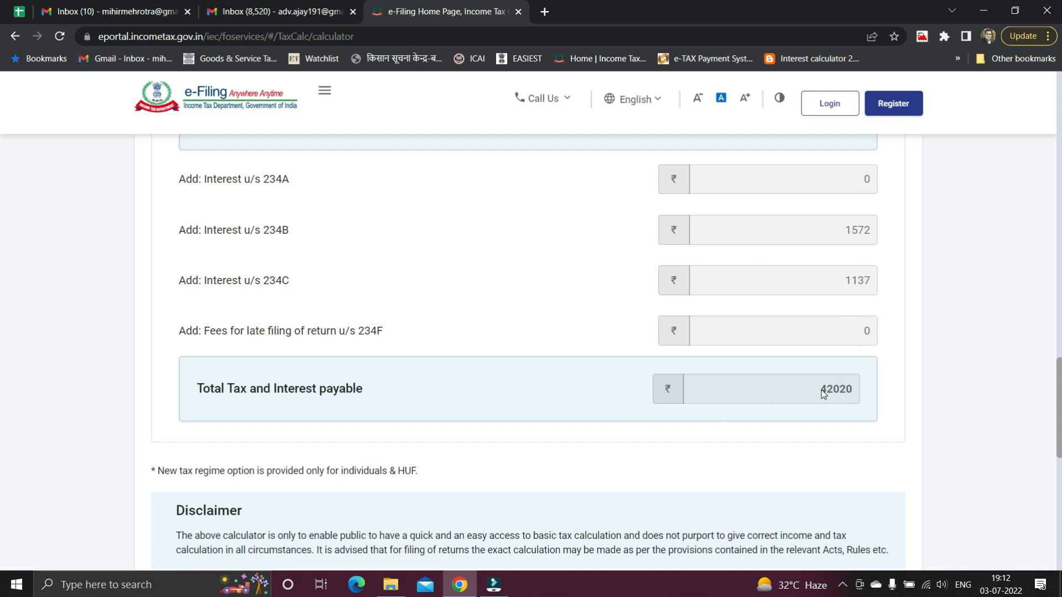
{"action": "left_click_drag", "start_coordinate": [827, 390], "coordinate": [849, 390]}
{"action": "left_click", "coordinate": [885, 394]}
{"action": "scroll", "coordinate": [885, 393], "scroll_direction": "up", "scroll_amount": 1}
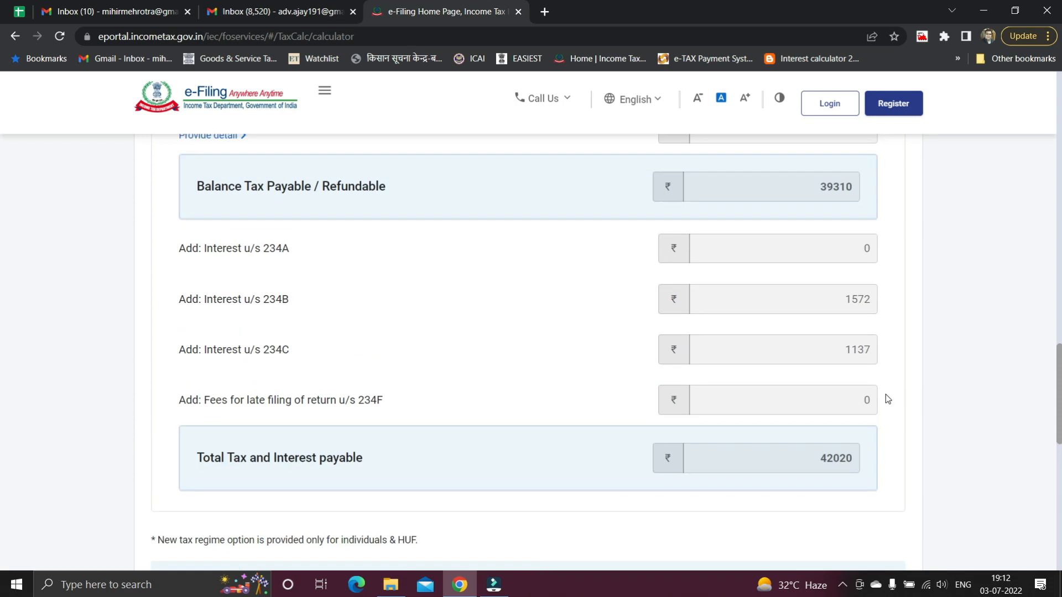
{"action": "scroll", "coordinate": [884, 394], "scroll_direction": "up", "scroll_amount": 2}
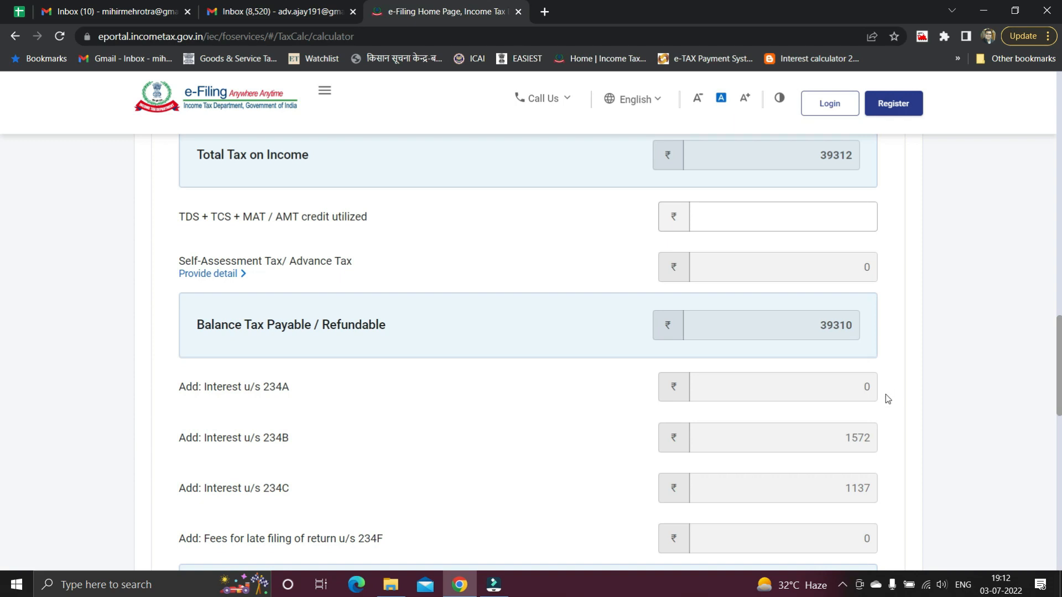
{"action": "scroll", "coordinate": [885, 394], "scroll_direction": "down", "scroll_amount": 5}
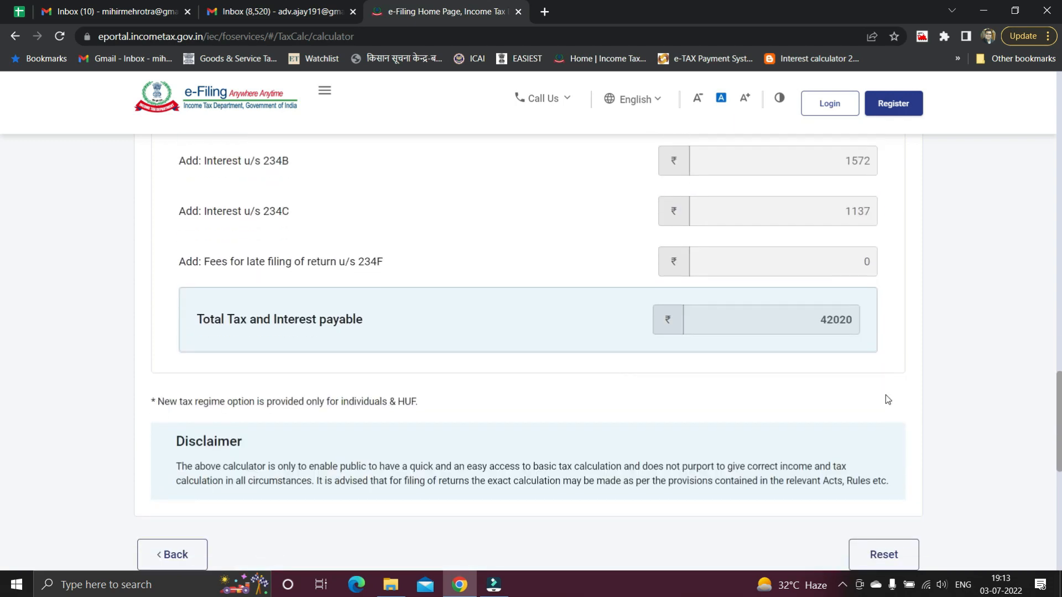
Step: Return to the taxpayer details and view the available taxpayer categories without changing the Individual selection
{"action": "scroll", "coordinate": [886, 396], "scroll_direction": "up", "scroll_amount": 20}
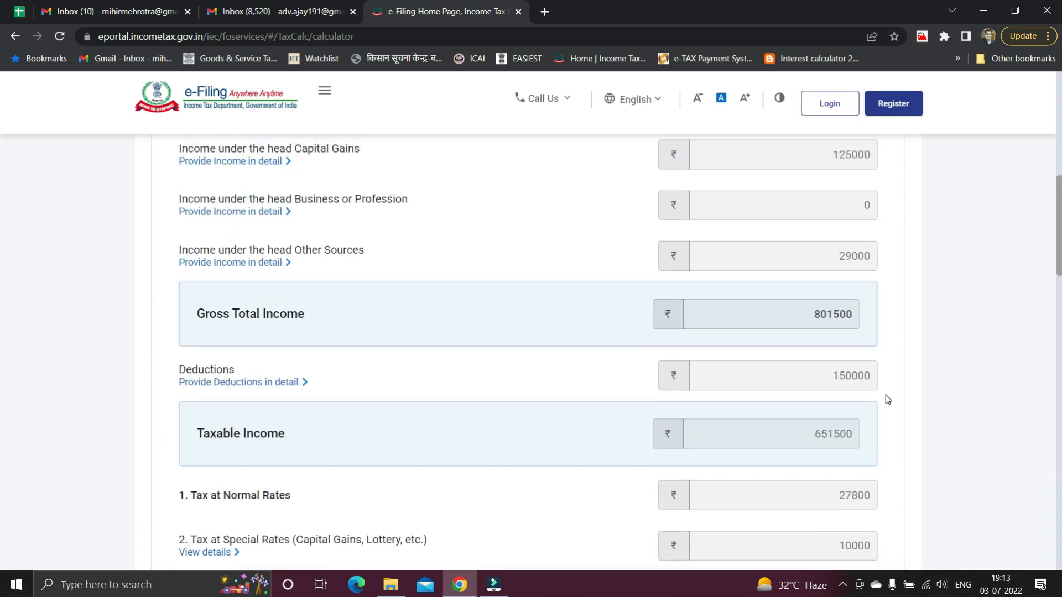
{"action": "scroll", "coordinate": [885, 394], "scroll_direction": "up", "scroll_amount": 1}
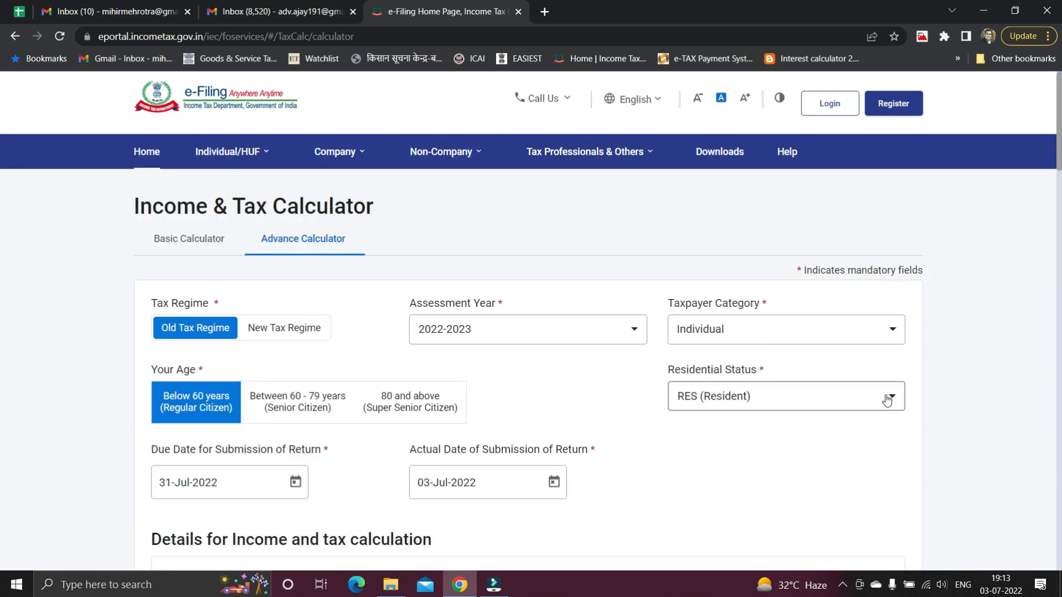
{"action": "scroll", "coordinate": [877, 443], "scroll_direction": "down", "scroll_amount": 1}
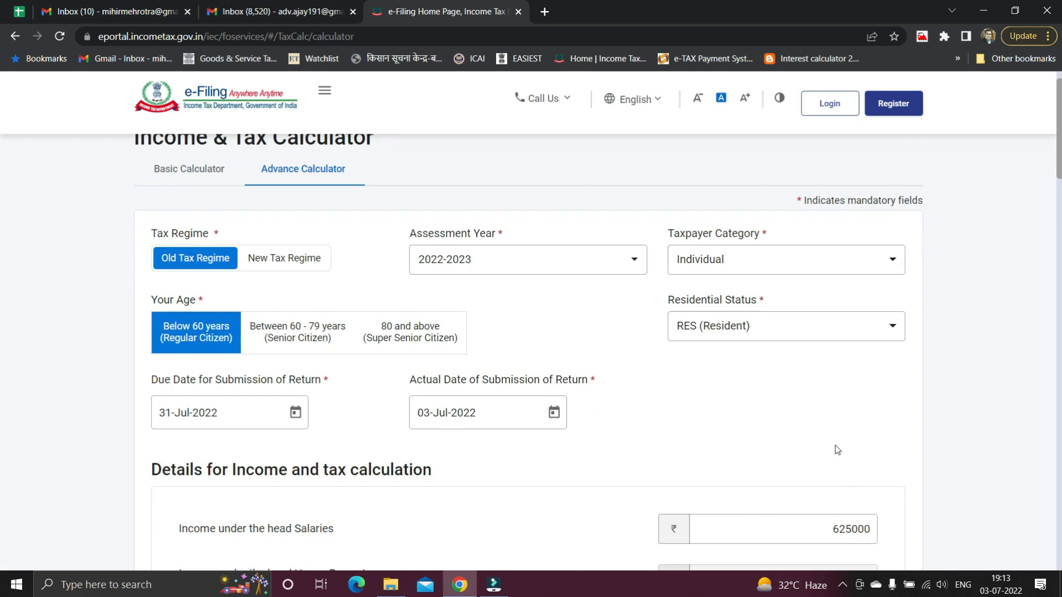
{"action": "left_click", "coordinate": [771, 261]}
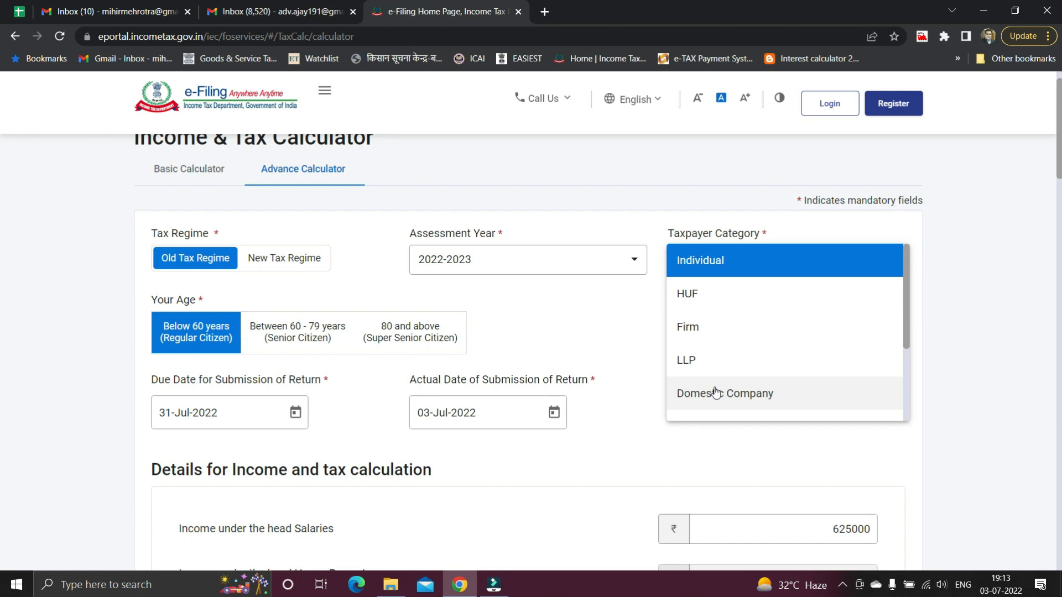
{"action": "left_click", "coordinate": [990, 374]}
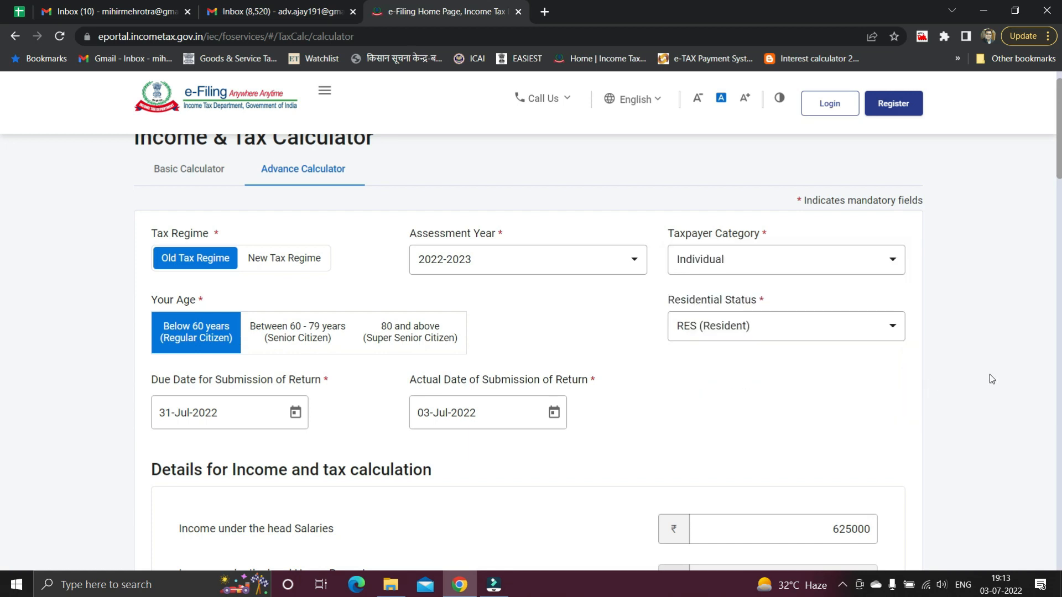